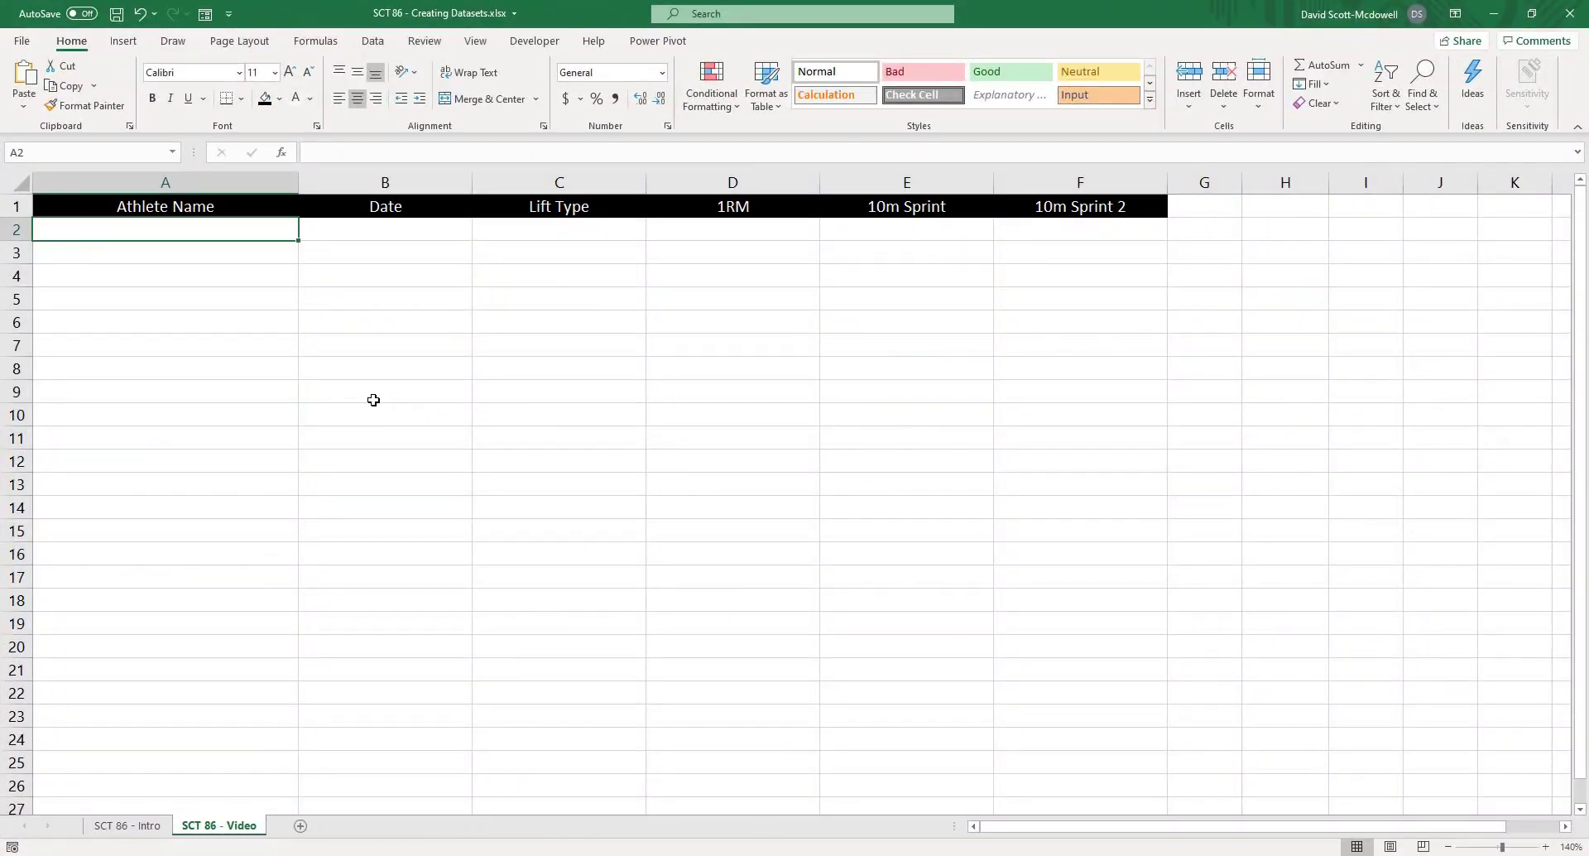
# - Review the six table headers from Athlete Name to 10m Sprint 2
pyautogui.click(225, 211)
pyautogui.hotkey('ctrl', 'shift', 'Right')
pyautogui.click(527, 406)
pyautogui.click(312, 339)
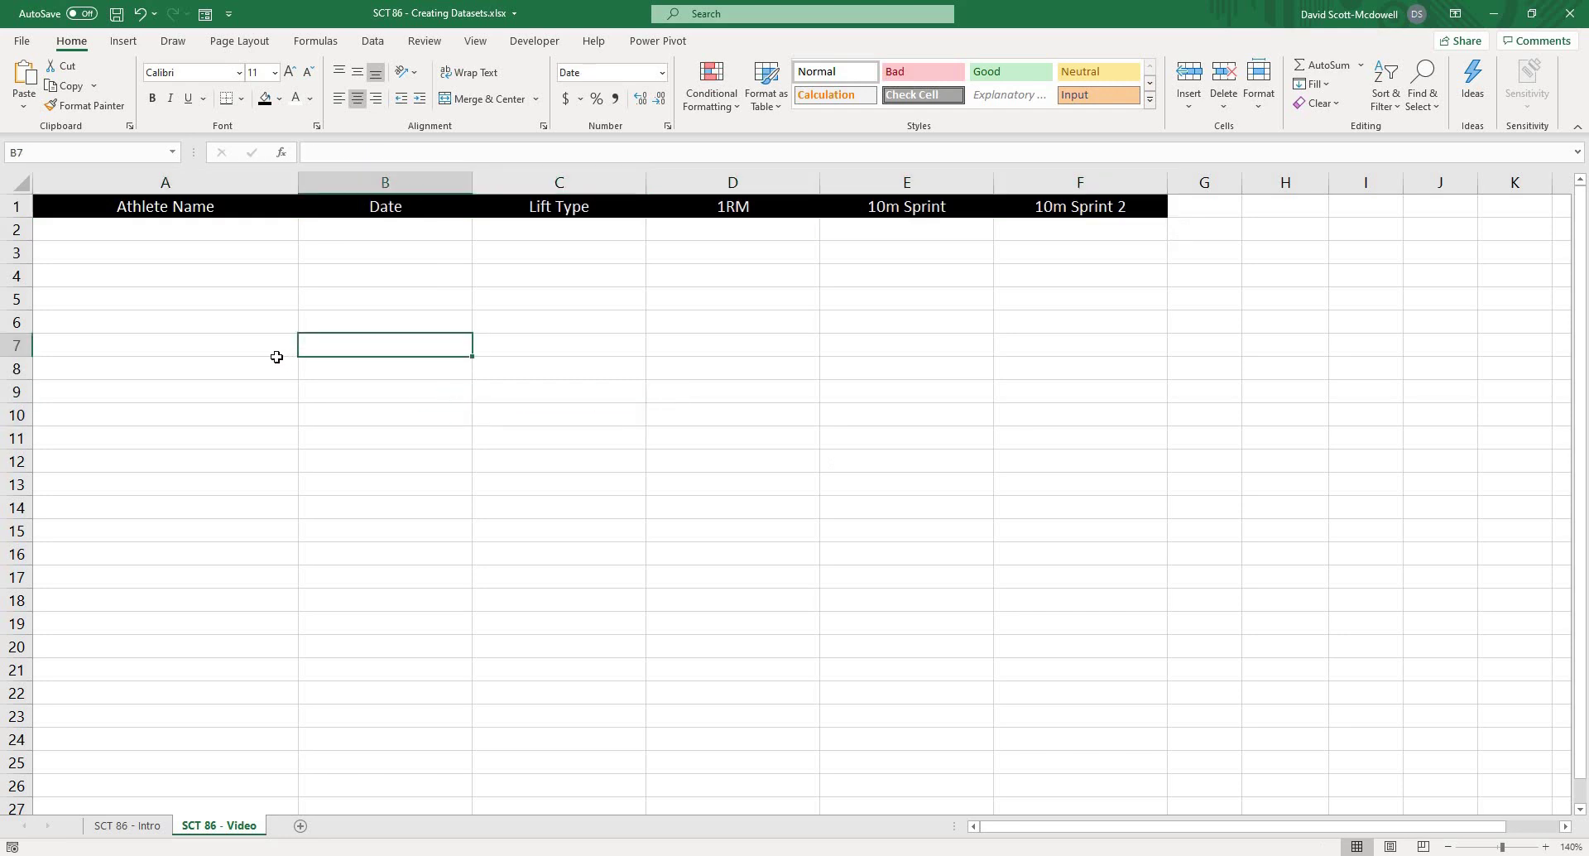
pyautogui.click(211, 217)
pyautogui.click(348, 208)
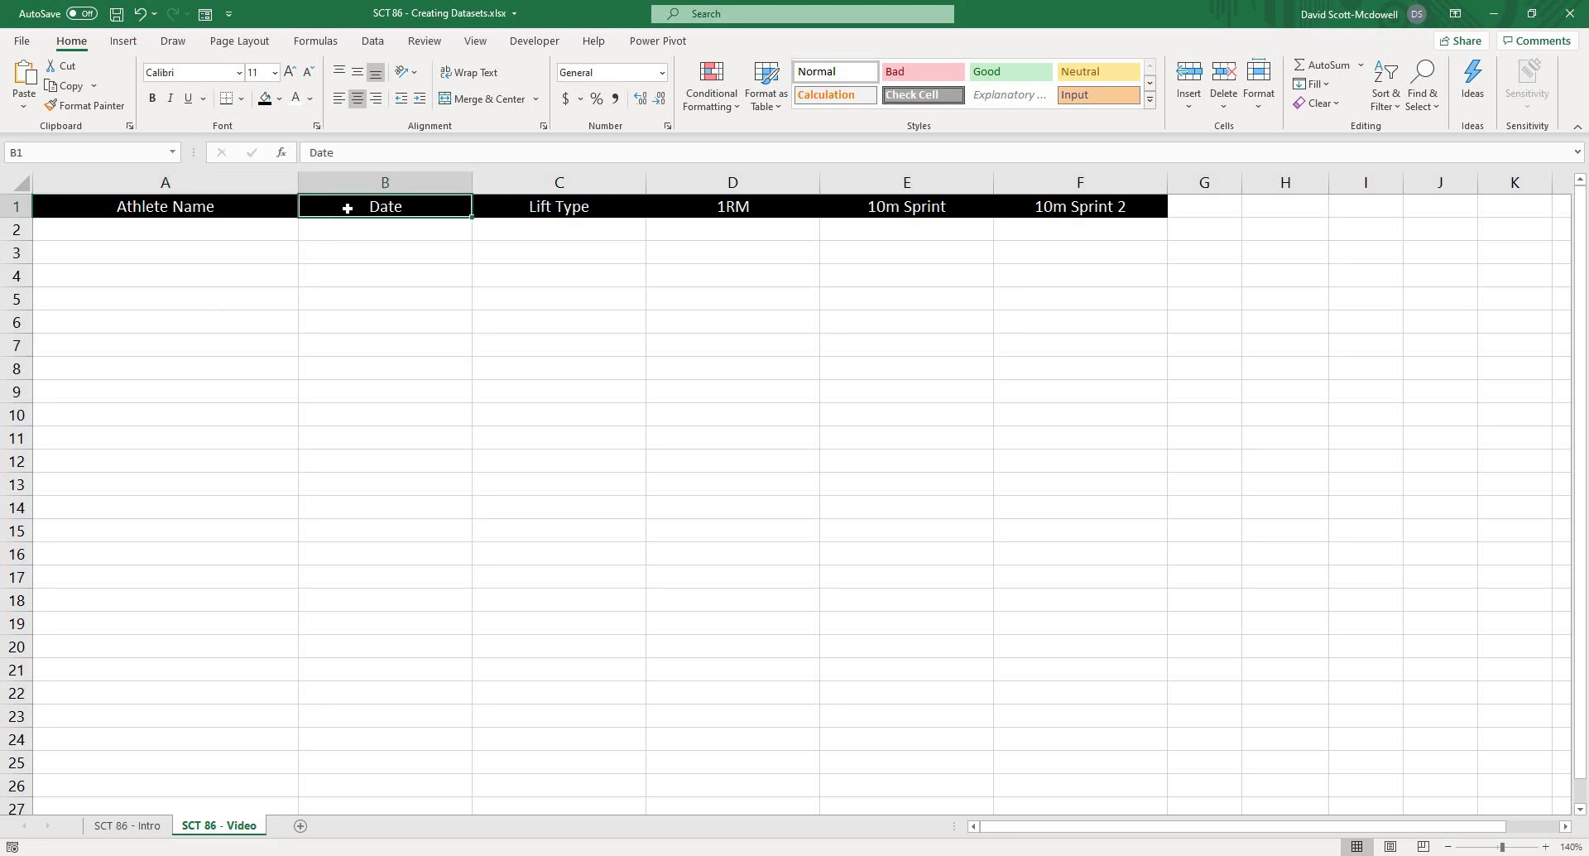
pyautogui.click(613, 200)
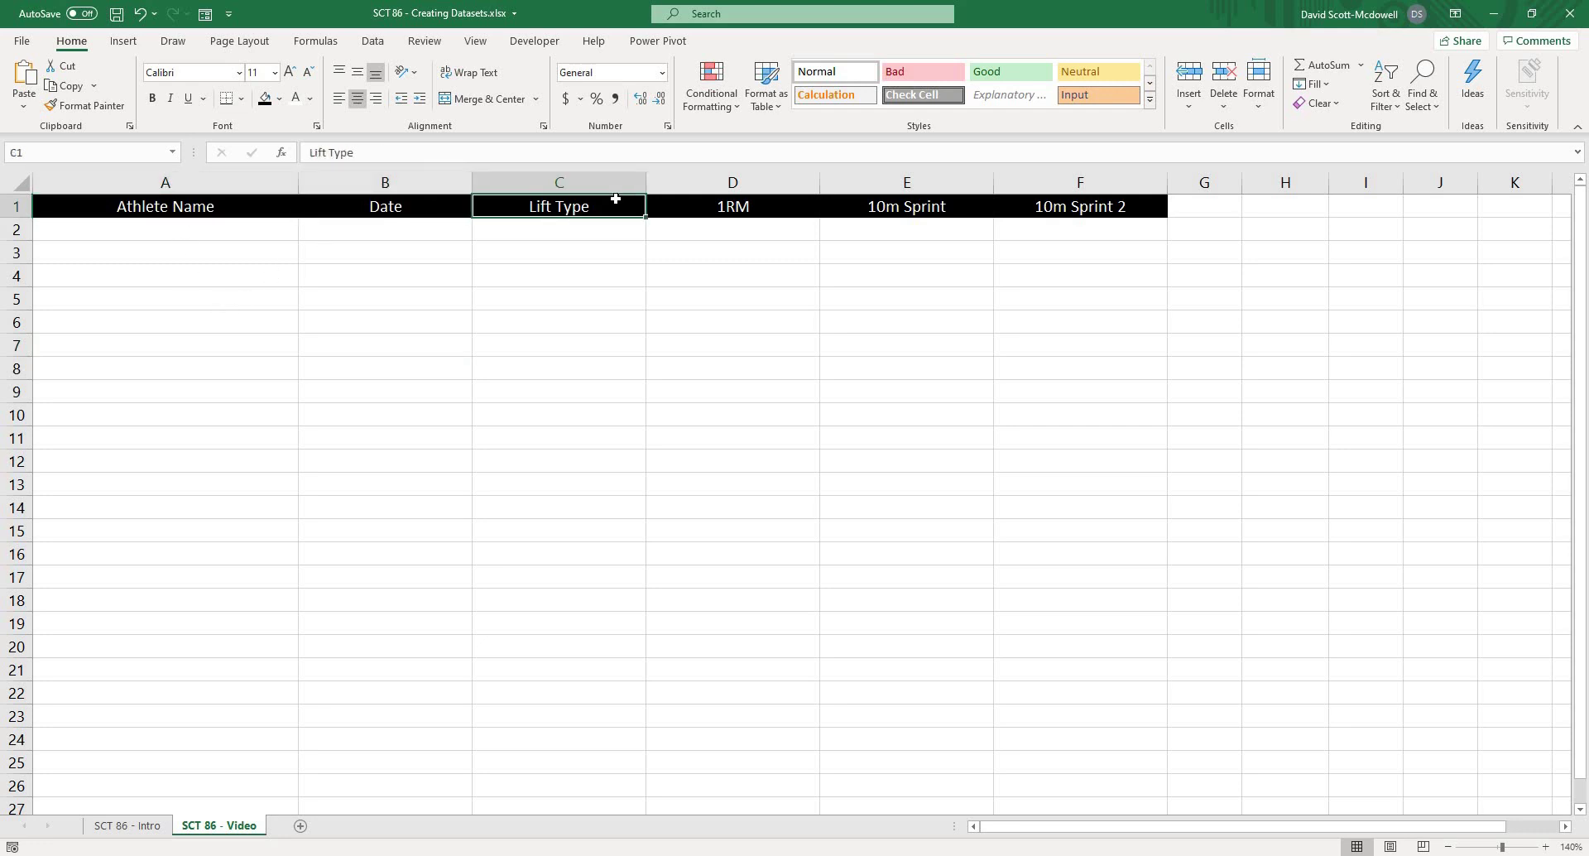
pyautogui.click(791, 207)
pyautogui.click(935, 212)
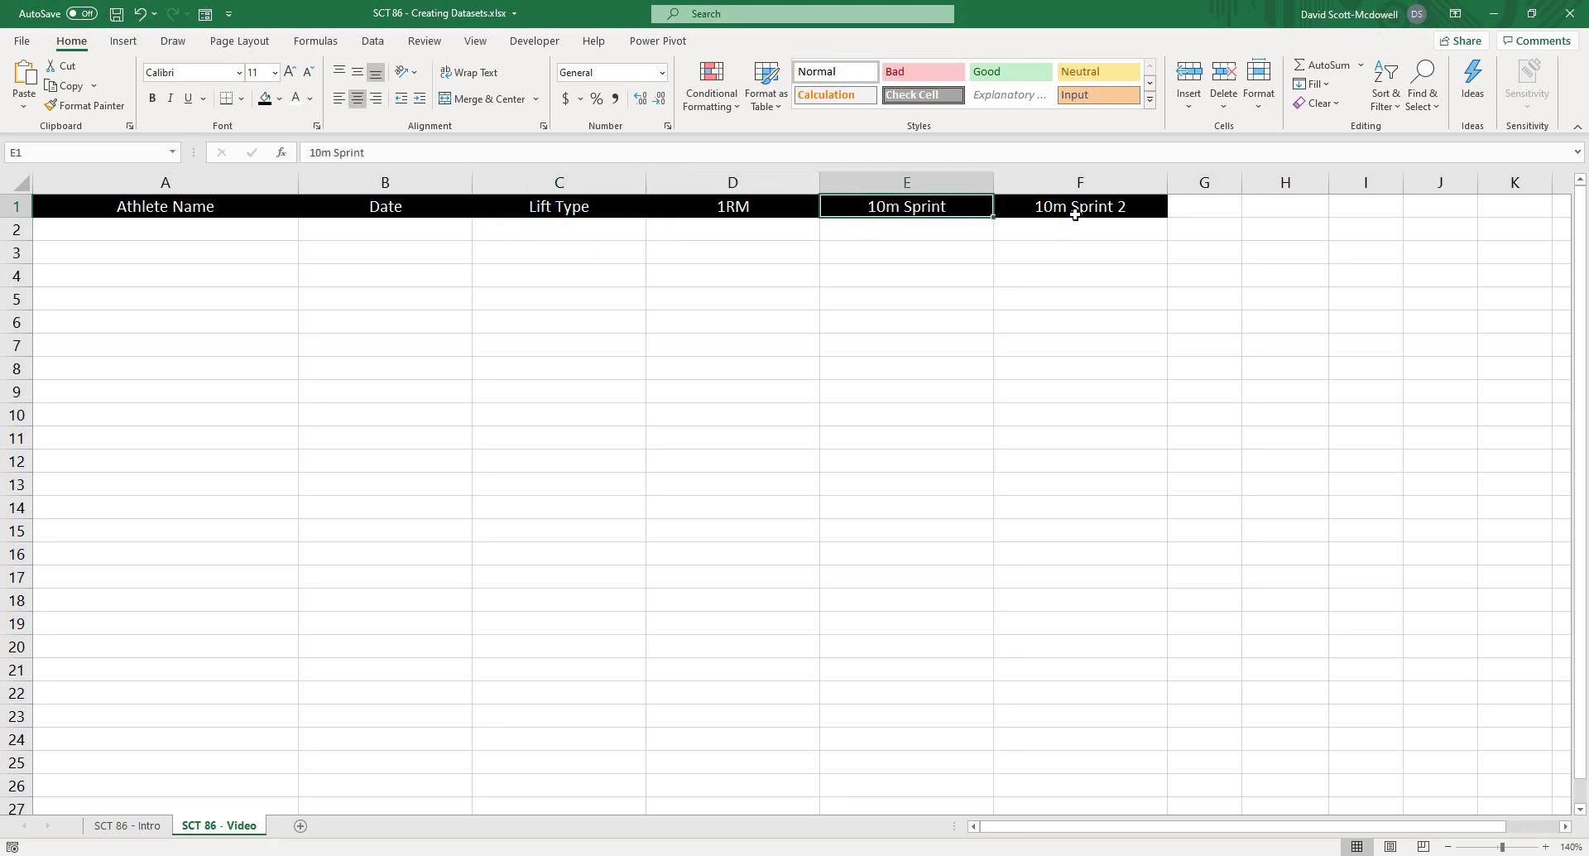
pyautogui.click(1074, 215)
pyautogui.click(613, 511)
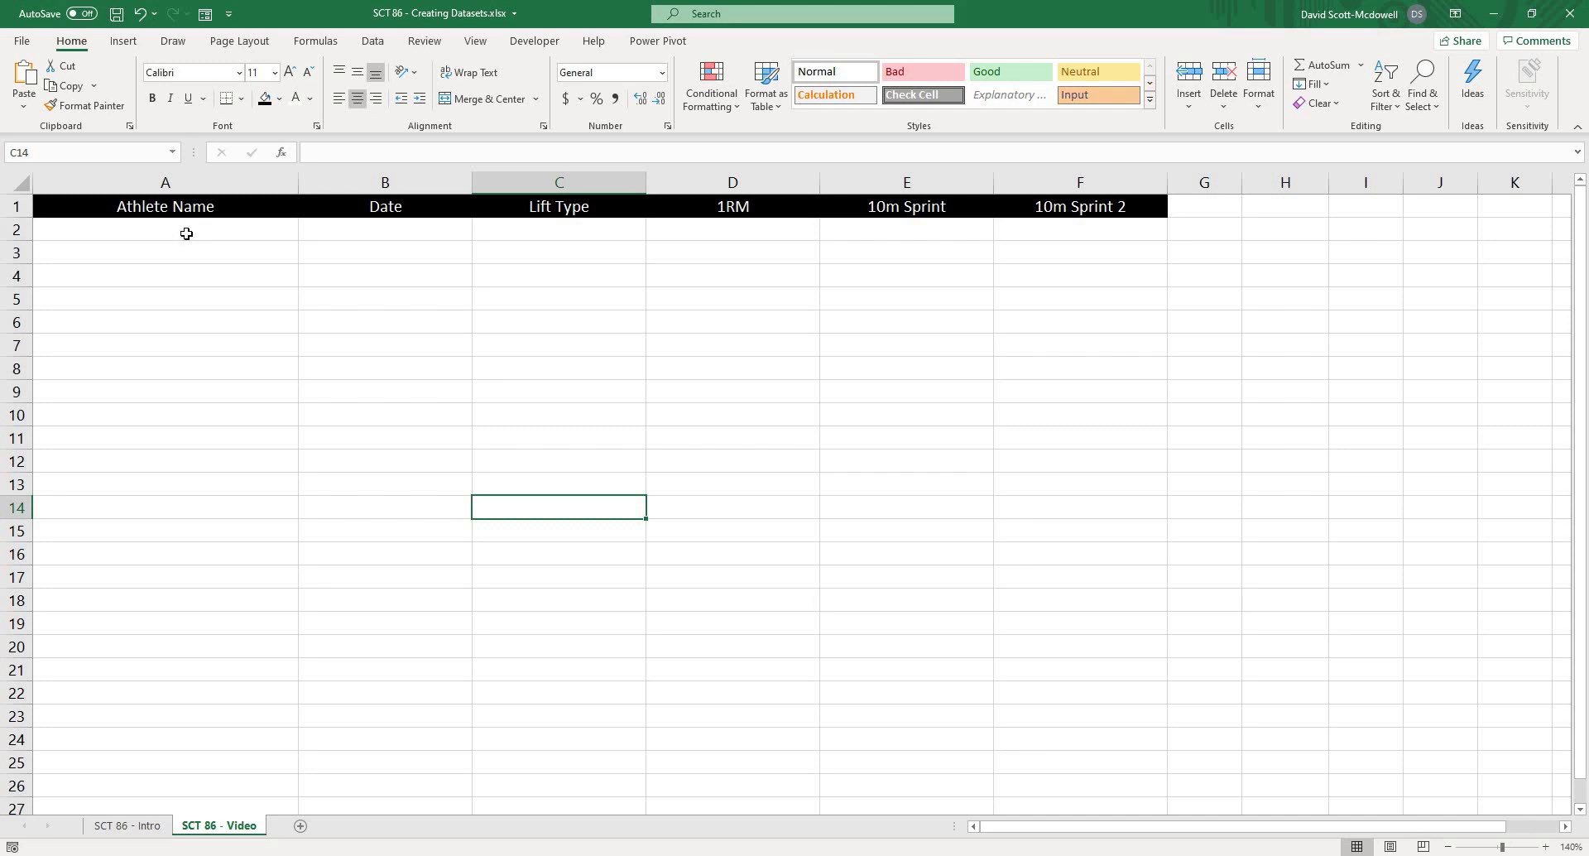
# - Mark the empty data rows under each header, columns A through F, then clear the selection
pyautogui.click(177, 262)
pyautogui.moveTo(156, 231); pyautogui.dragTo(167, 471)
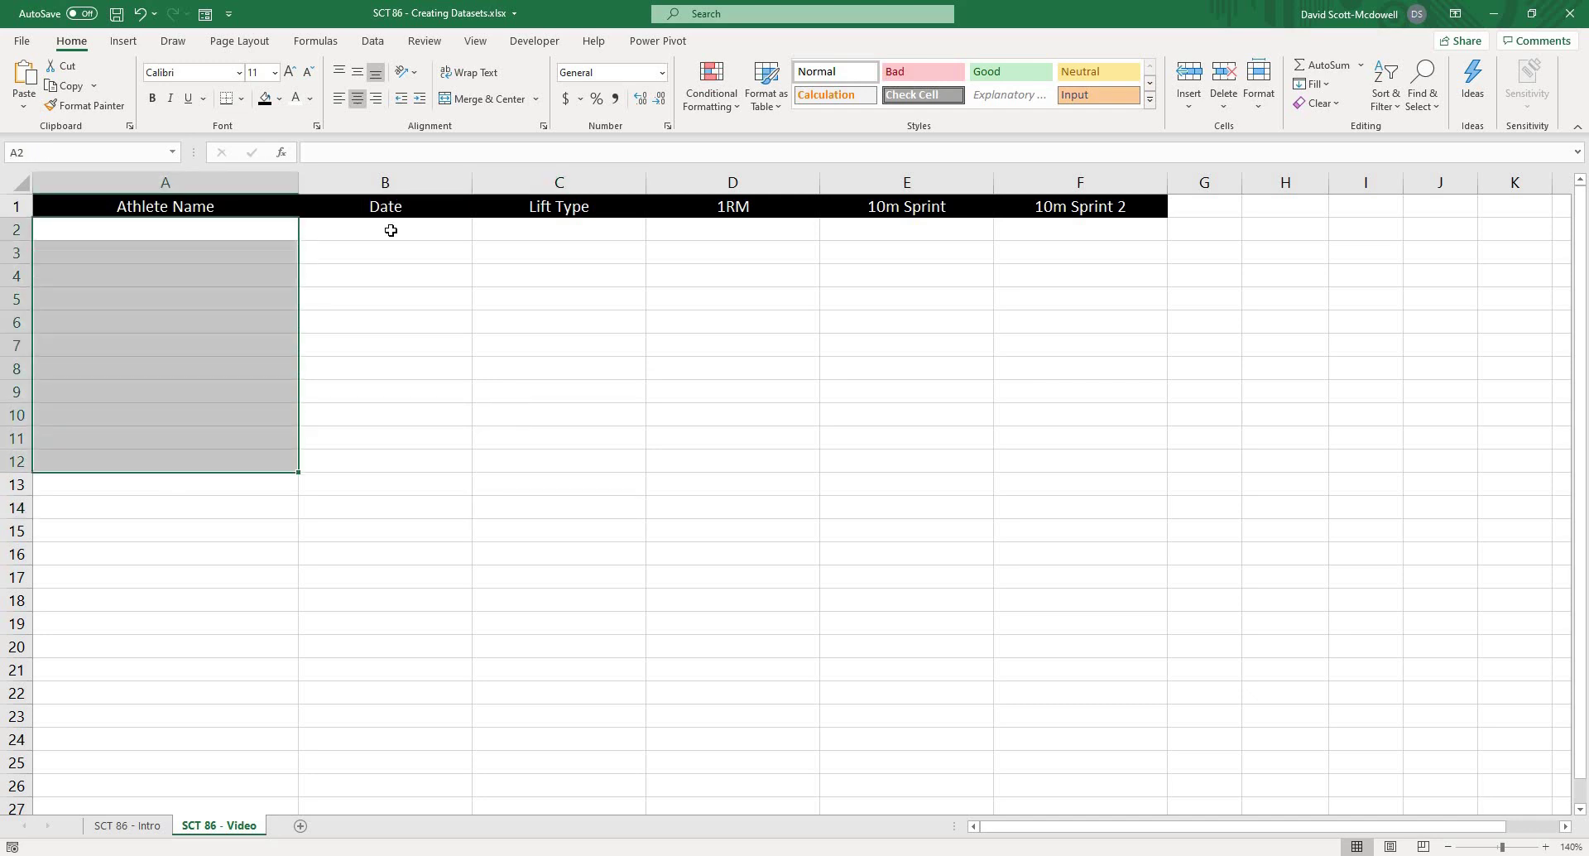
pyautogui.moveTo(389, 230); pyautogui.dragTo(372, 465)
pyautogui.moveTo(578, 220); pyautogui.dragTo(585, 461)
pyautogui.moveTo(732, 232); pyautogui.dragTo(733, 457)
pyautogui.moveTo(926, 232); pyautogui.dragTo(1064, 489)
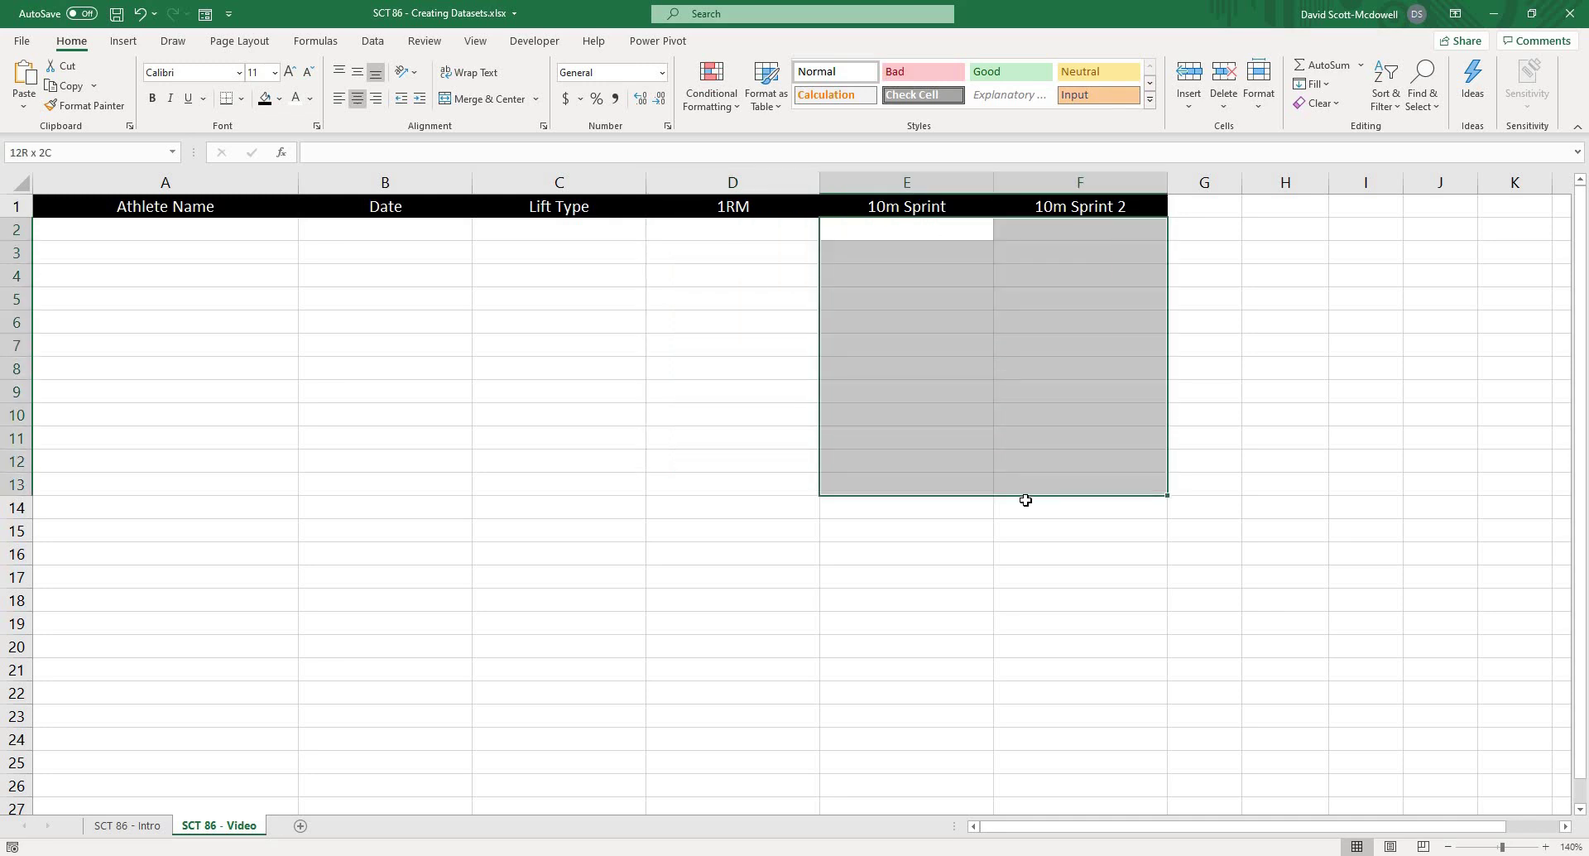
pyautogui.click(544, 561)
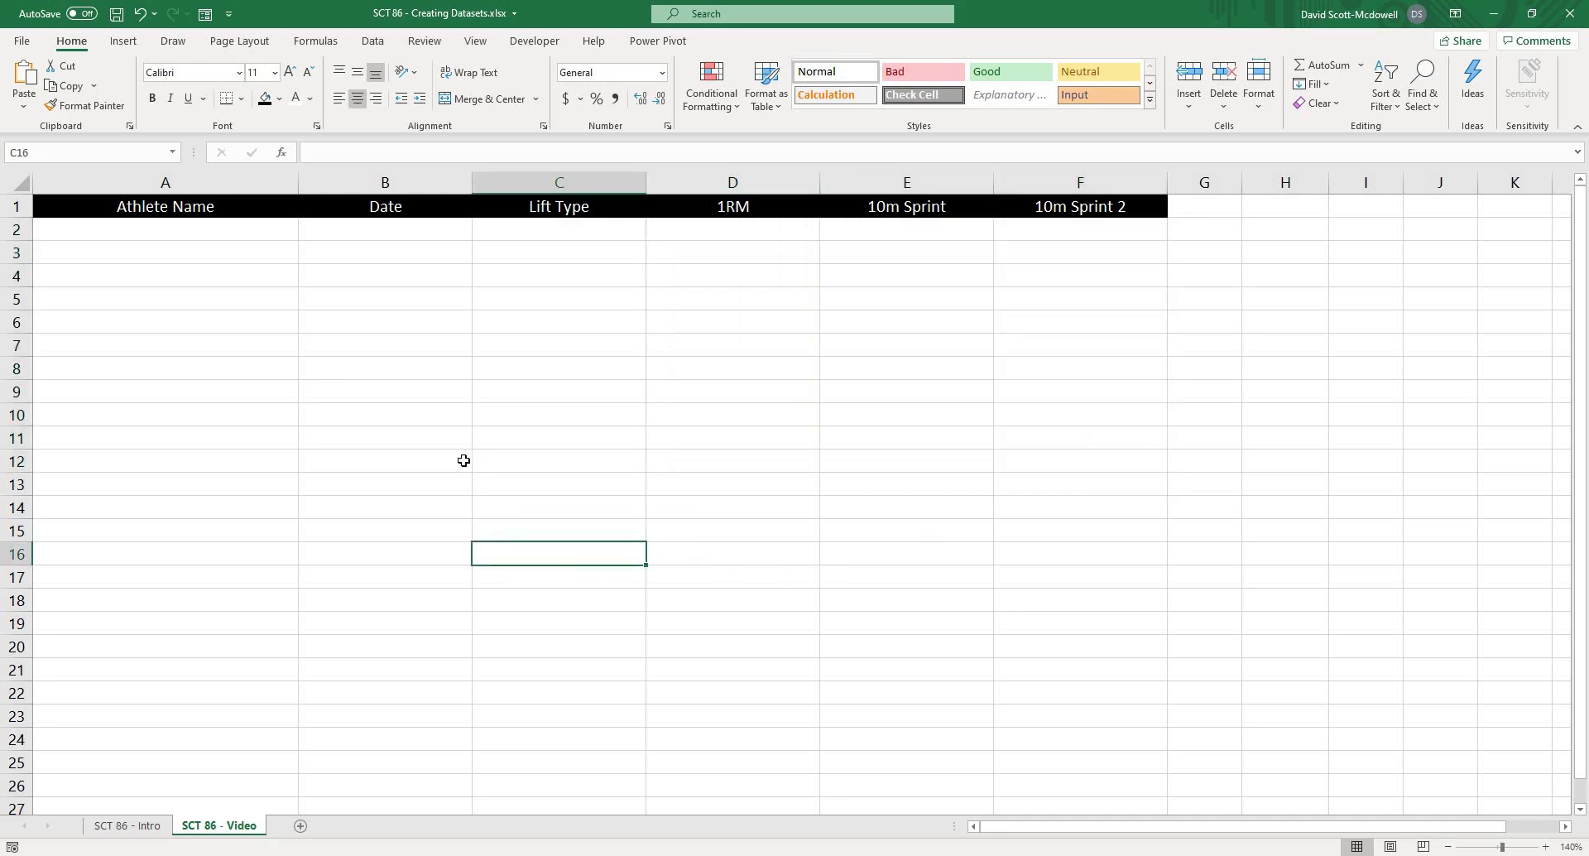
# - Click around the empty table cells, ending back on cell A2
pyautogui.click(262, 341)
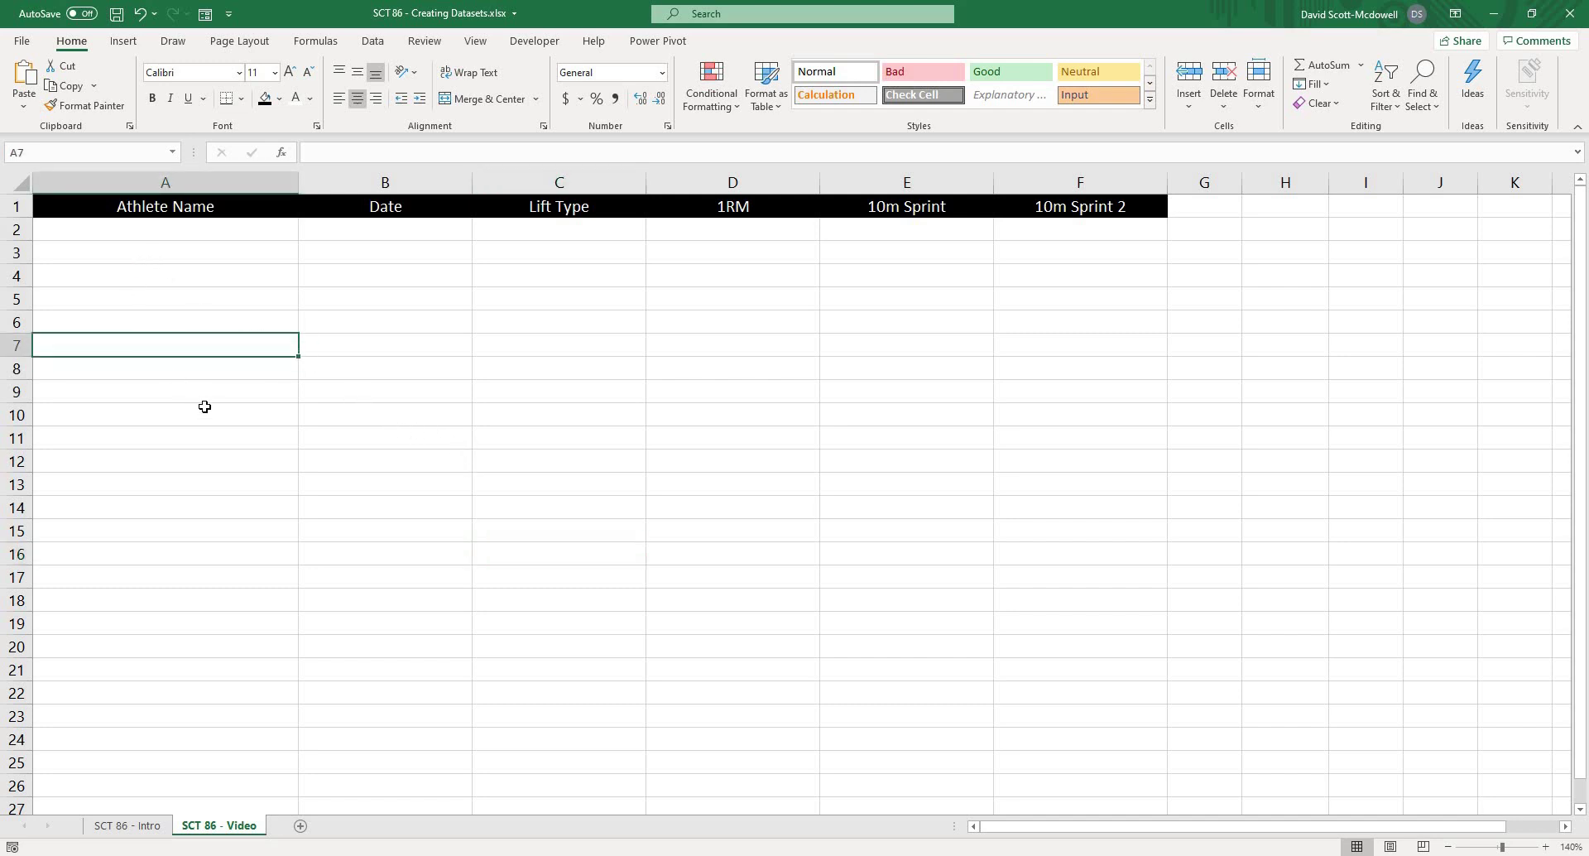
pyautogui.click(260, 456)
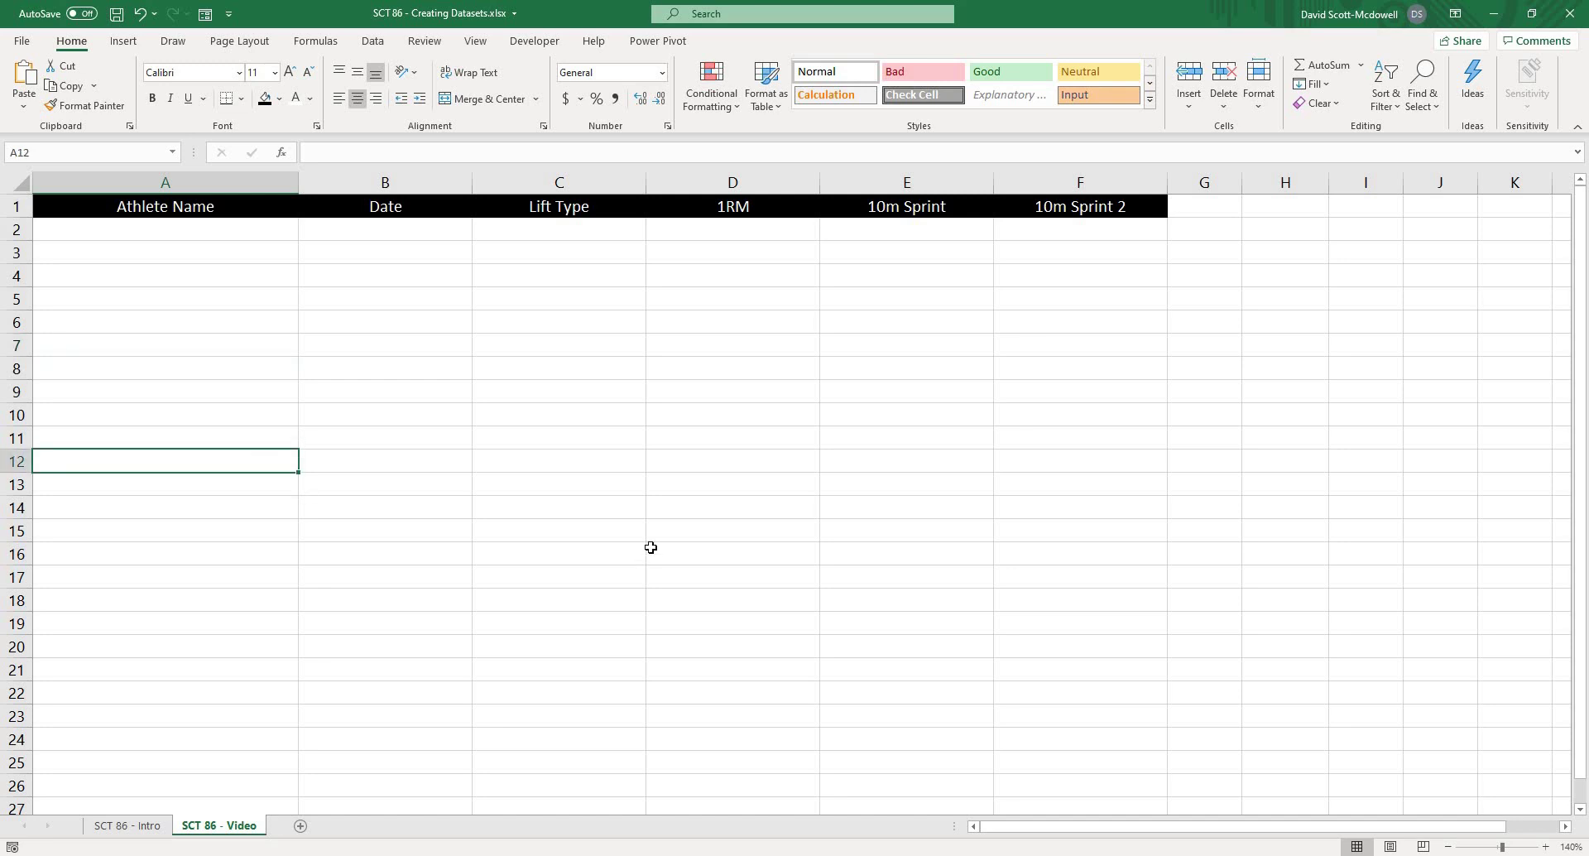
pyautogui.click(706, 490)
pyautogui.click(401, 463)
pyautogui.click(694, 477)
pyautogui.click(232, 417)
pyautogui.click(724, 482)
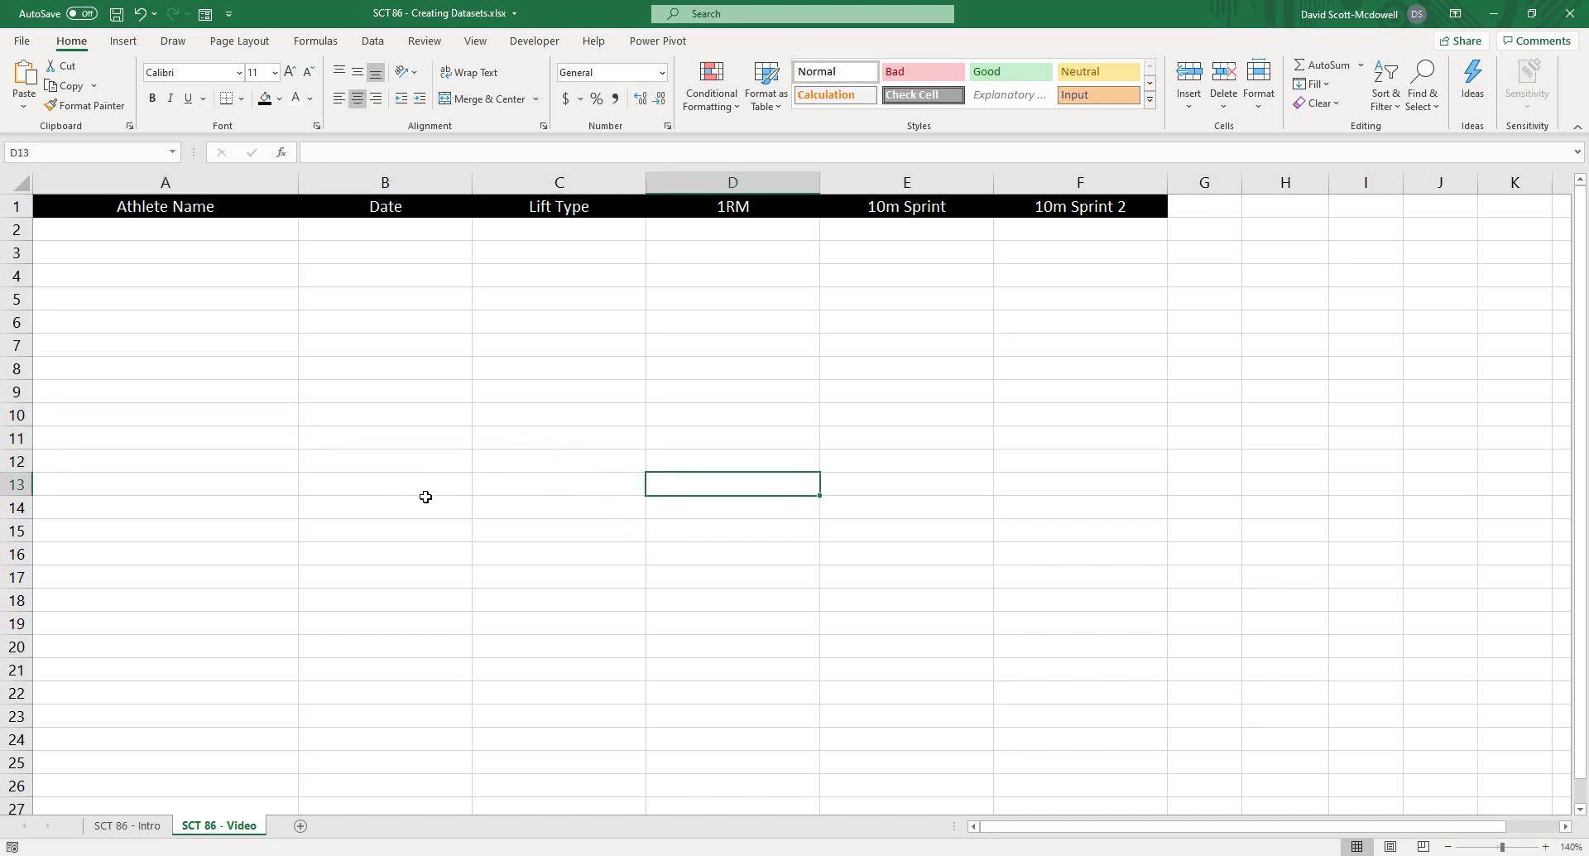
pyautogui.click(266, 439)
pyautogui.click(153, 247)
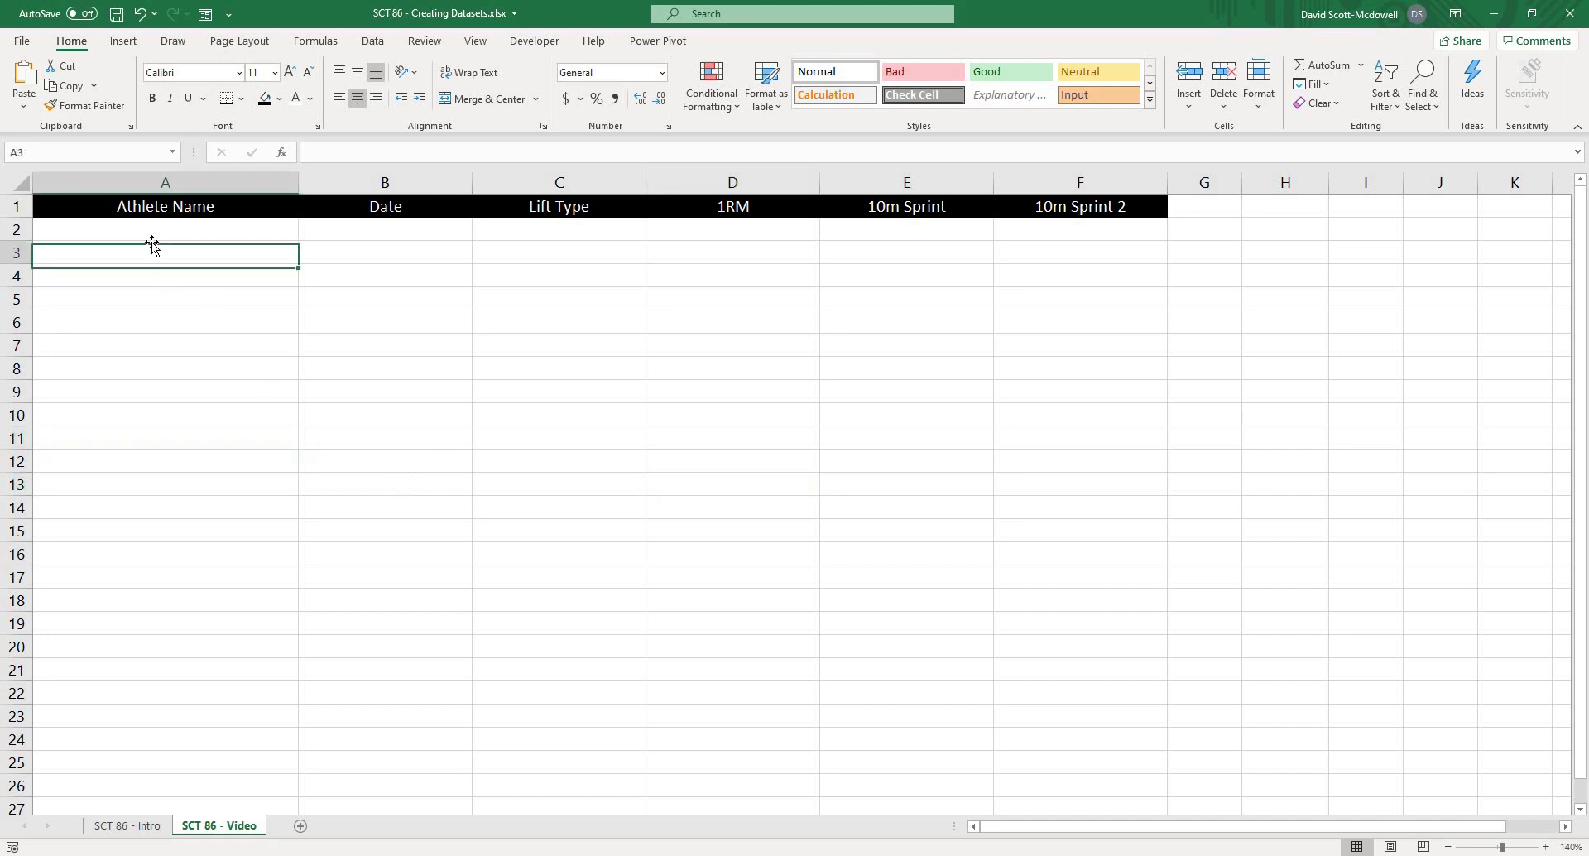
pyautogui.click(234, 221)
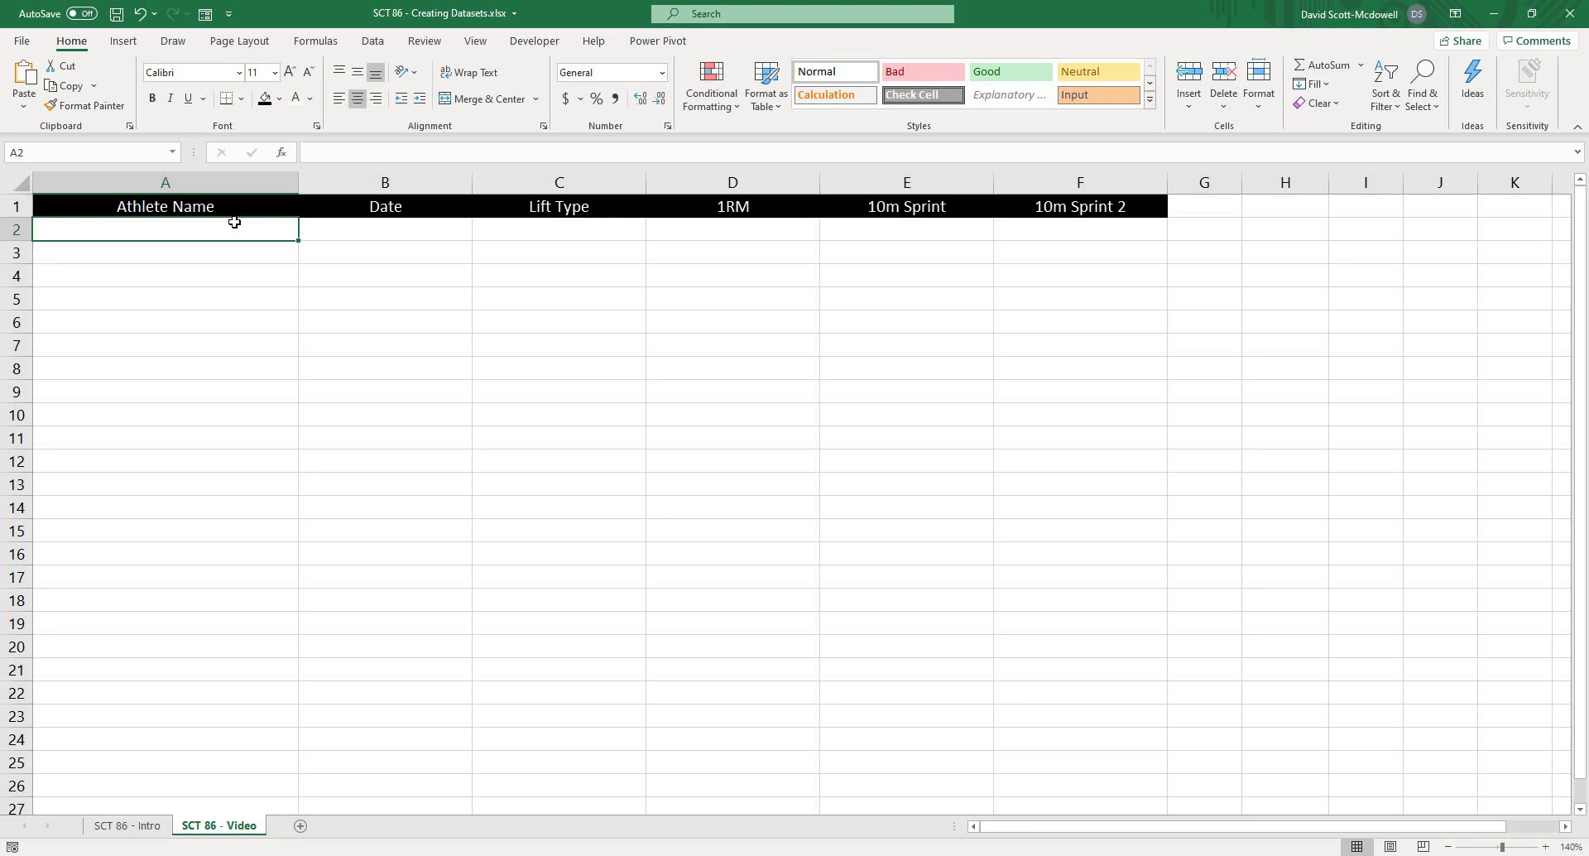
pyautogui.click(241, 306)
pyautogui.click(138, 245)
pyautogui.press('Up')
pyautogui.click(241, 344)
pyautogui.click(144, 227)
pyautogui.click(1183, 320)
# - Enter the names Dave, Josh and Steve in H2:H4
pyautogui.click(1254, 234)
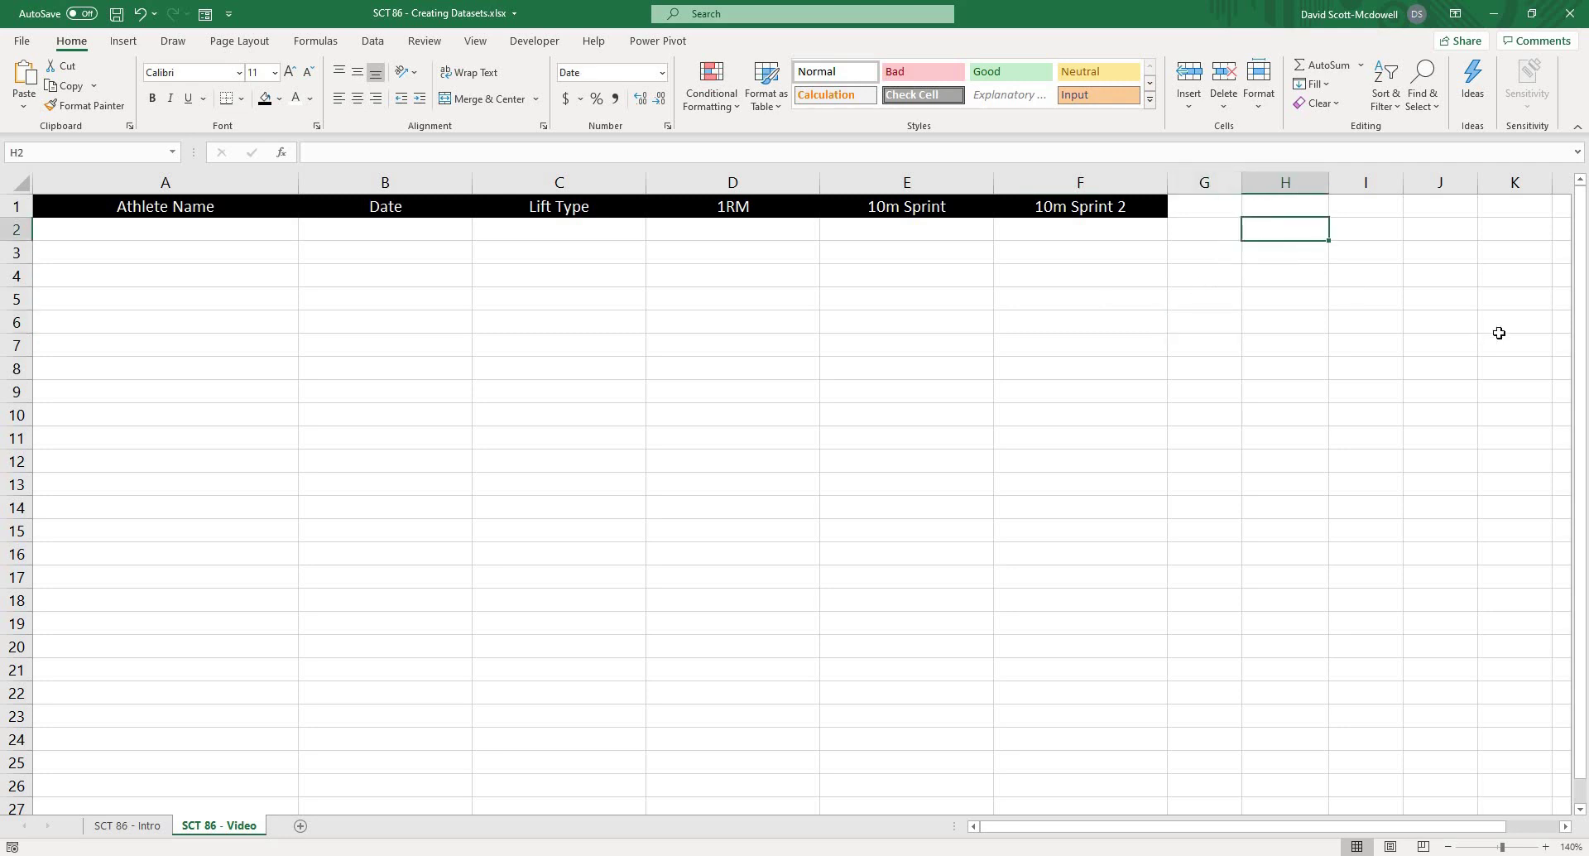
pyautogui.write('Dave')
pyautogui.press('Return')
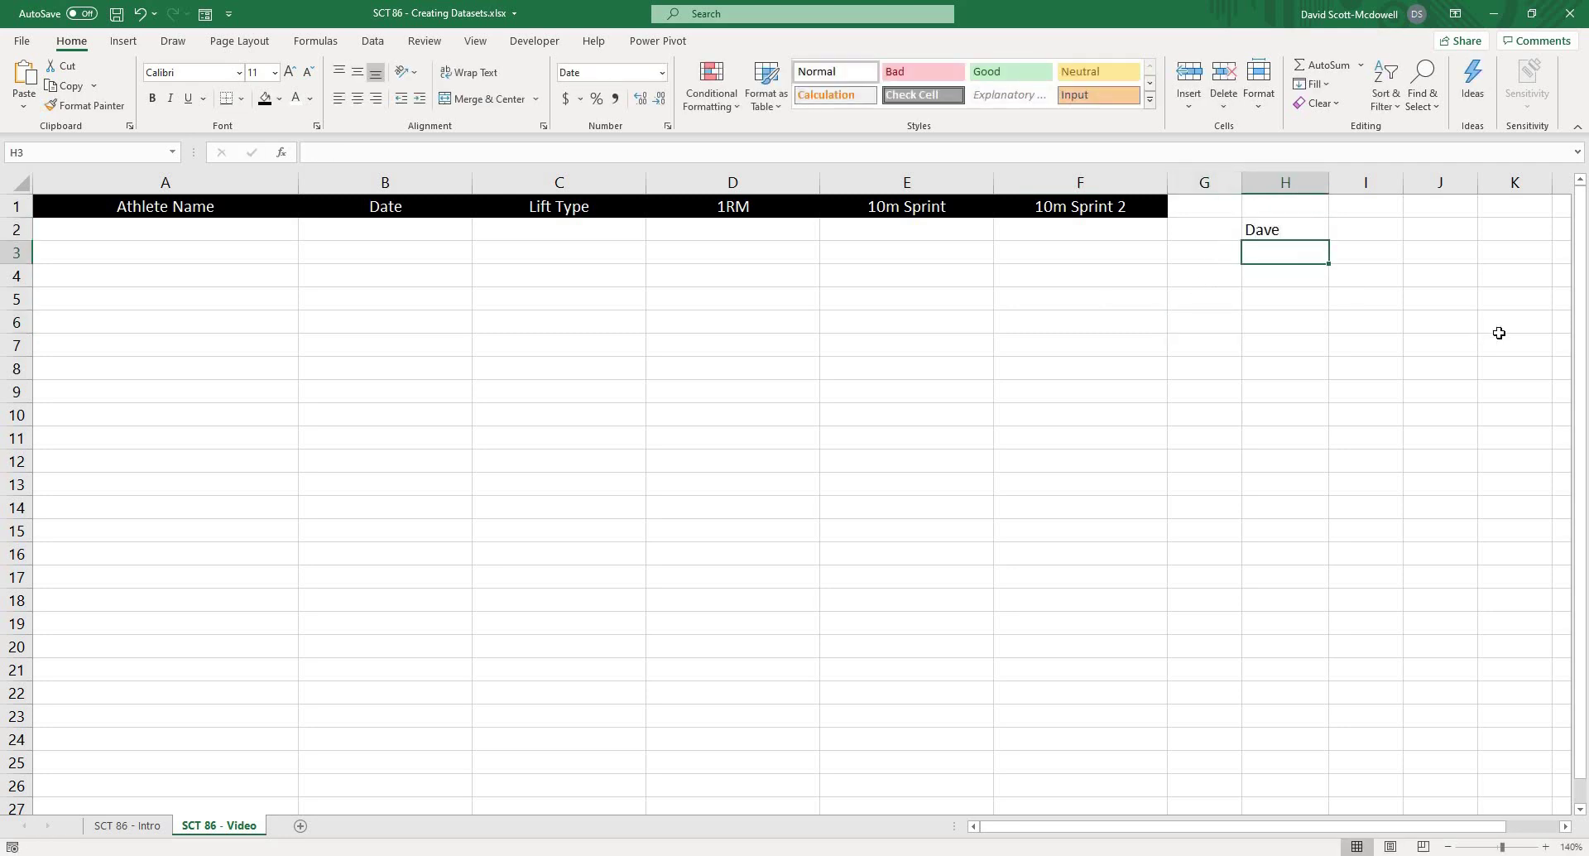
pyautogui.write('Josh')
pyautogui.press('Return')
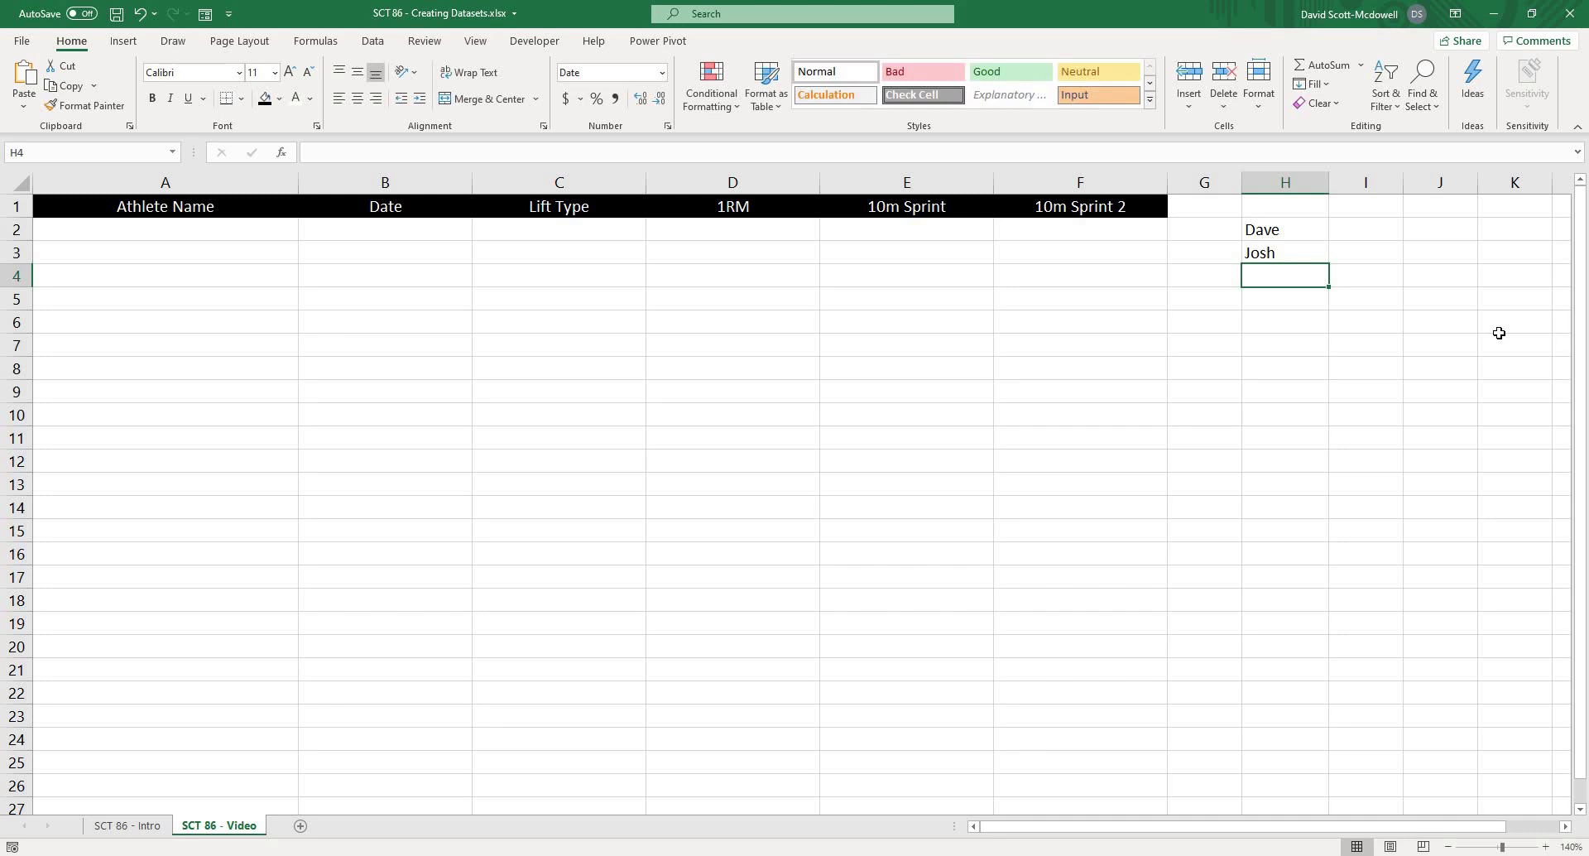
pyautogui.write('Steve')
pyautogui.press('Return')
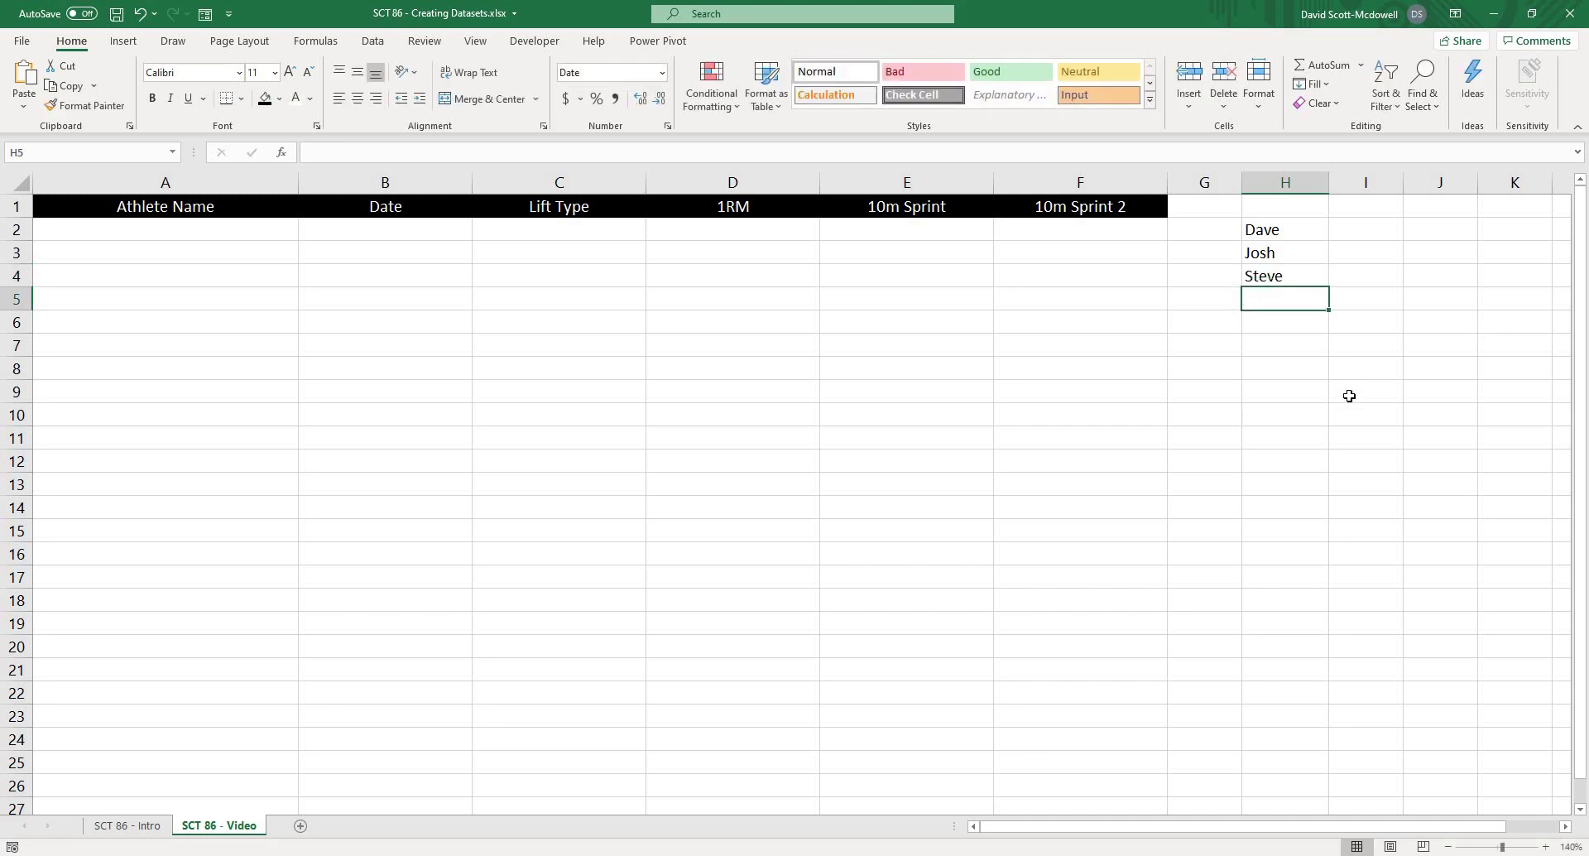
pyautogui.click(1349, 395)
pyautogui.moveTo(1263, 229); pyautogui.dragTo(1266, 276)
pyautogui.click(1126, 437)
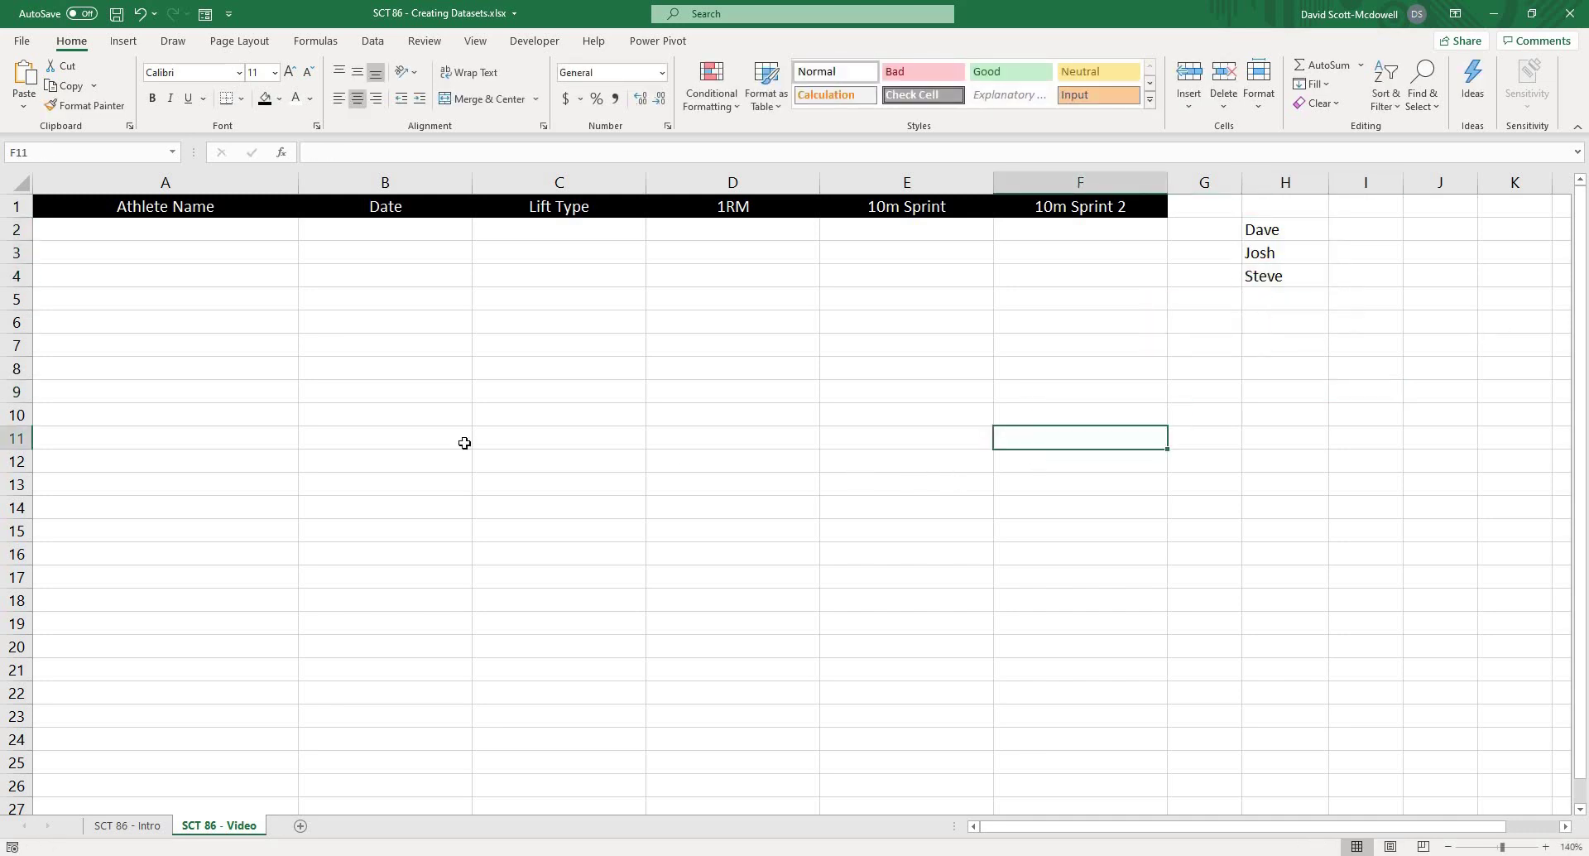
pyautogui.click(146, 286)
pyautogui.click(148, 232)
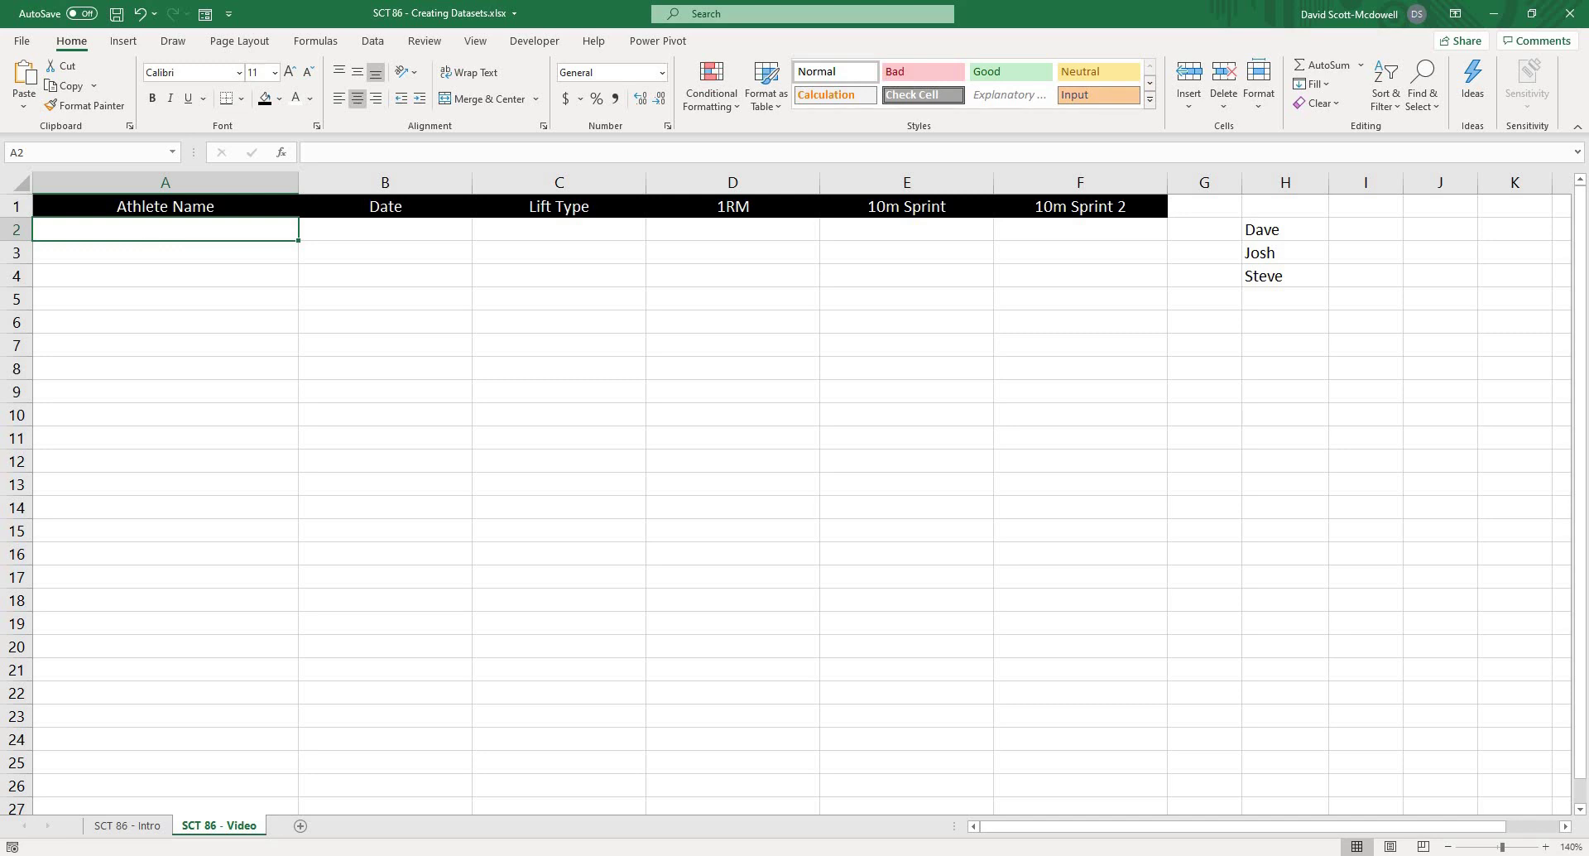
# - Number the names 1, 2 and 3 in I2:I4
pyautogui.click(1347, 230)
pyautogui.write('1')
pyautogui.press('Return')
pyautogui.write('2')
pyautogui.press('Return')
pyautogui.write('3')
pyautogui.press('Return')
pyautogui.click(1272, 376)
# - Check the numbers in I2:I4 and the names in H2:H4
pyautogui.click(1390, 231)
pyautogui.click(1373, 250)
pyautogui.click(1376, 273)
pyautogui.moveTo(1302, 234); pyautogui.dragTo(1283, 280)
pyautogui.click(1231, 373)
pyautogui.click(1319, 365)
pyautogui.click(1287, 230)
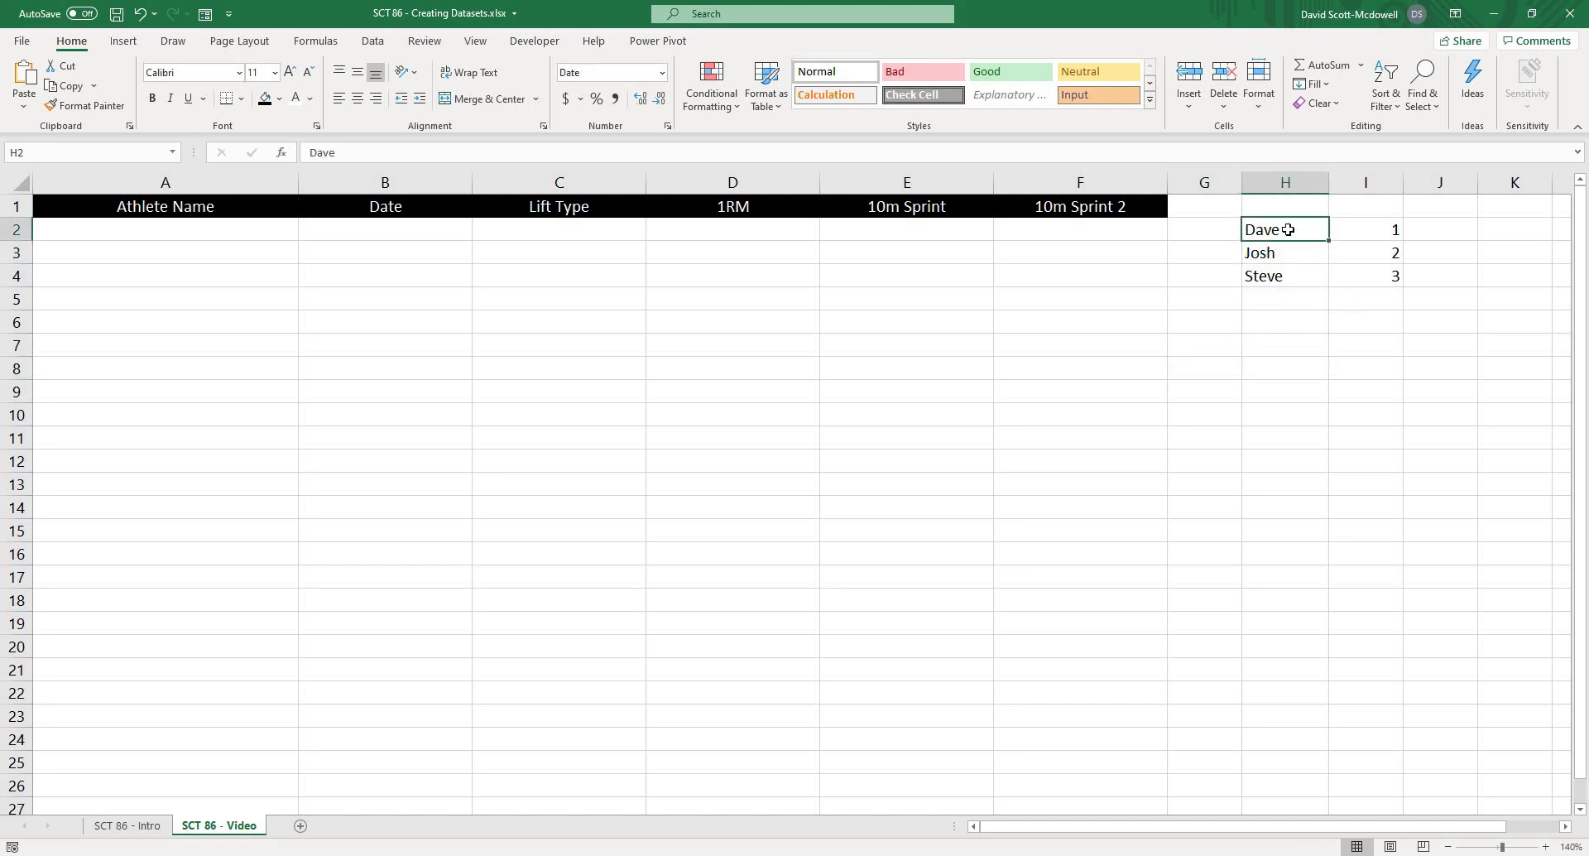
pyautogui.click(787, 440)
pyautogui.click(340, 342)
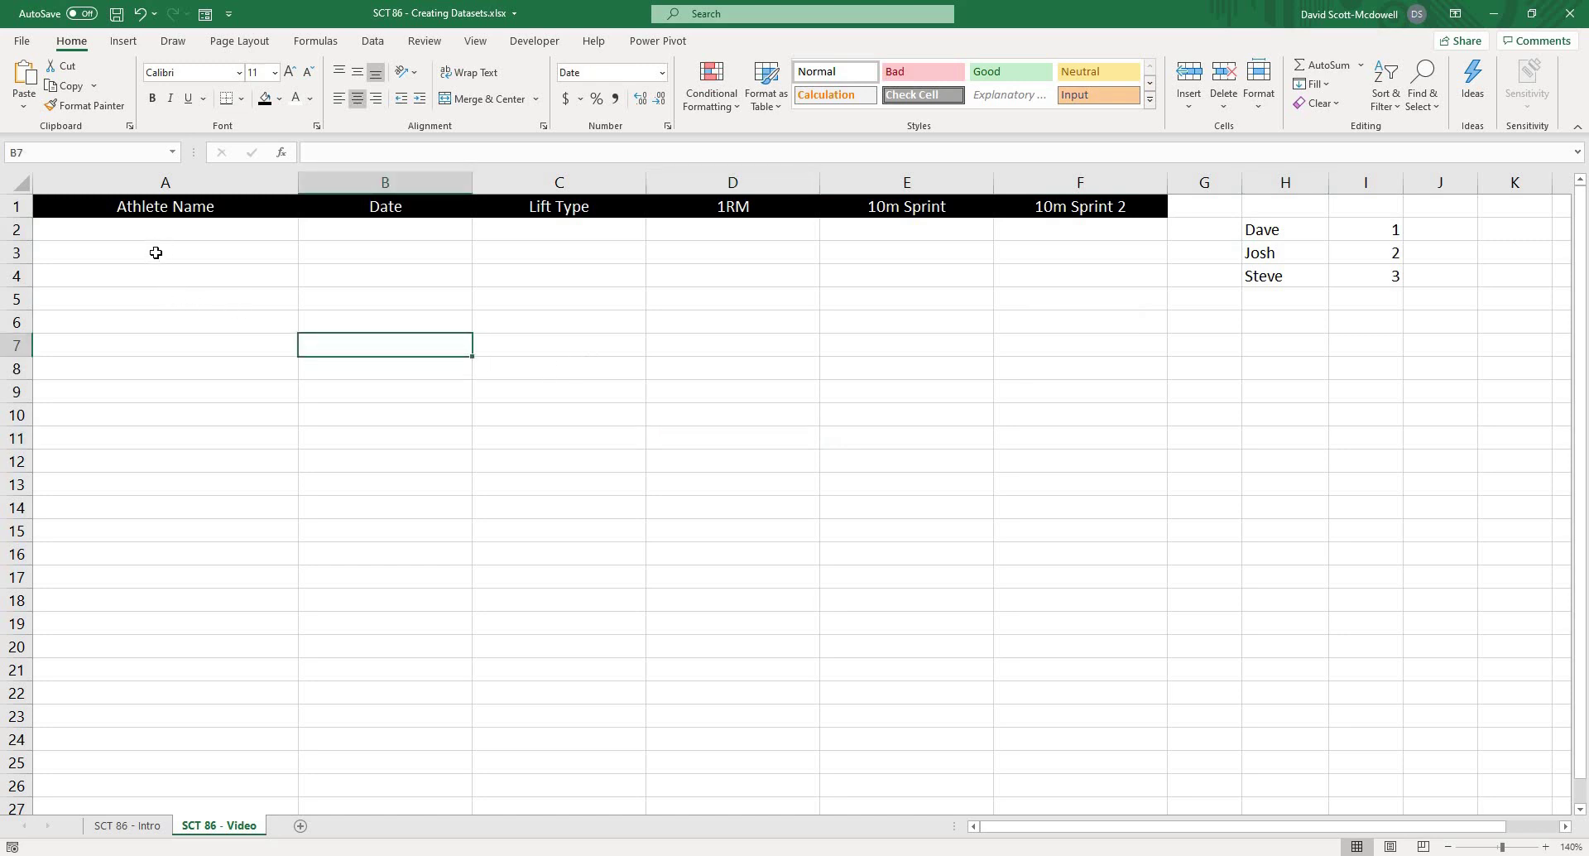
# - Enter =RANDBETWEEN(1,3) in A2, which returns 2, matching Josh in the list
pyautogui.click(157, 235)
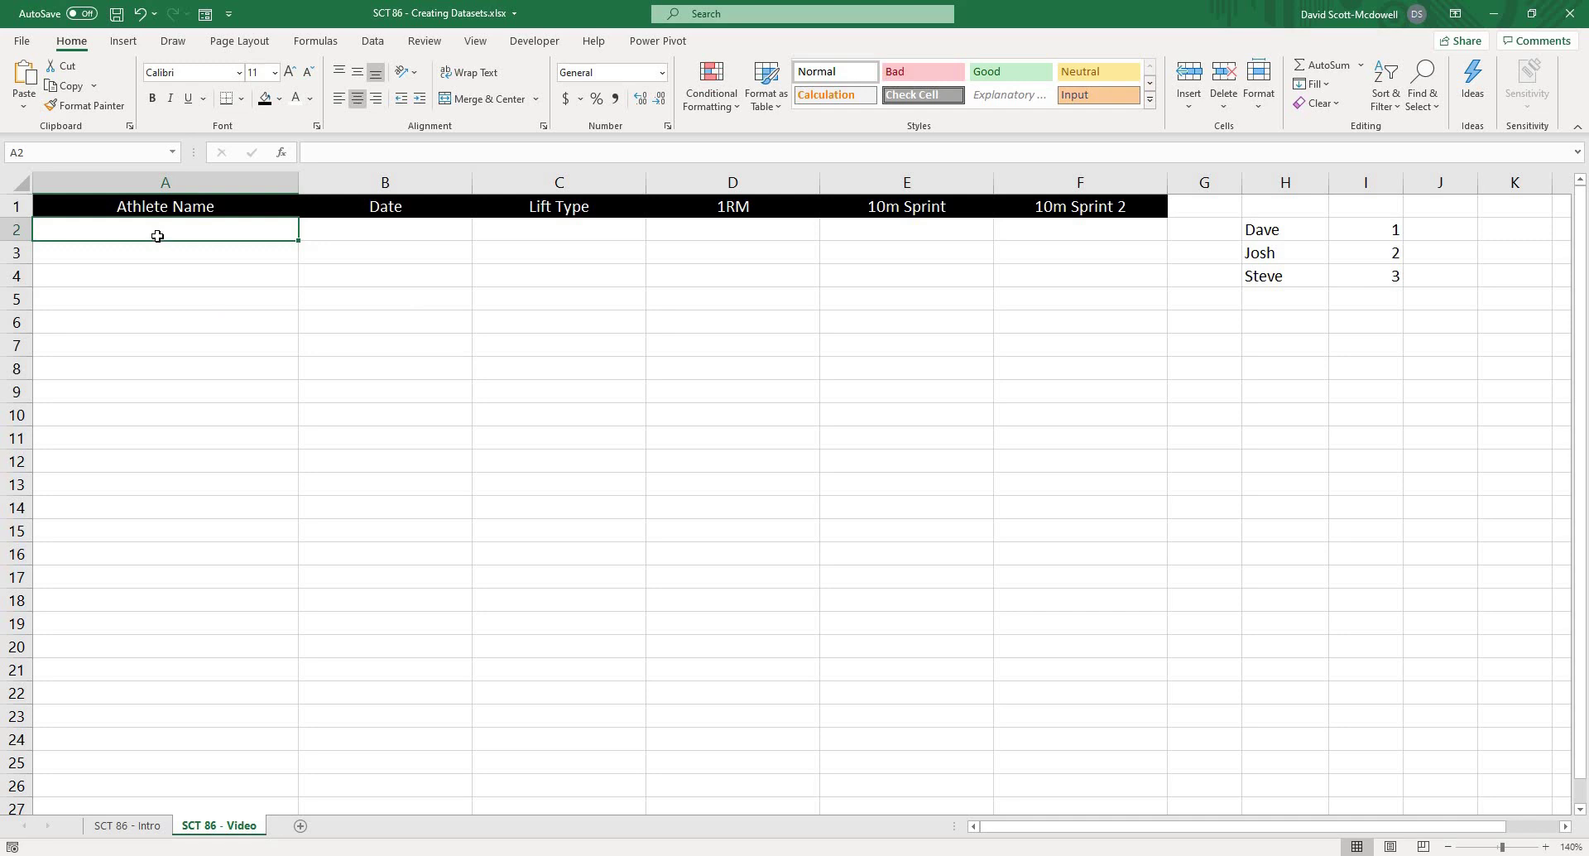
pyautogui.moveTo(158, 240)
pyautogui.mouseDown()
pyautogui.moveTo(143, 248)
pyautogui.moveTo(140, 233)
pyautogui.mouseUp()
pyautogui.write('=randbetwe')
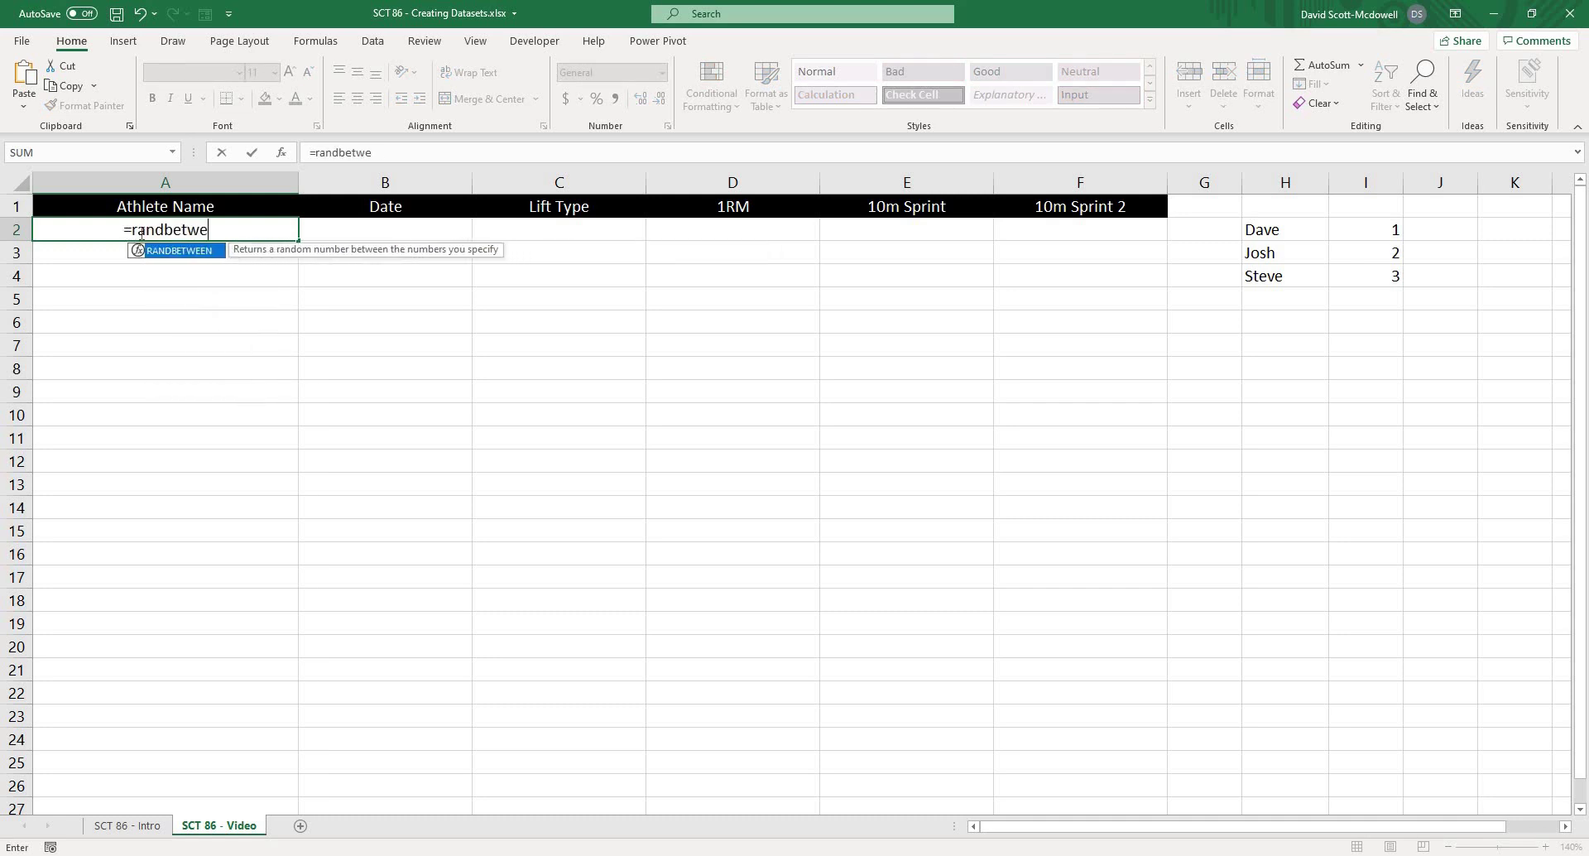
pyautogui.write('en(')
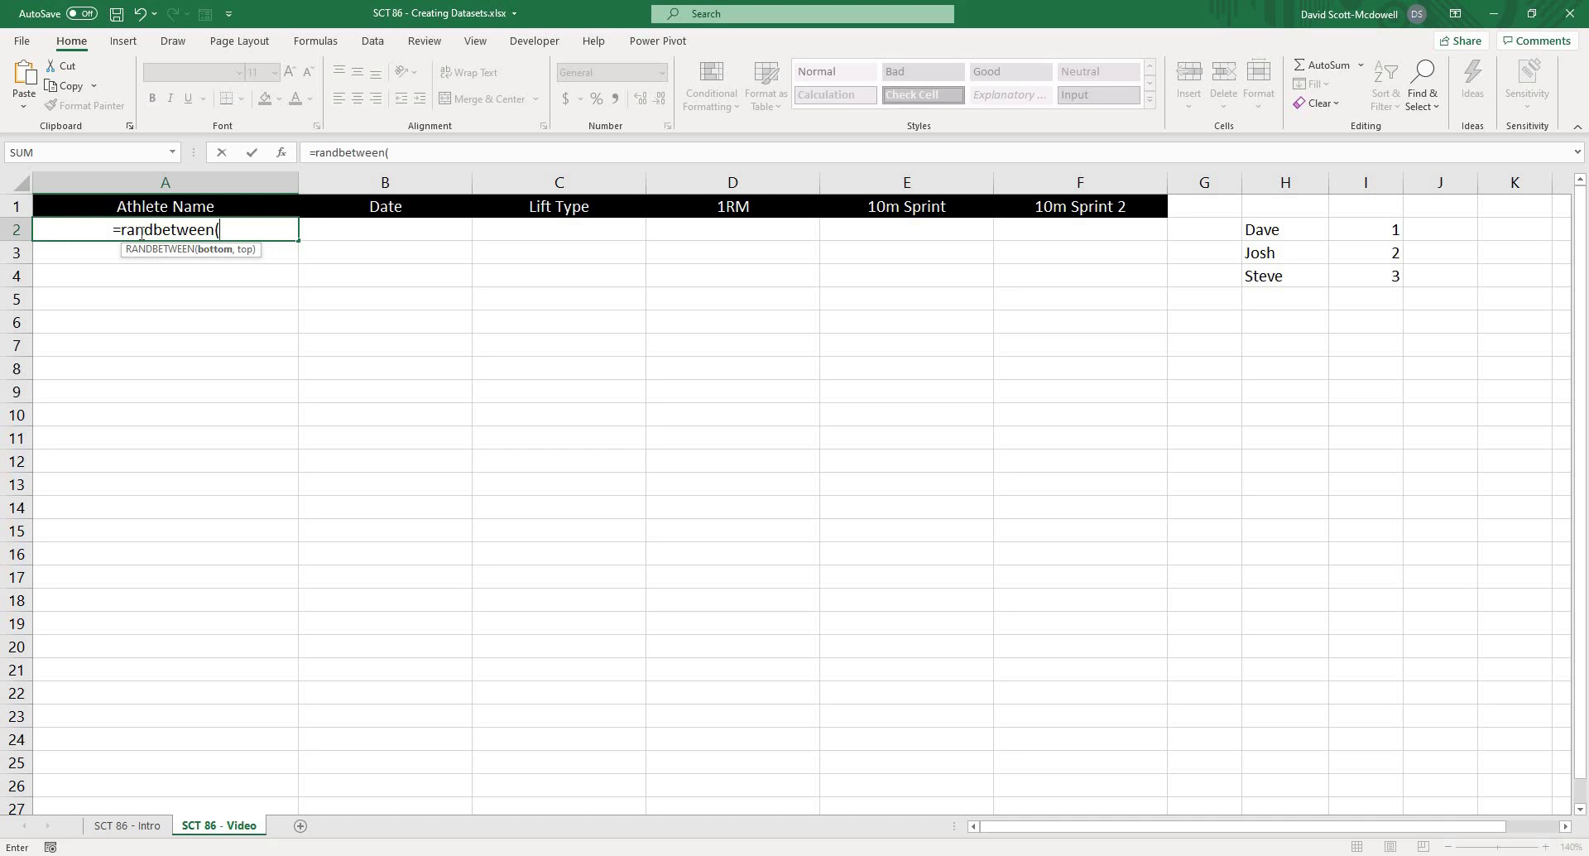
pyautogui.write('1,')
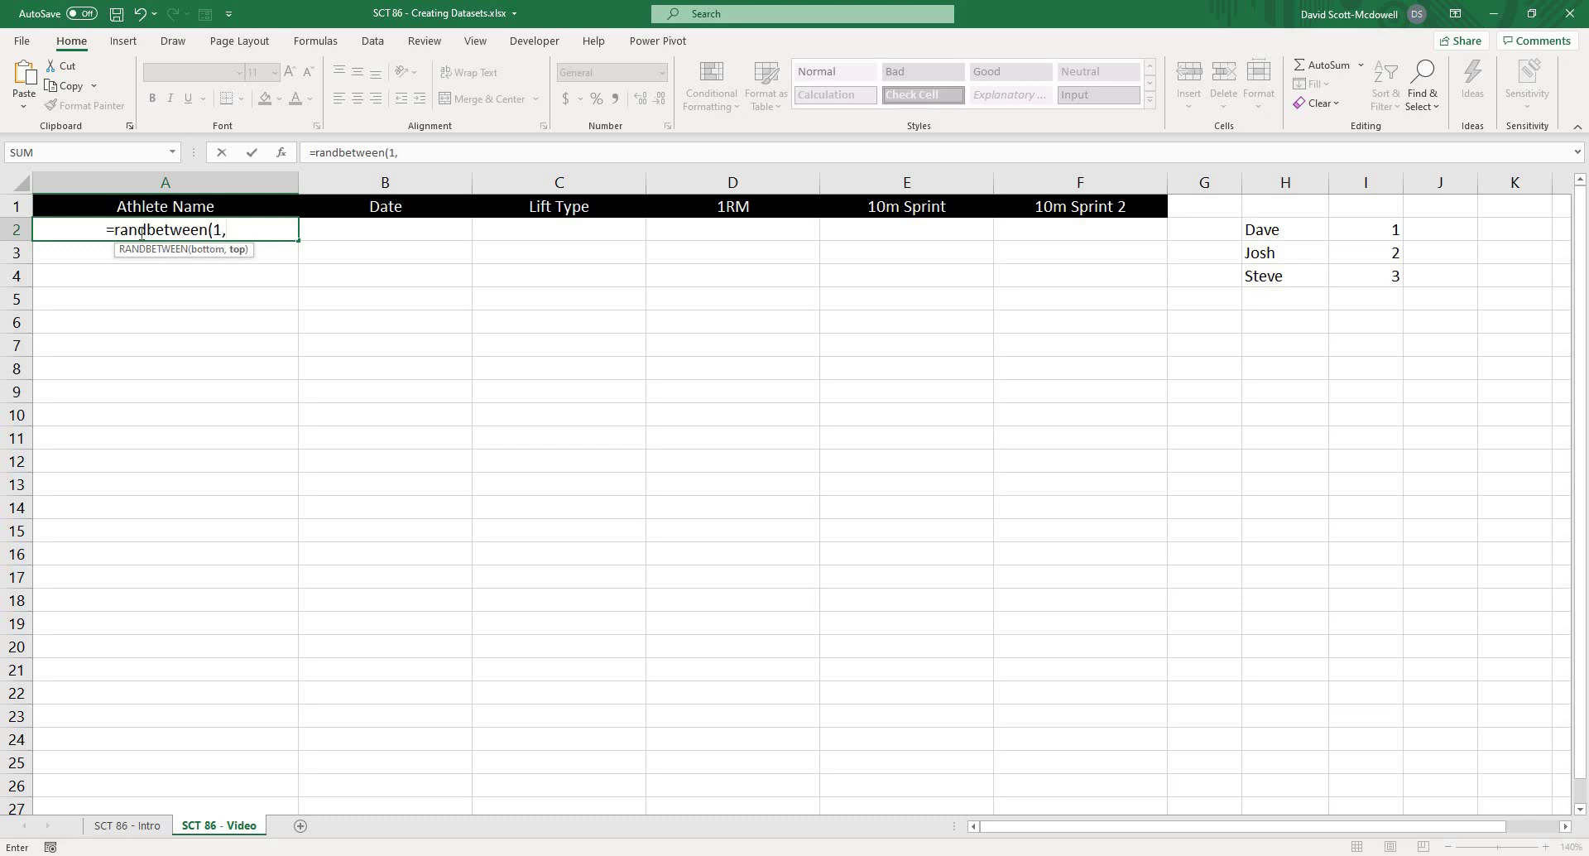
pyautogui.write('3')
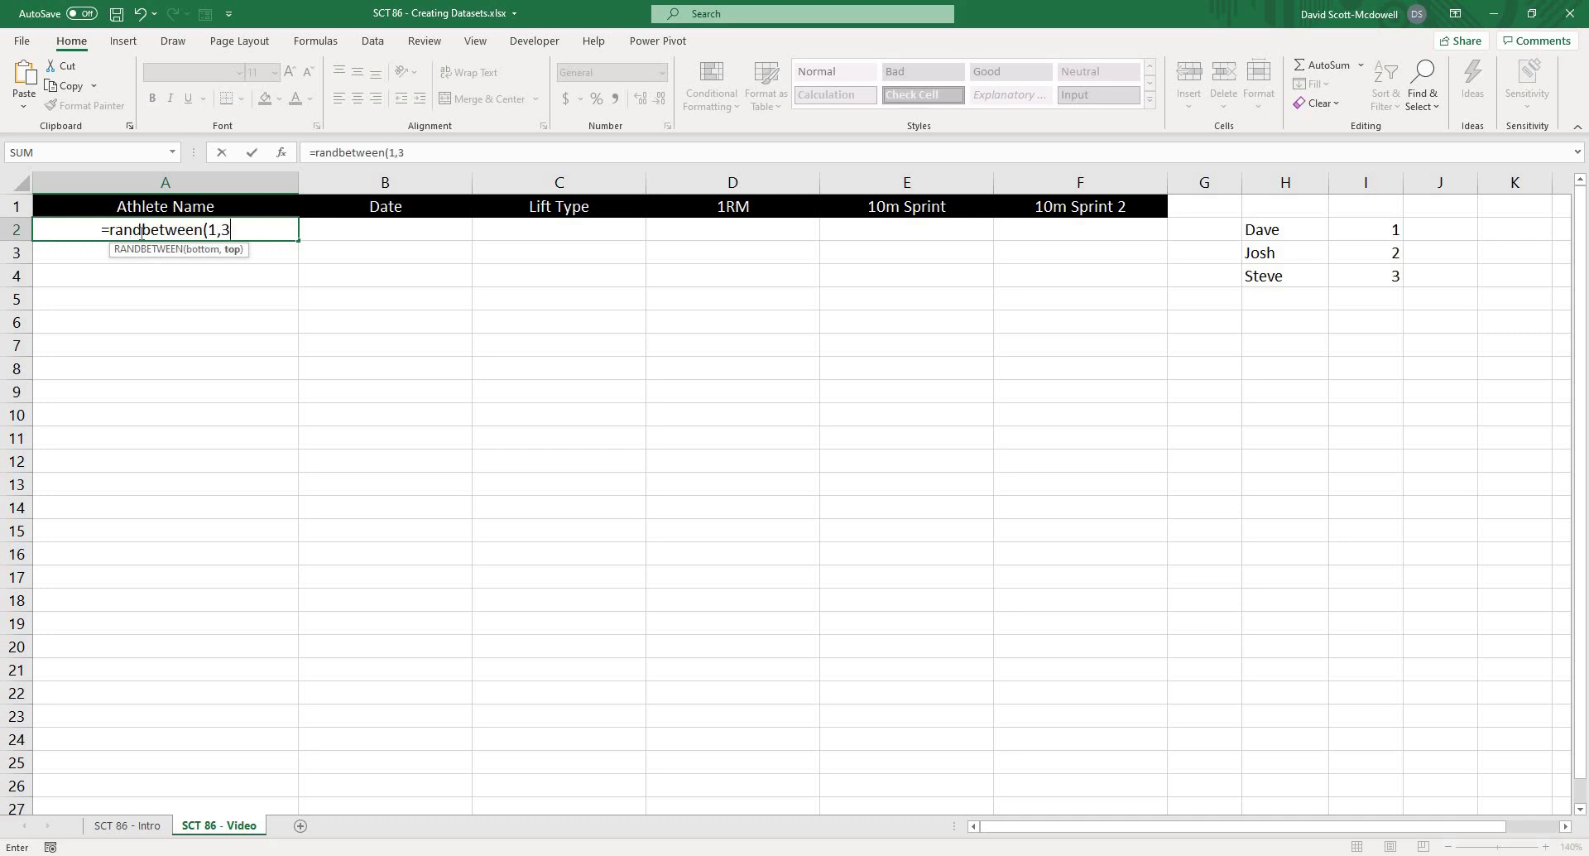
pyautogui.write(')')
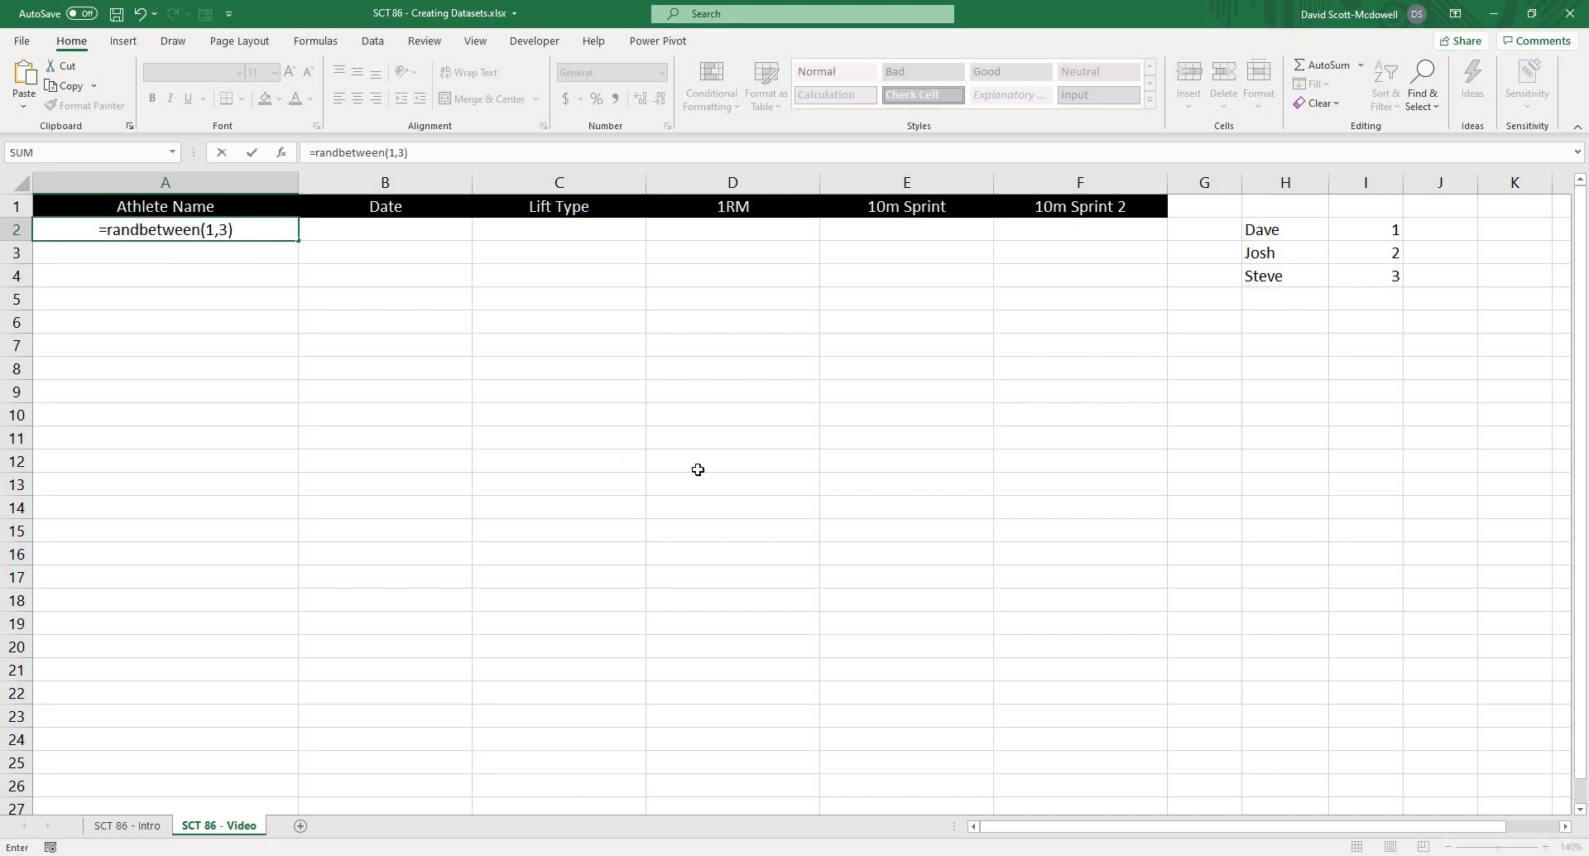
pyautogui.press('Return')
pyautogui.click(166, 230)
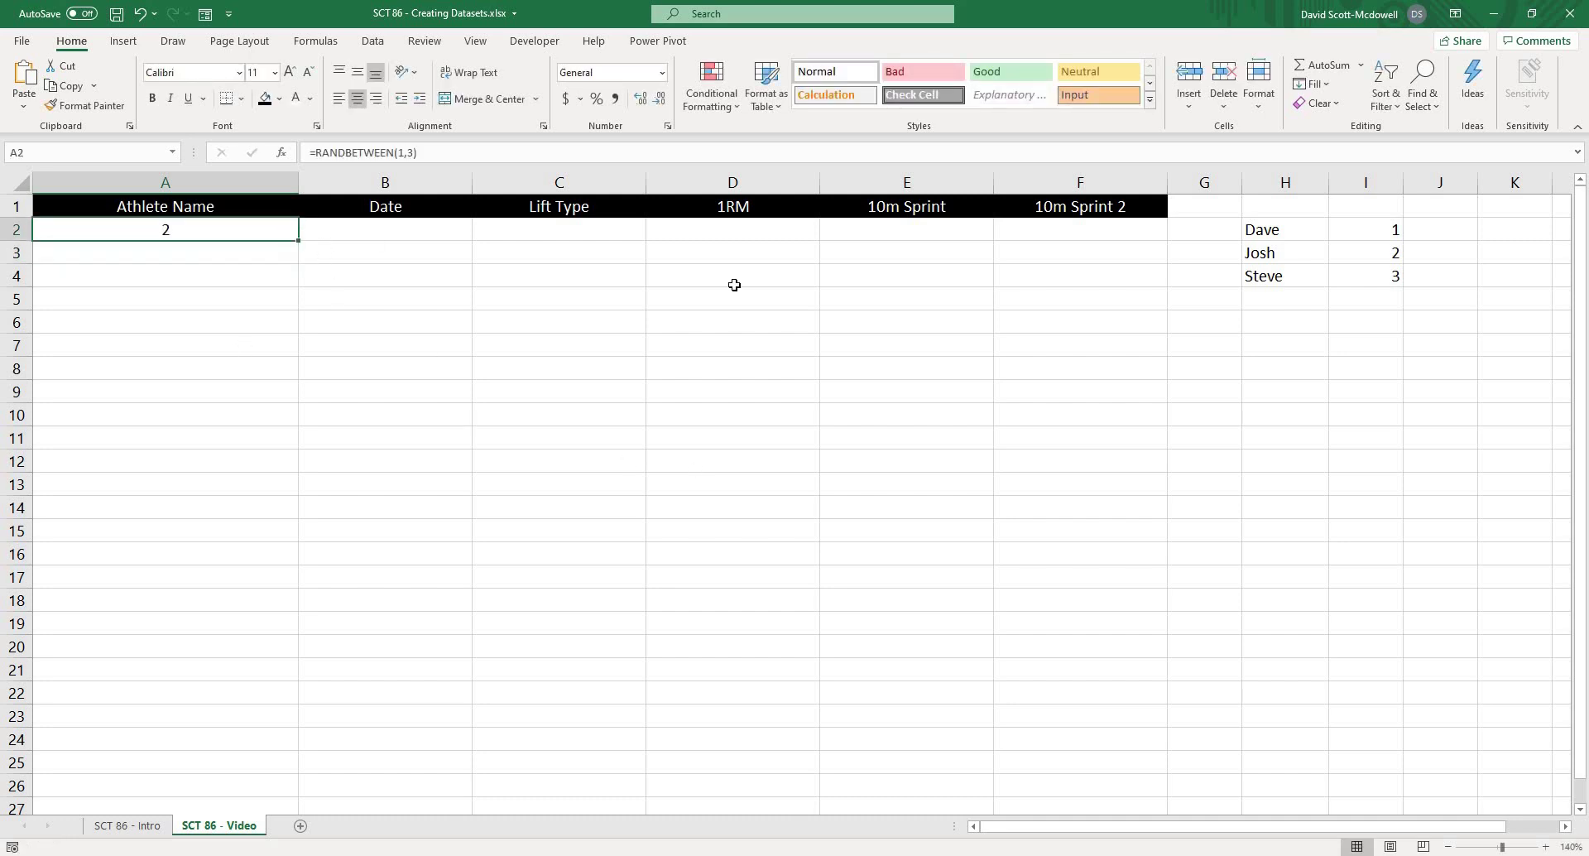
pyautogui.click(1420, 456)
pyautogui.click(1282, 252)
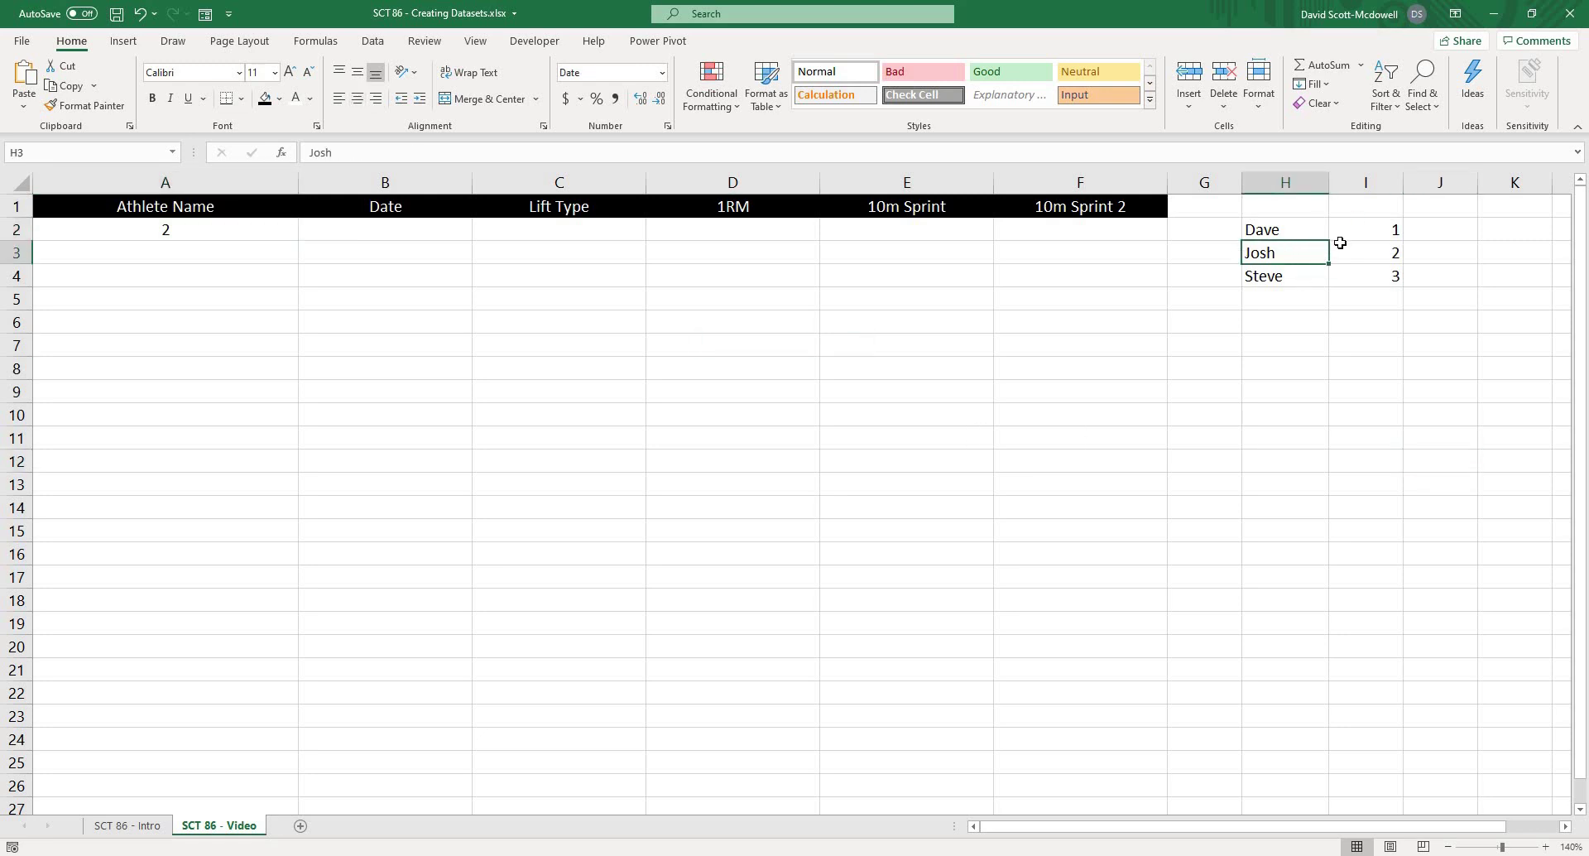
# - Apply All Borders to the table range A1:F15
pyautogui.click(207, 236)
pyautogui.moveTo(62, 208); pyautogui.dragTo(1068, 533)
pyautogui.click(241, 99)
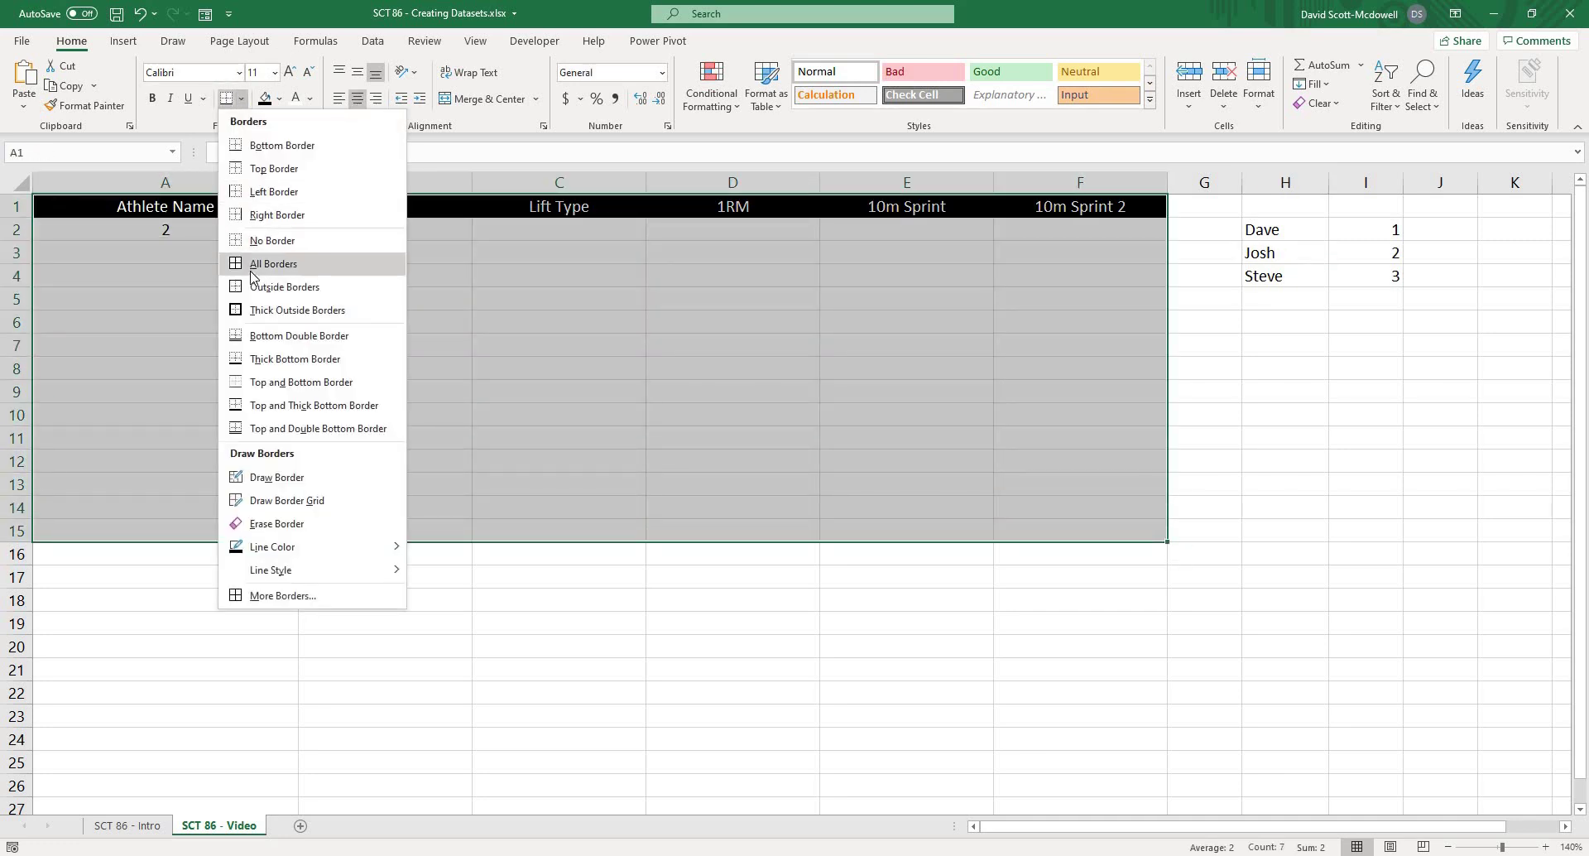
pyautogui.click(256, 264)
# - Fill the RANDBETWEEN(1,3) formula from A2 down to A15 and check the results
pyautogui.click(232, 235)
pyautogui.moveTo(298, 240); pyautogui.dragTo(326, 534)
pyautogui.click(364, 597)
pyautogui.click(189, 234)
pyautogui.click(186, 253)
pyautogui.click(186, 275)
pyautogui.click(201, 558)
pyautogui.click(191, 227)
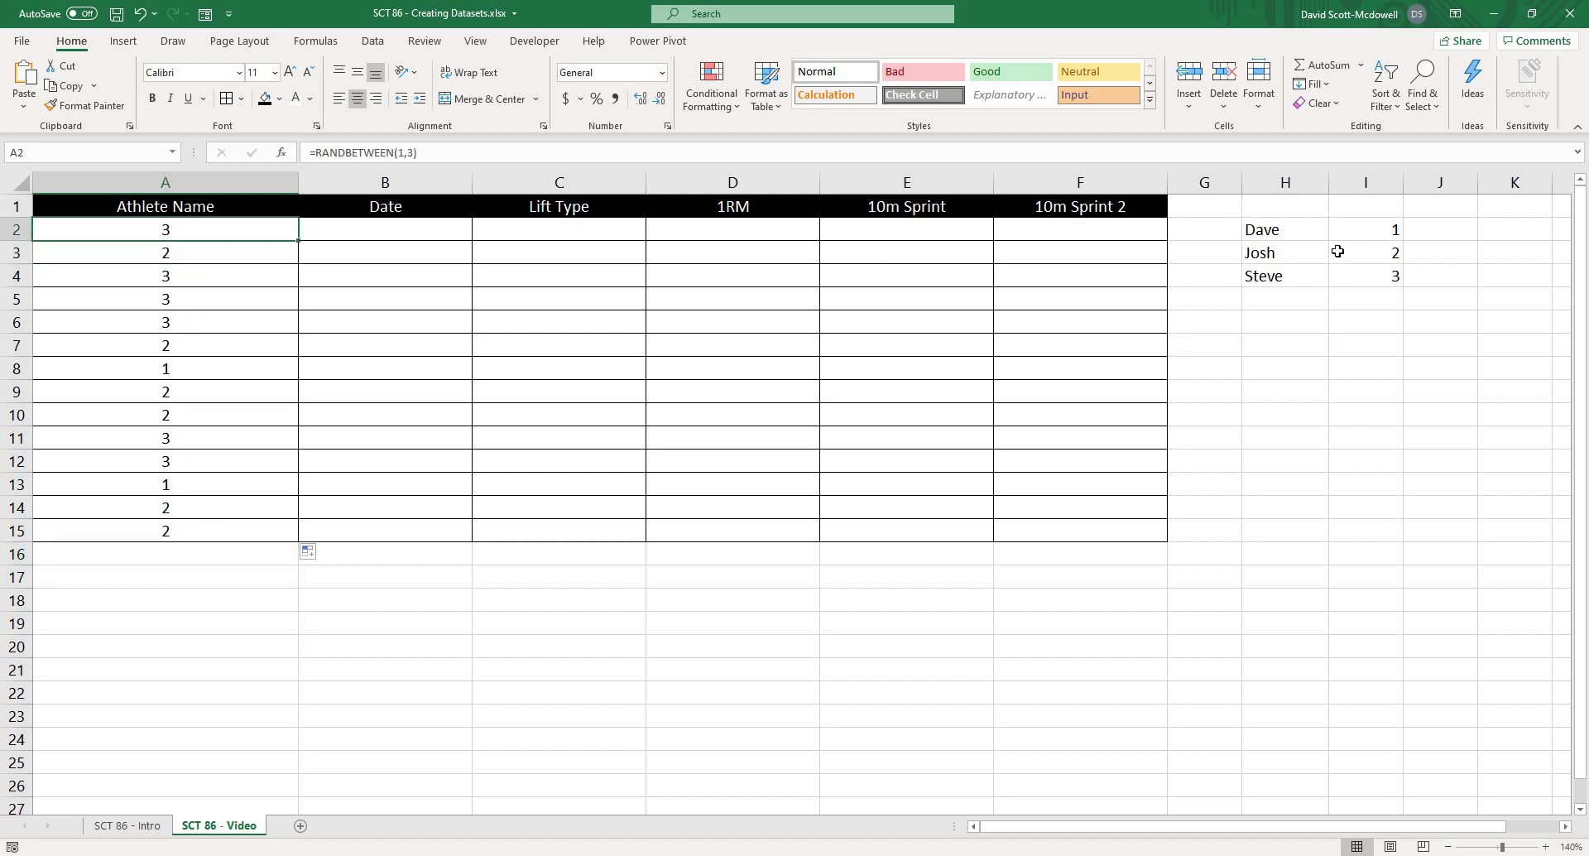
pyautogui.click(1259, 222)
pyautogui.click(1302, 313)
pyautogui.moveTo(1267, 231); pyautogui.dragTo(1274, 278)
pyautogui.click(1291, 330)
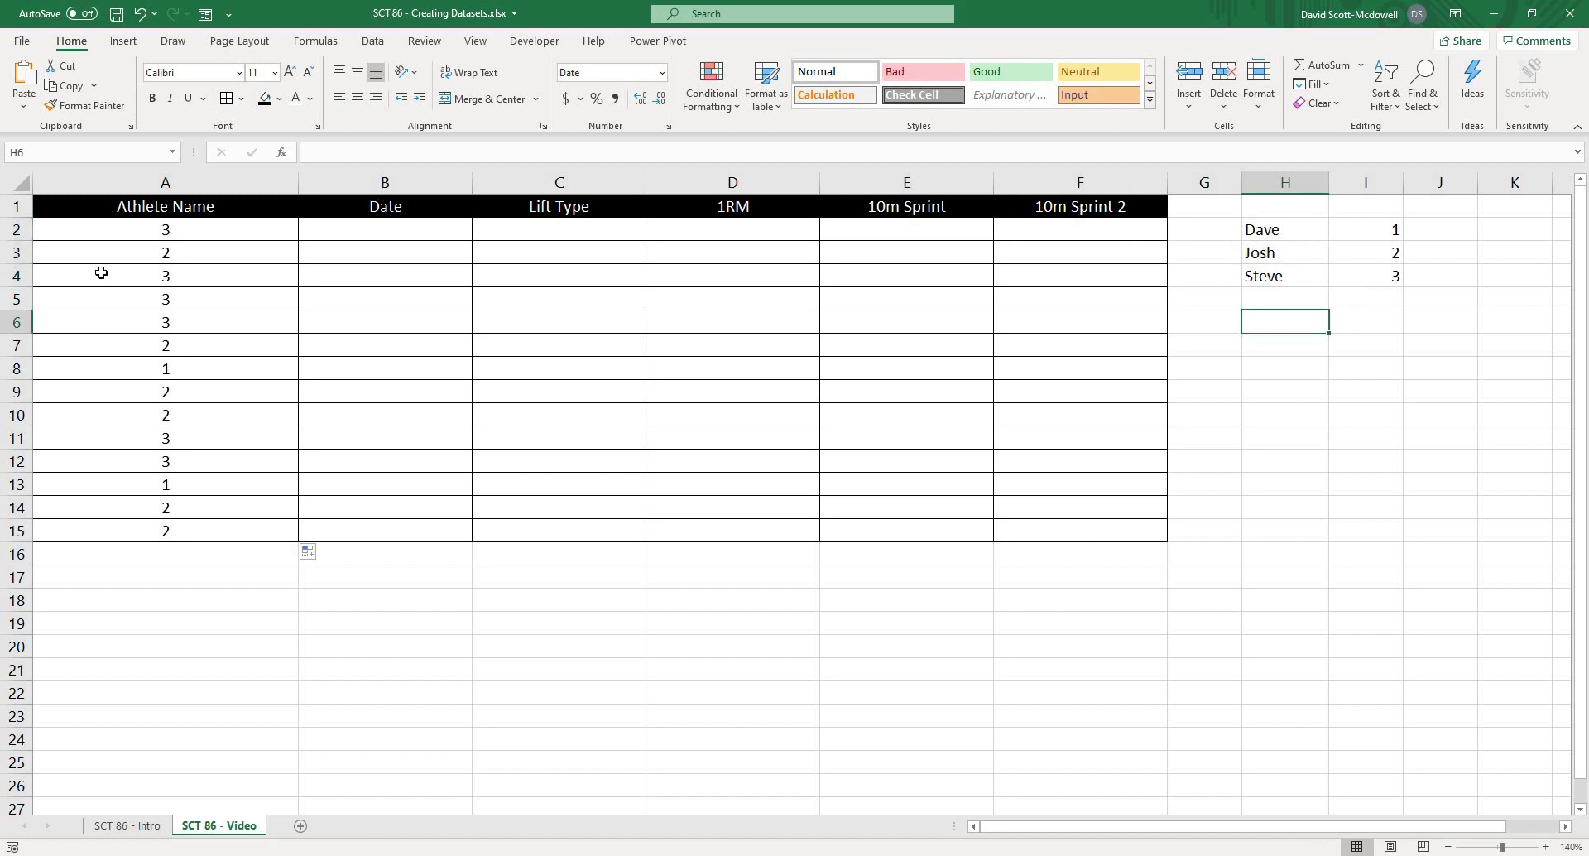
# - Edit A2 to =CHOOSE(RANDBETWEEN(1,3),"Dave","Josh","Steve"), which now shows Steve
pyautogui.click(161, 231)
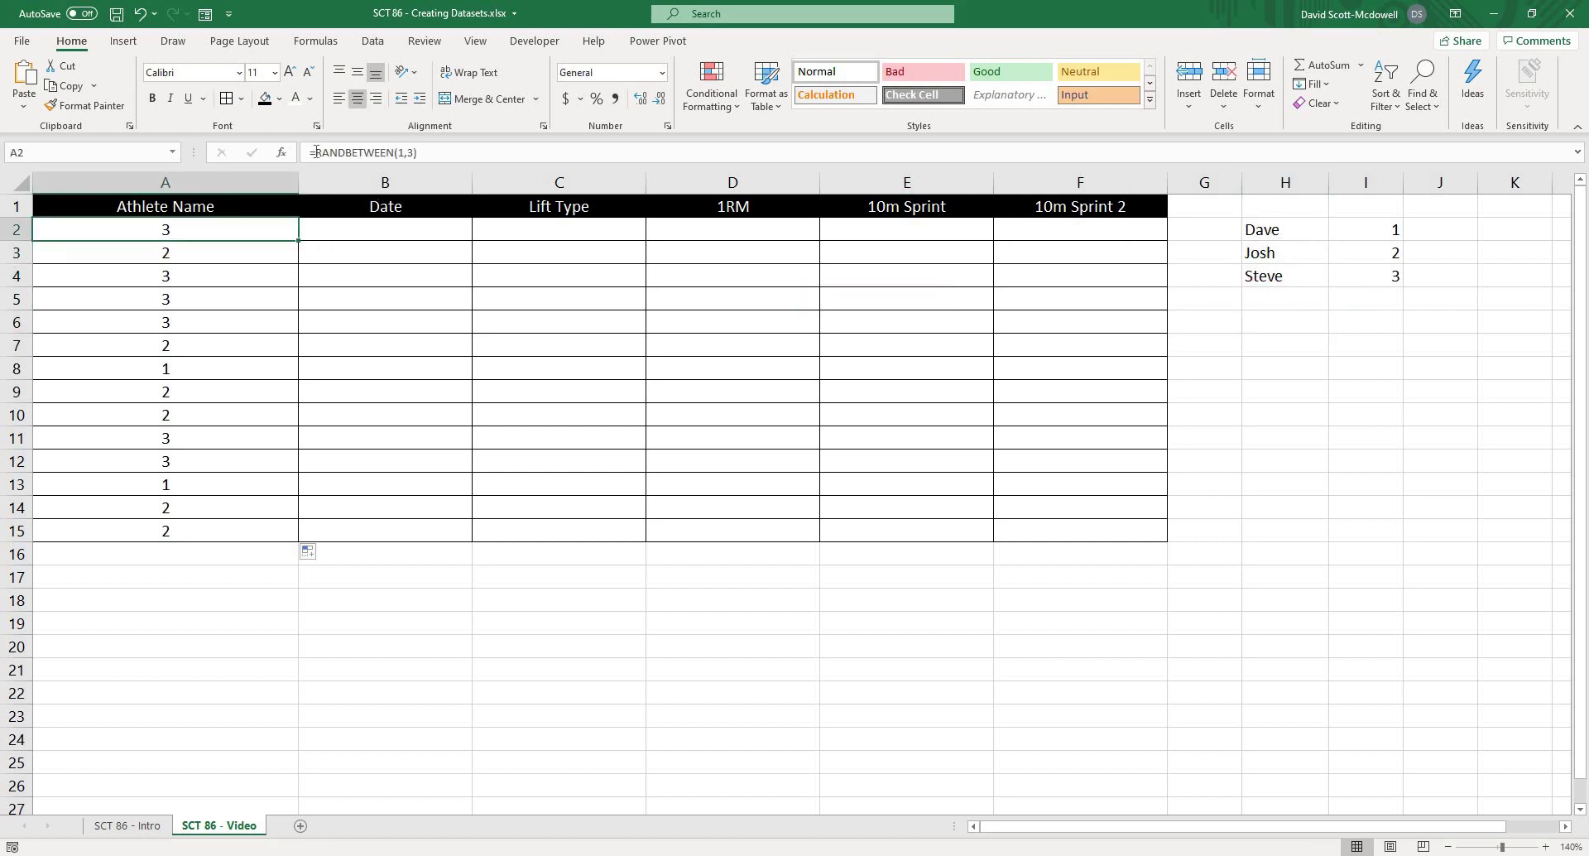
pyautogui.press('F2')
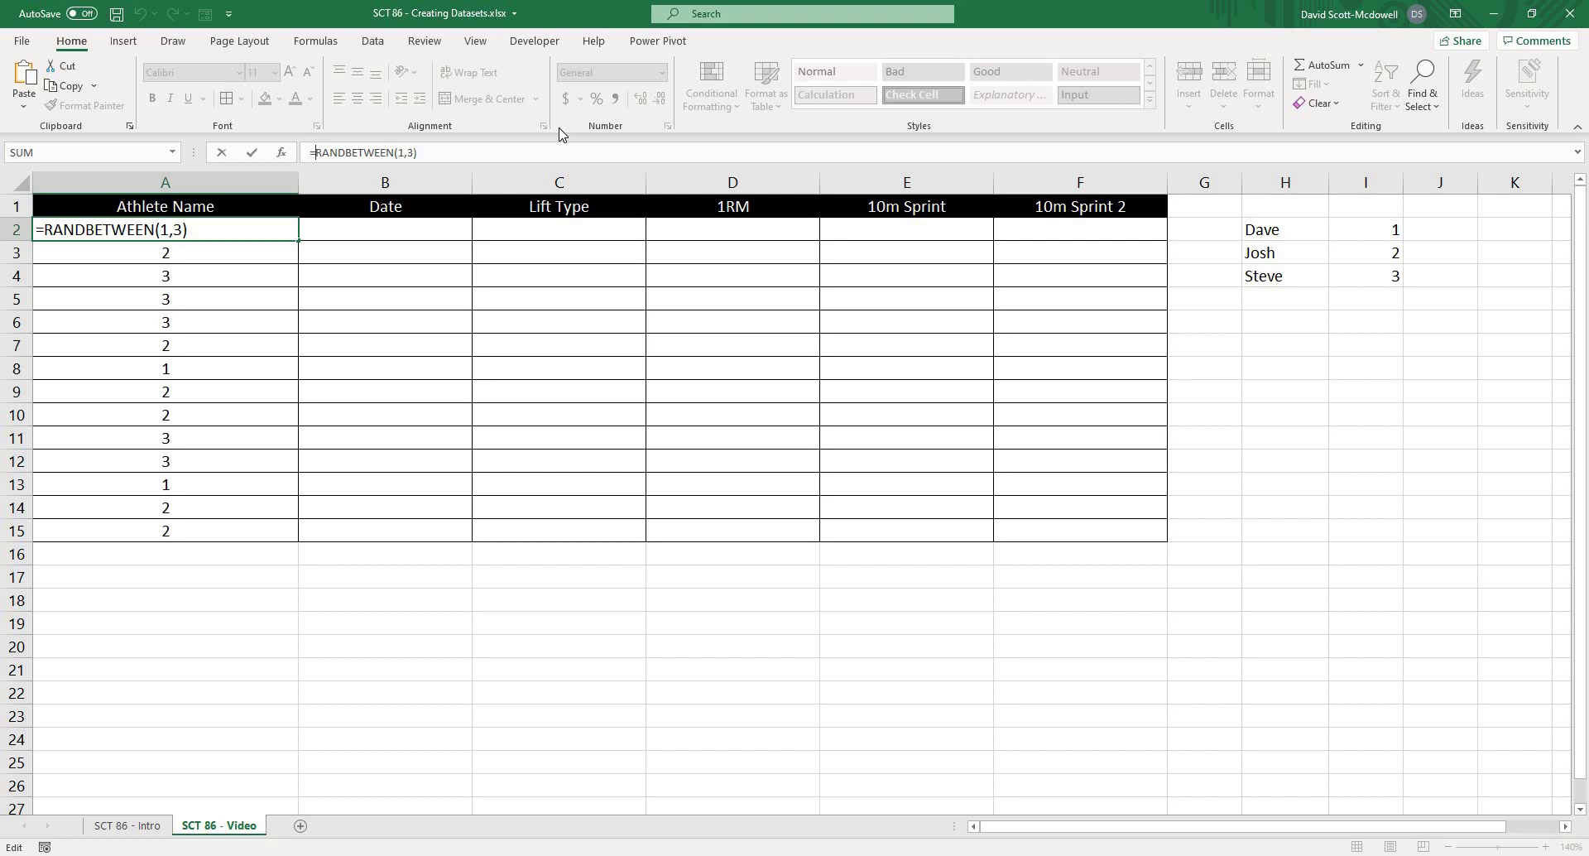
pyautogui.write('choose')
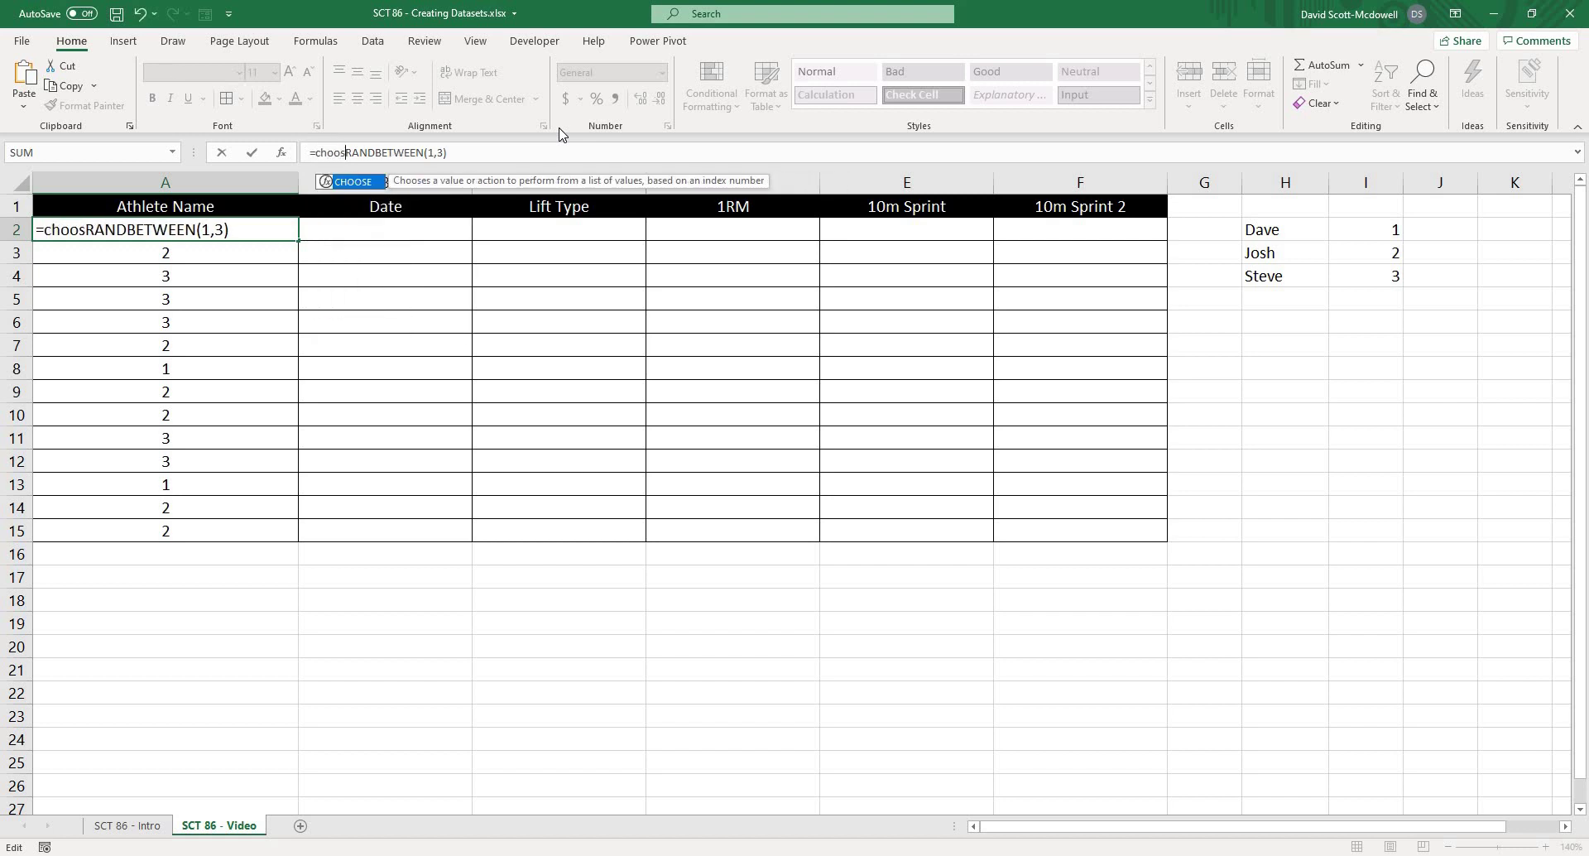
pyautogui.write('(')
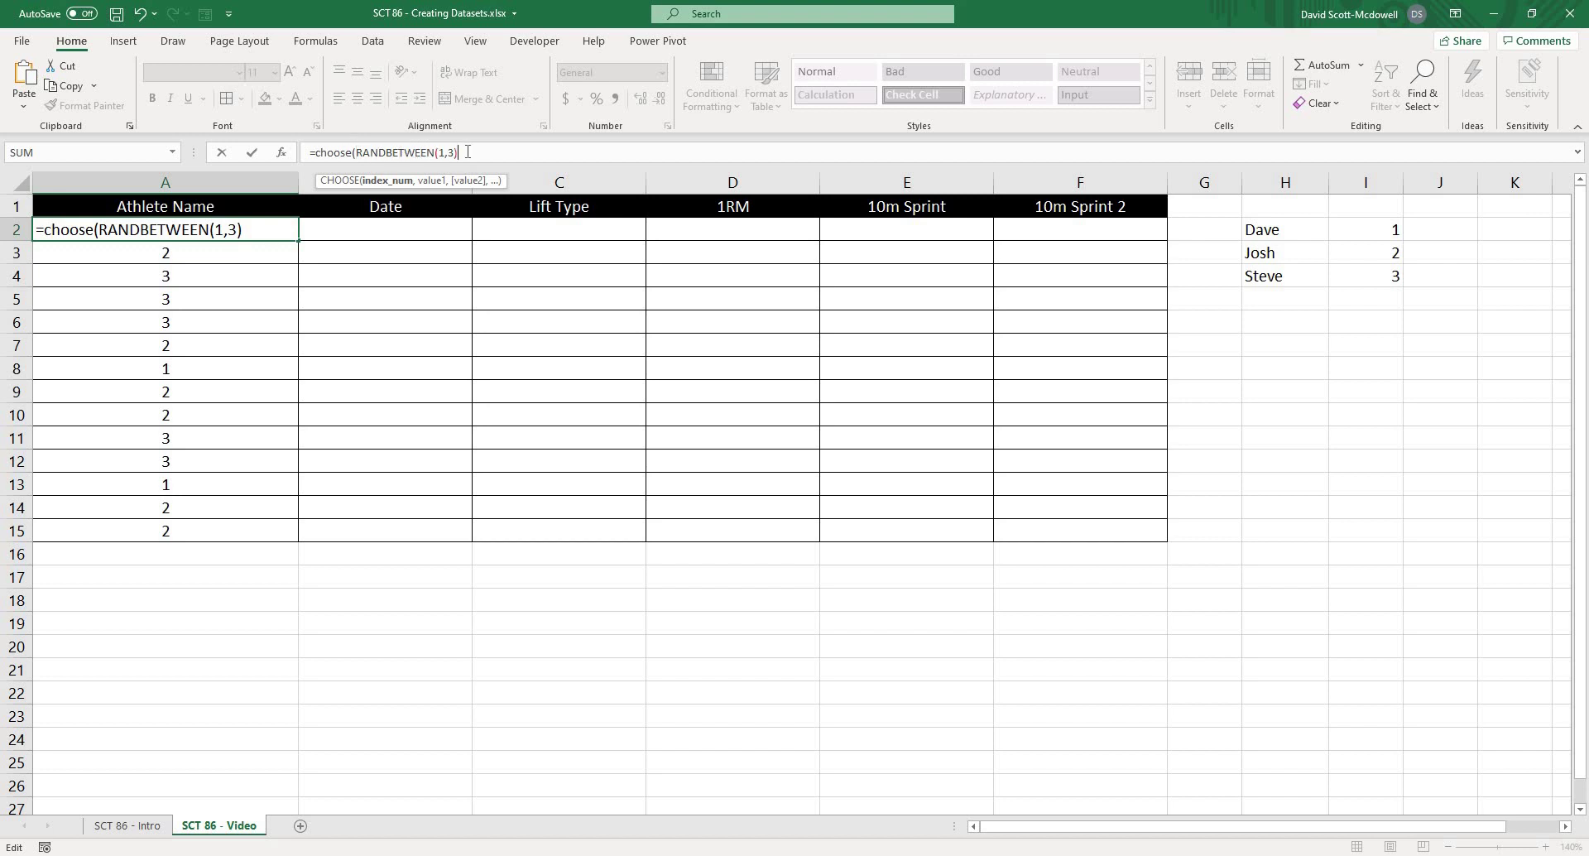
pyautogui.write(', "Dave"')
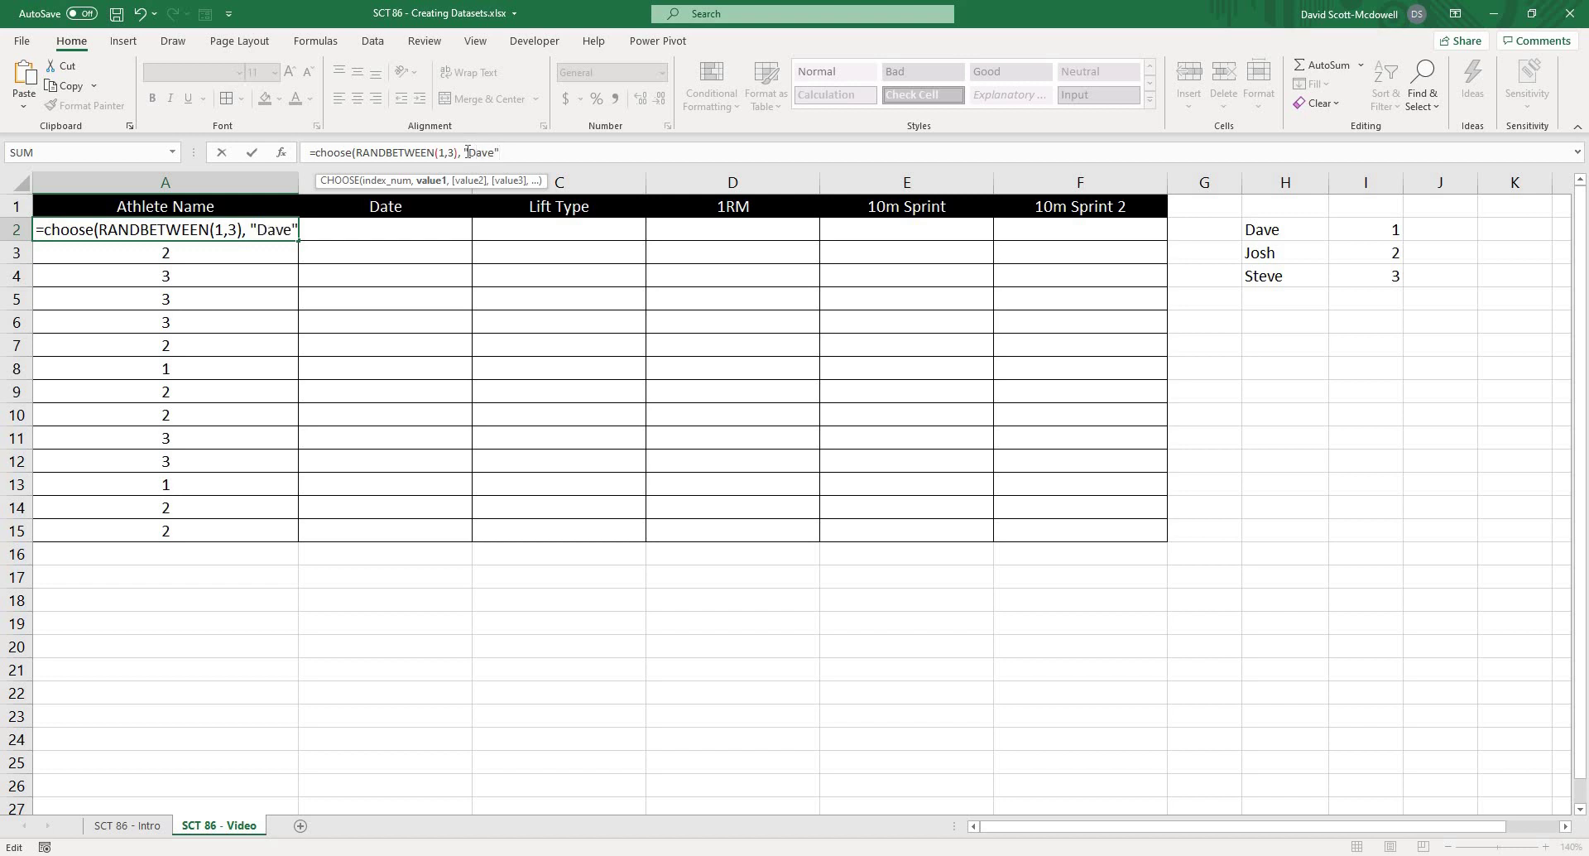
pyautogui.write(', "Josh')
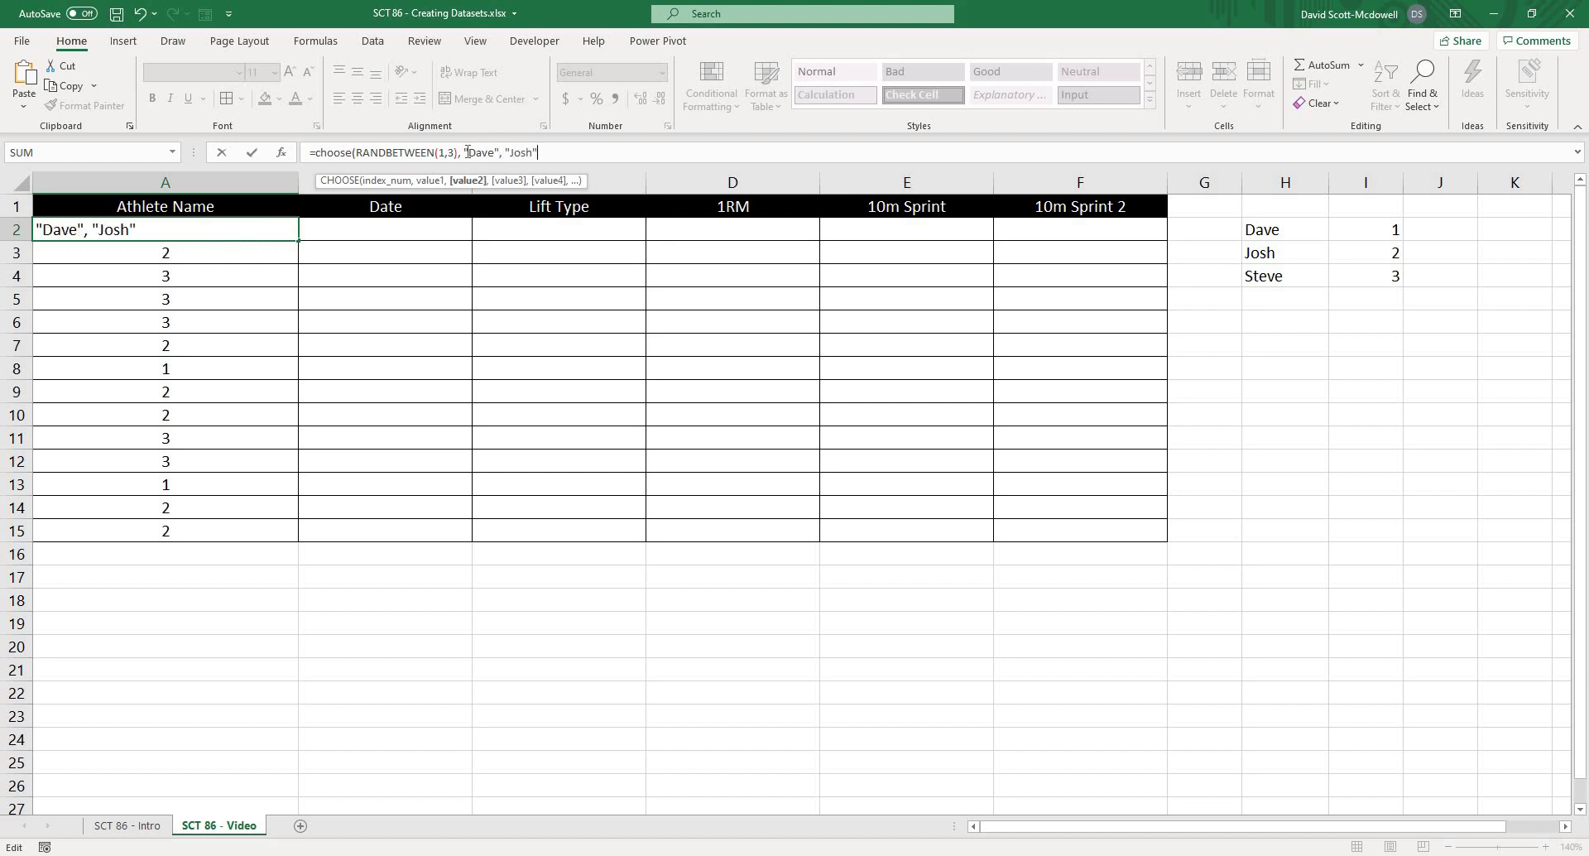
pyautogui.write('", n')
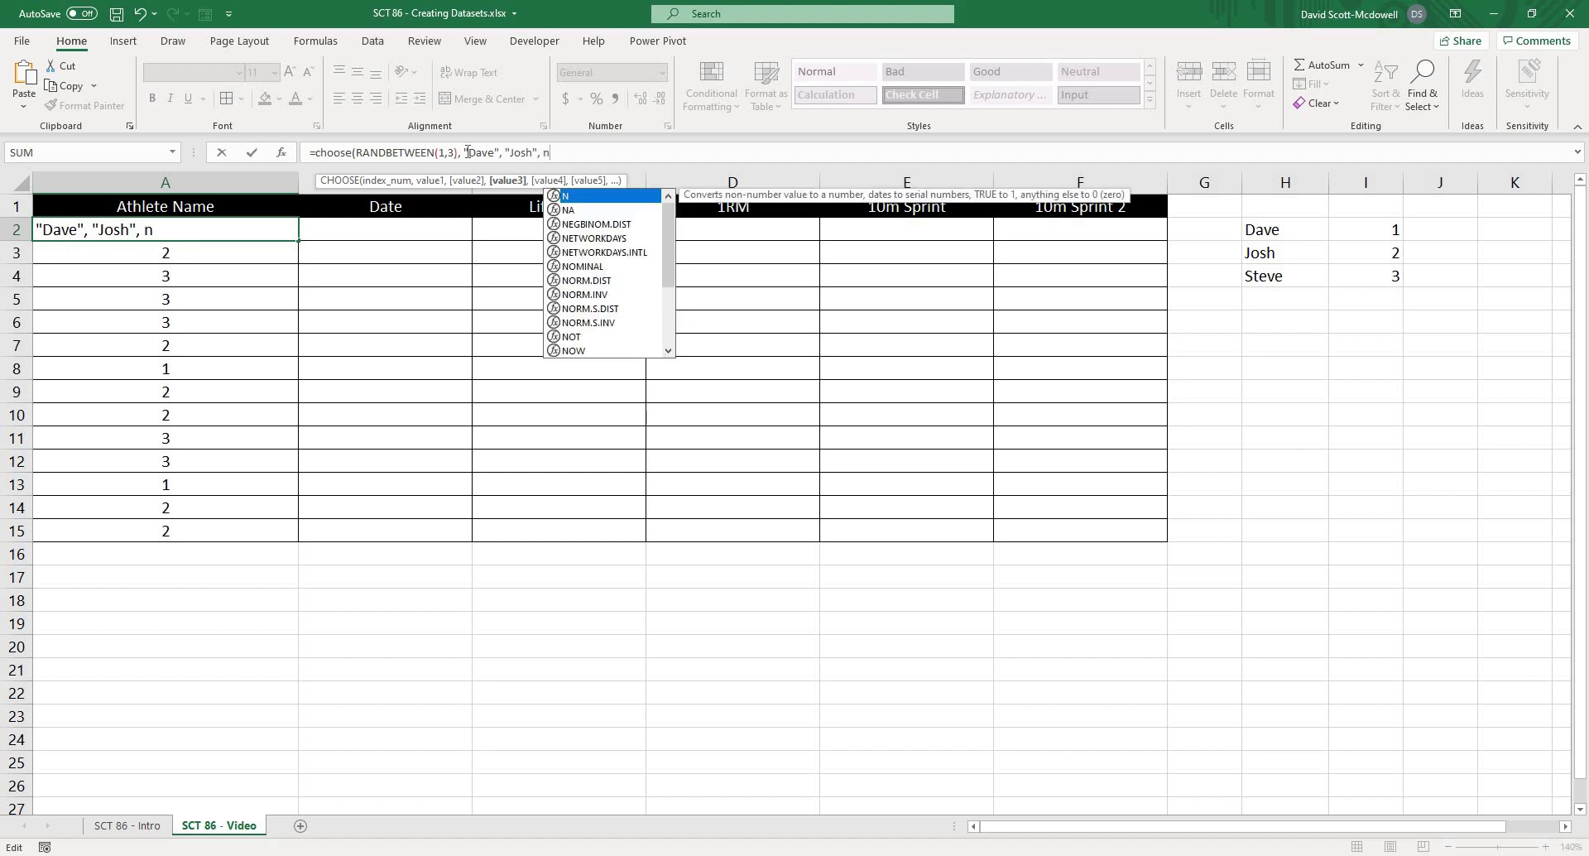
pyautogui.press('BackSpace')
pyautogui.write('"Steve')
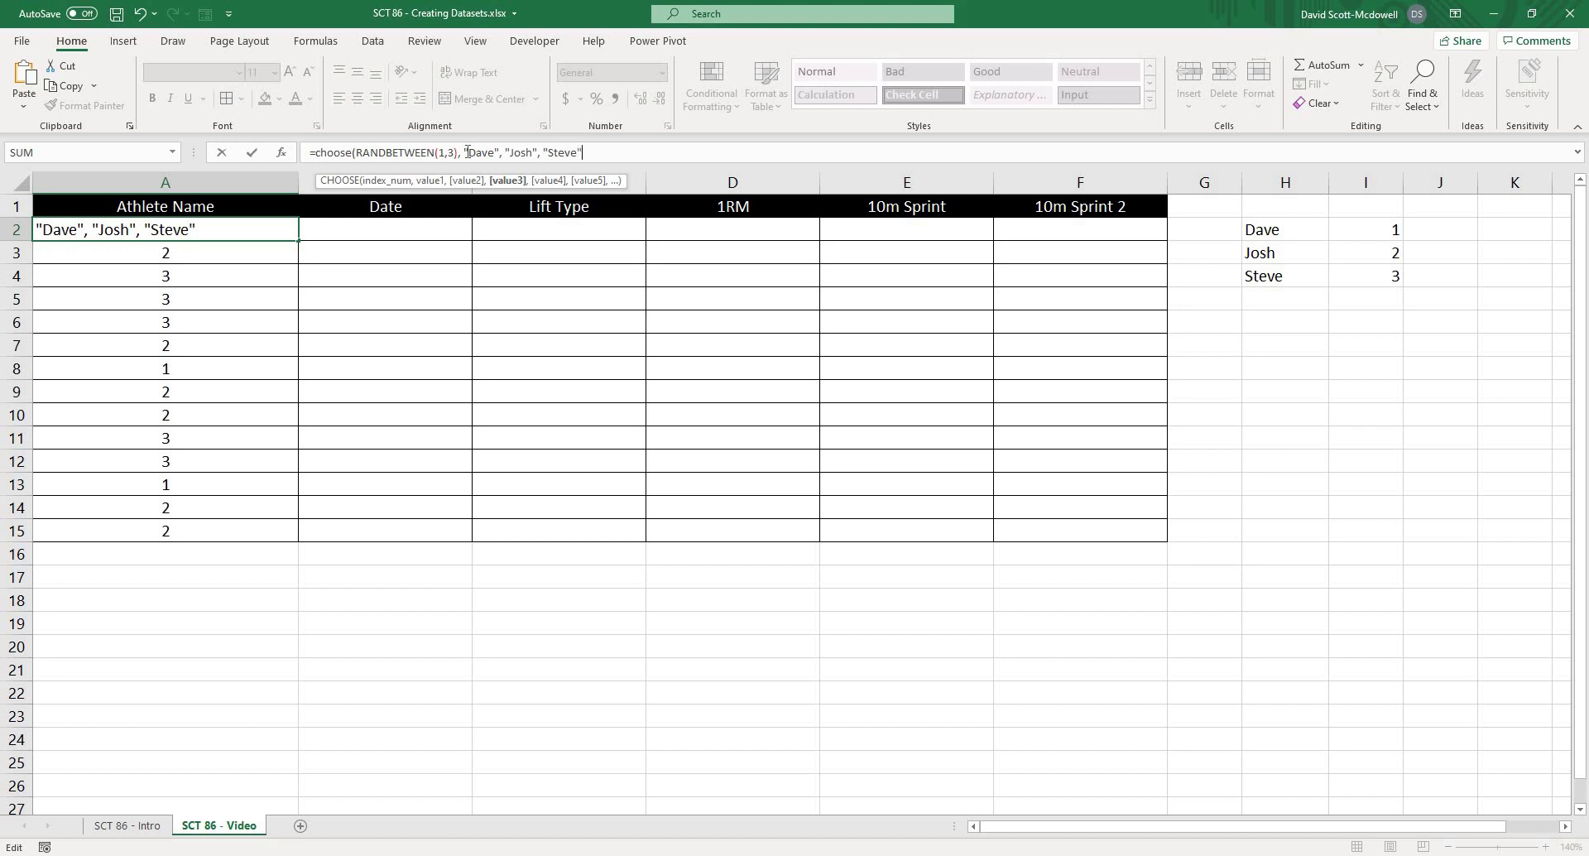
pyautogui.write('")')
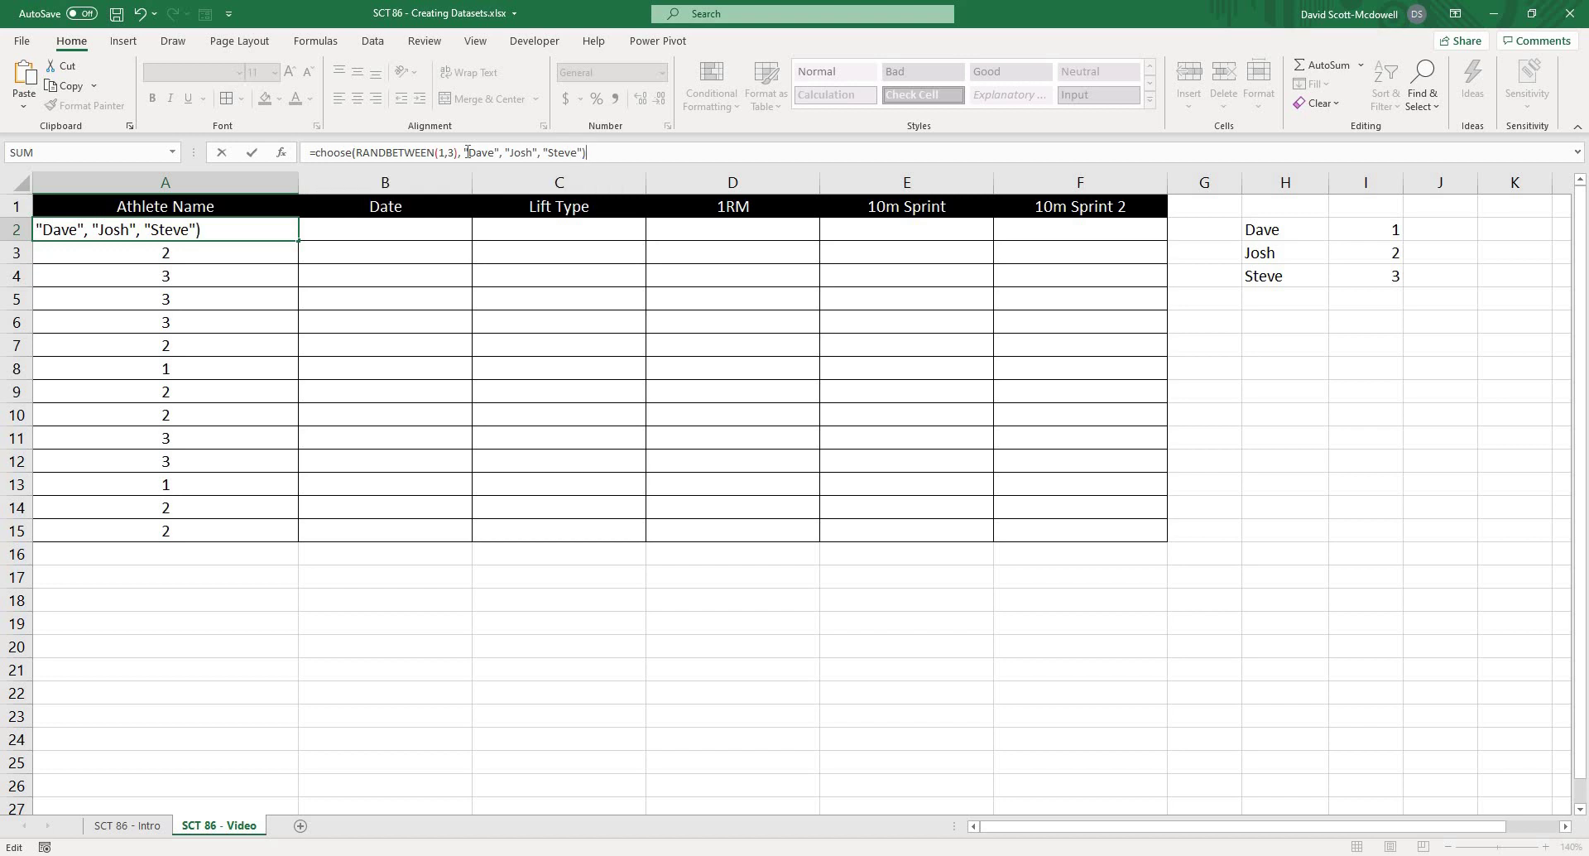
pyautogui.press('Return')
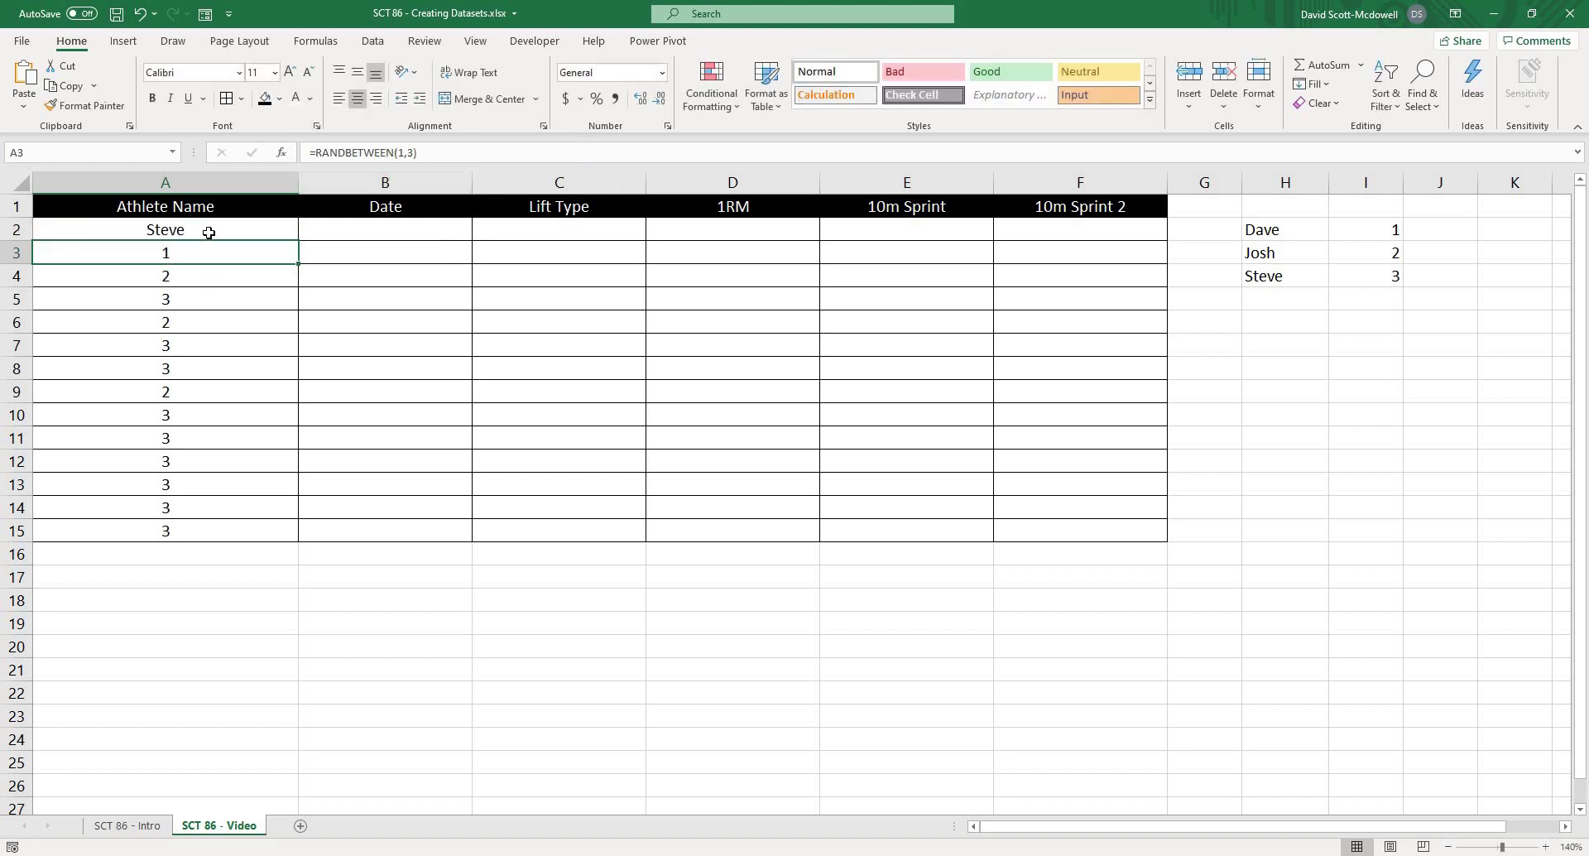
# - Copy A2's CHOOSE formula down to A15 and check the names in A3:A9
pyautogui.click(182, 229)
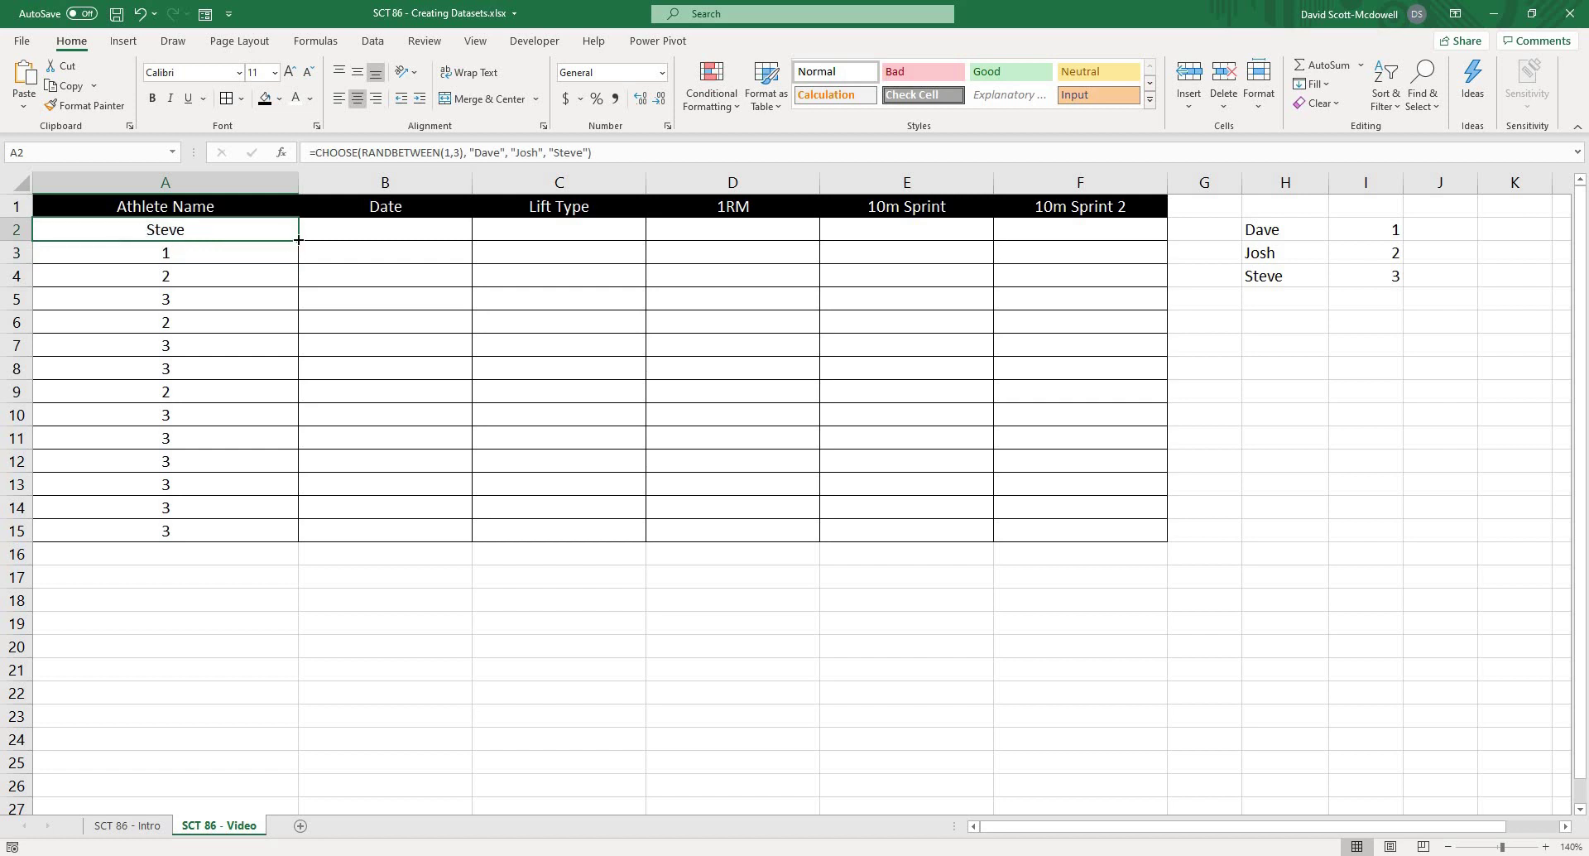
pyautogui.moveTo(298, 240); pyautogui.dragTo(271, 534)
pyautogui.click(460, 599)
pyautogui.click(191, 236)
pyautogui.click(198, 253)
pyautogui.click(196, 275)
pyautogui.click(186, 298)
pyautogui.click(180, 322)
pyautogui.click(178, 349)
pyautogui.click(195, 392)
pyautogui.click(189, 603)
# - Review the generated names, highlighting A2:A15
pyautogui.click(223, 236)
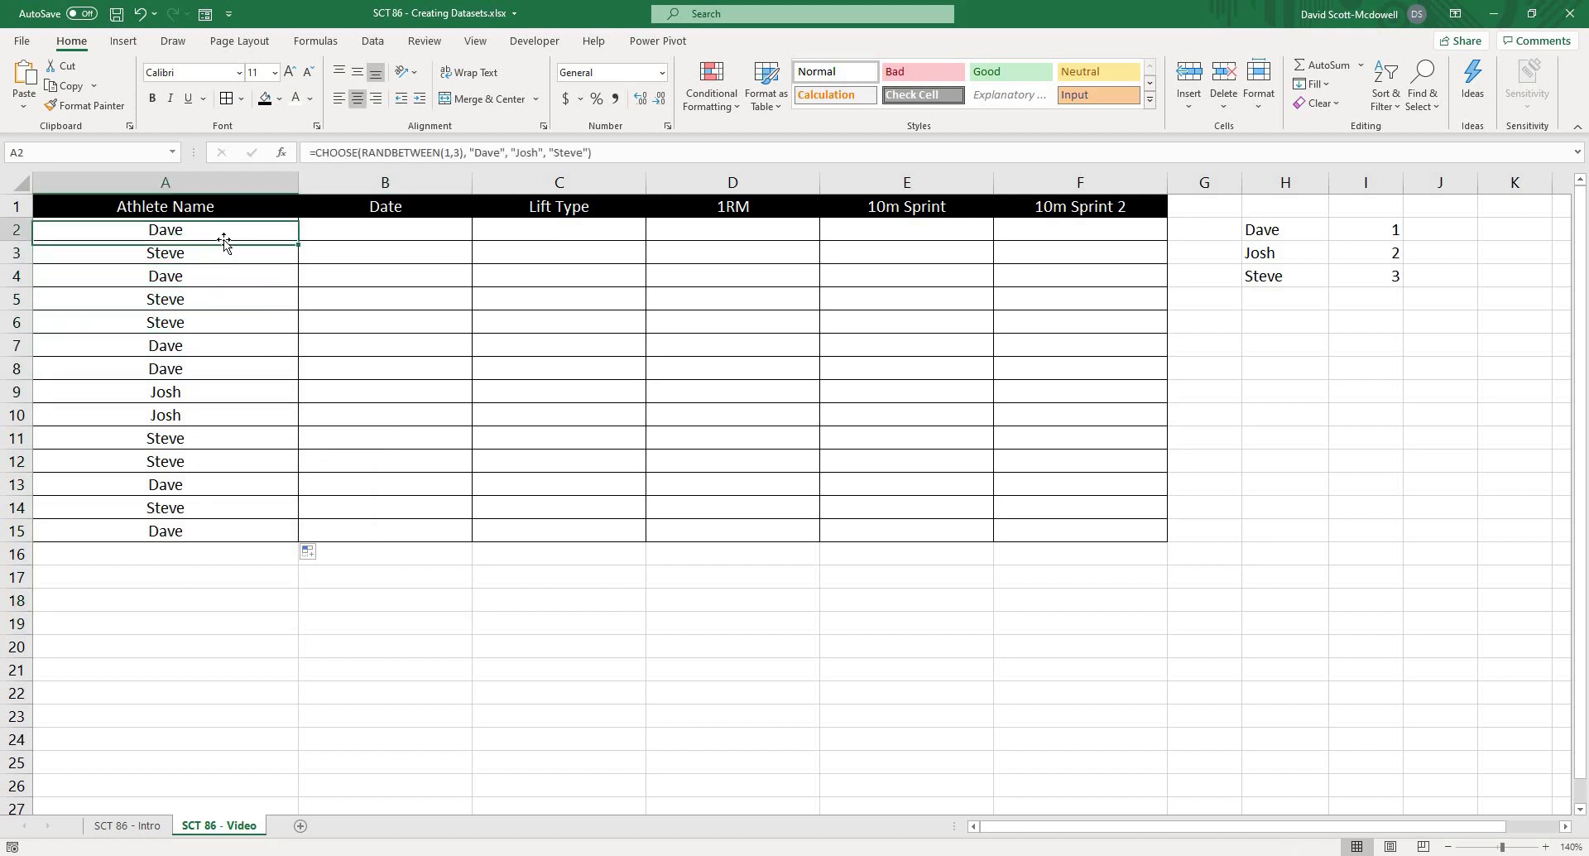
pyautogui.click(216, 571)
pyautogui.press('Return')
pyautogui.click(216, 571)
pyautogui.click(261, 507)
pyautogui.moveTo(208, 234); pyautogui.dragTo(169, 530)
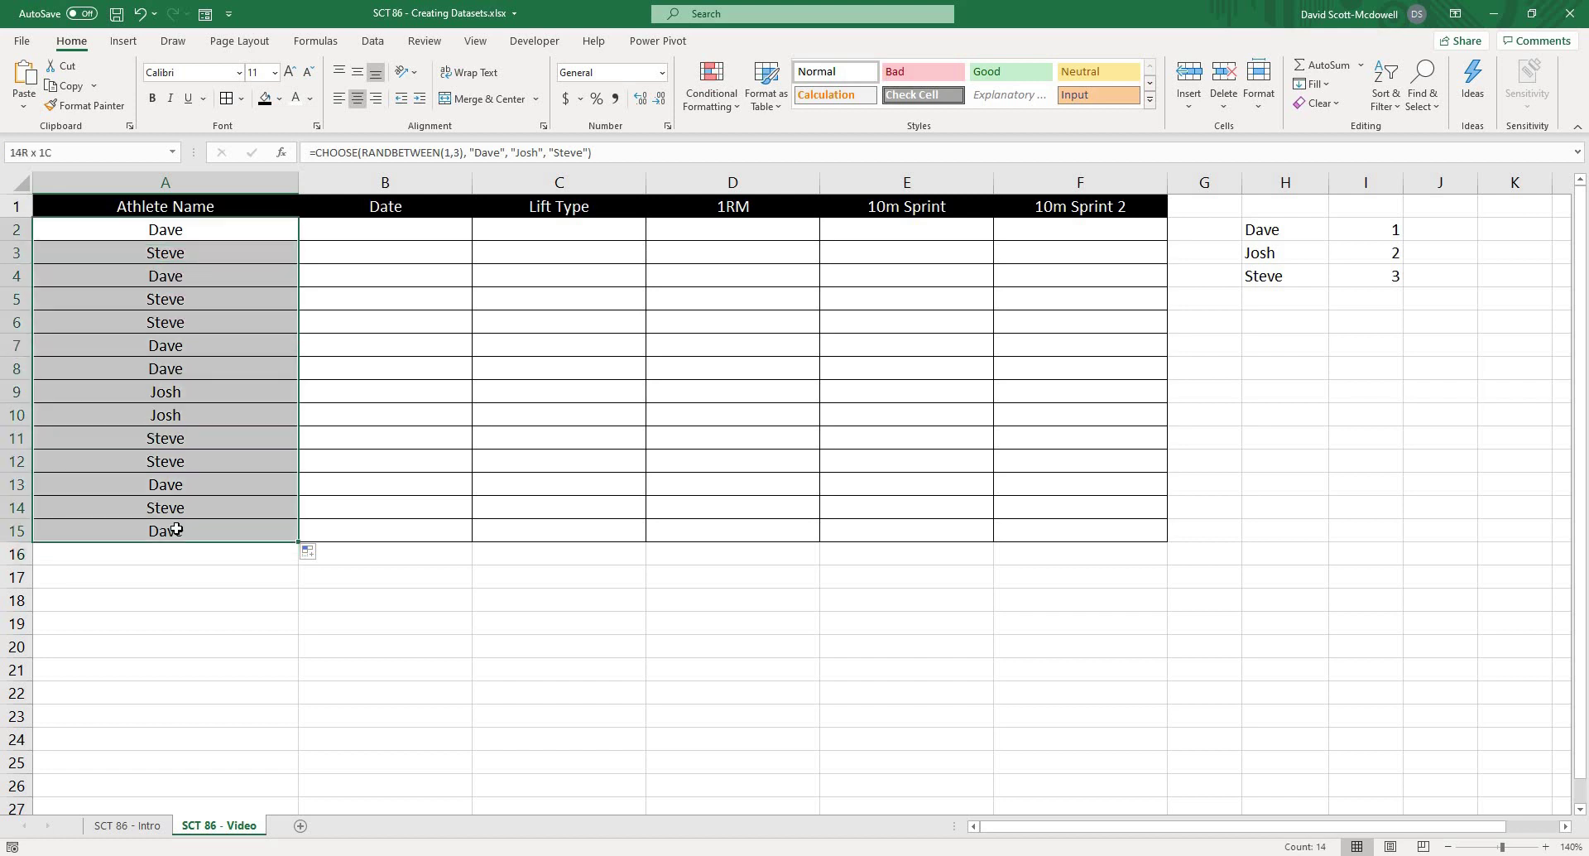
pyautogui.click(229, 626)
# - Type =RANDBETWEEN(DATE(2020,12,1), DATE(2020,12,30)) into B2 for a random December 2020 date
pyautogui.moveTo(179, 238); pyautogui.dragTo(202, 600)
pyautogui.click(566, 614)
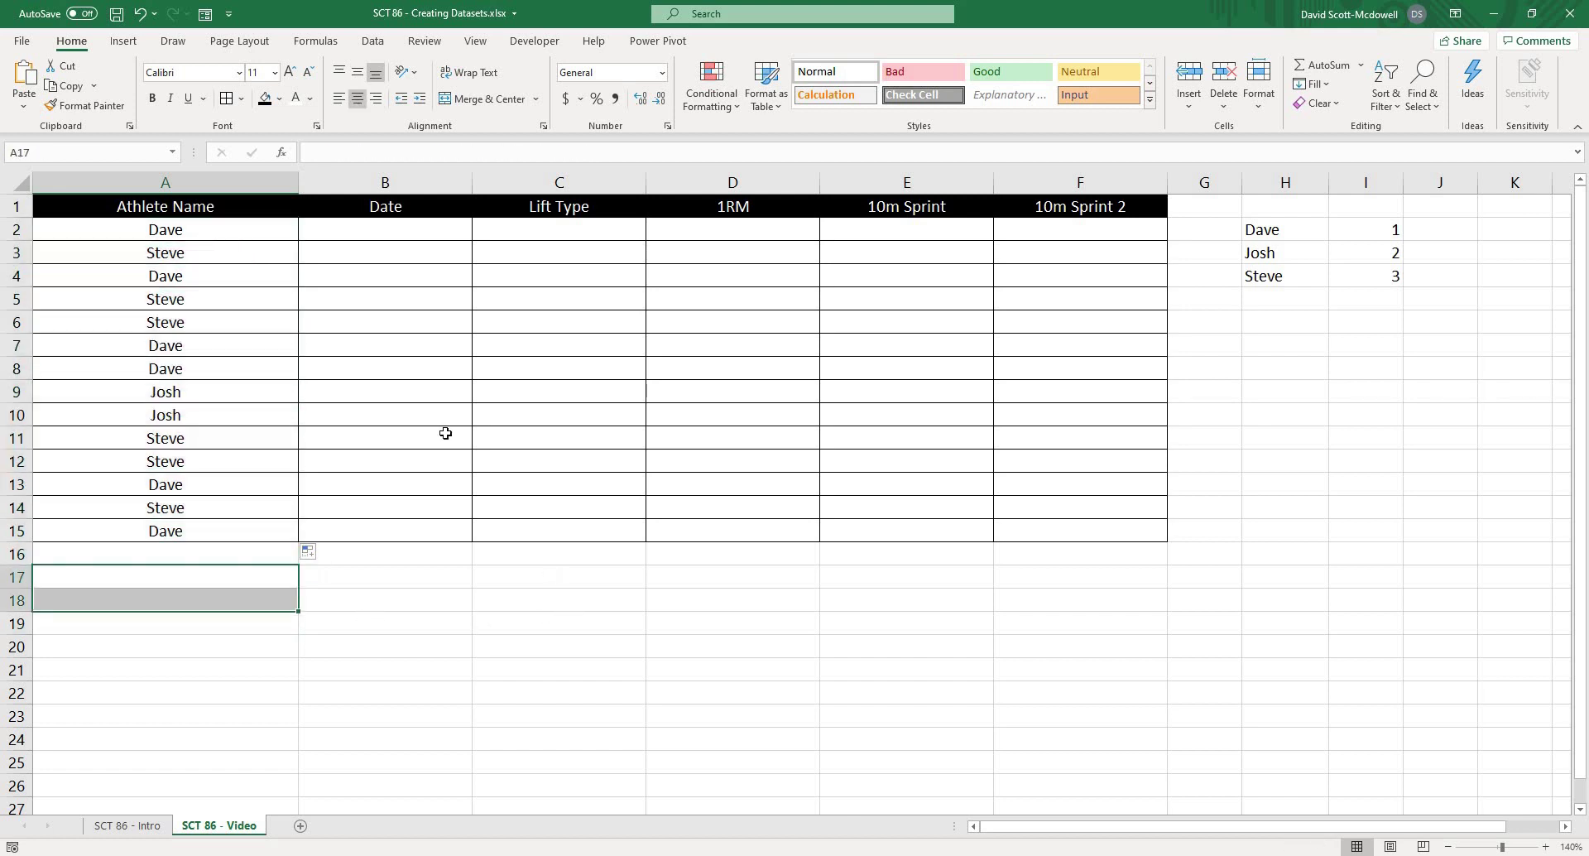
pyautogui.click(378, 226)
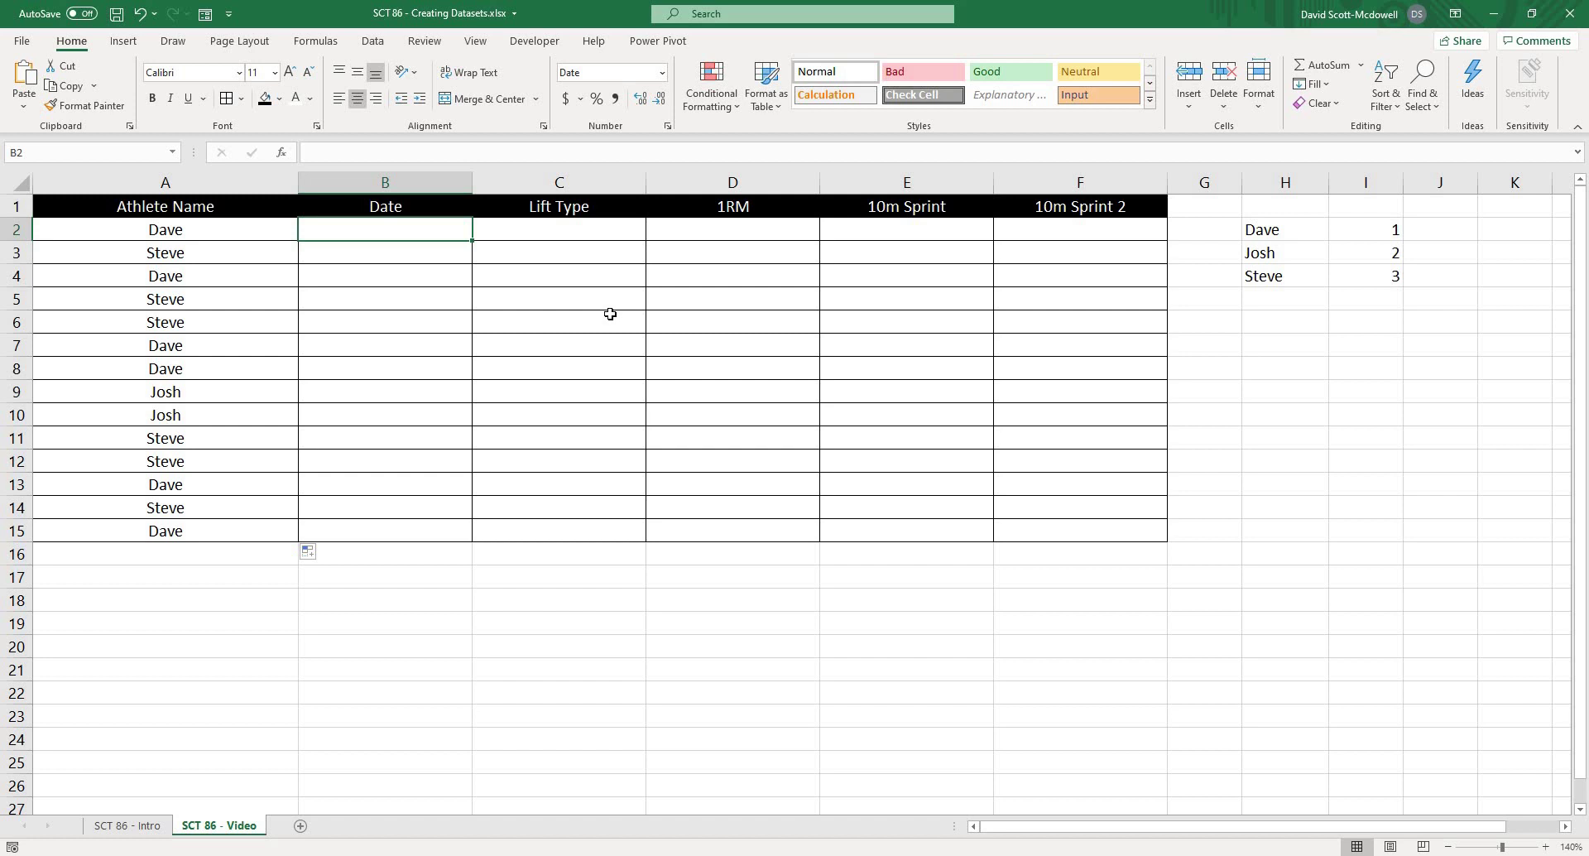
pyautogui.write('=ran')
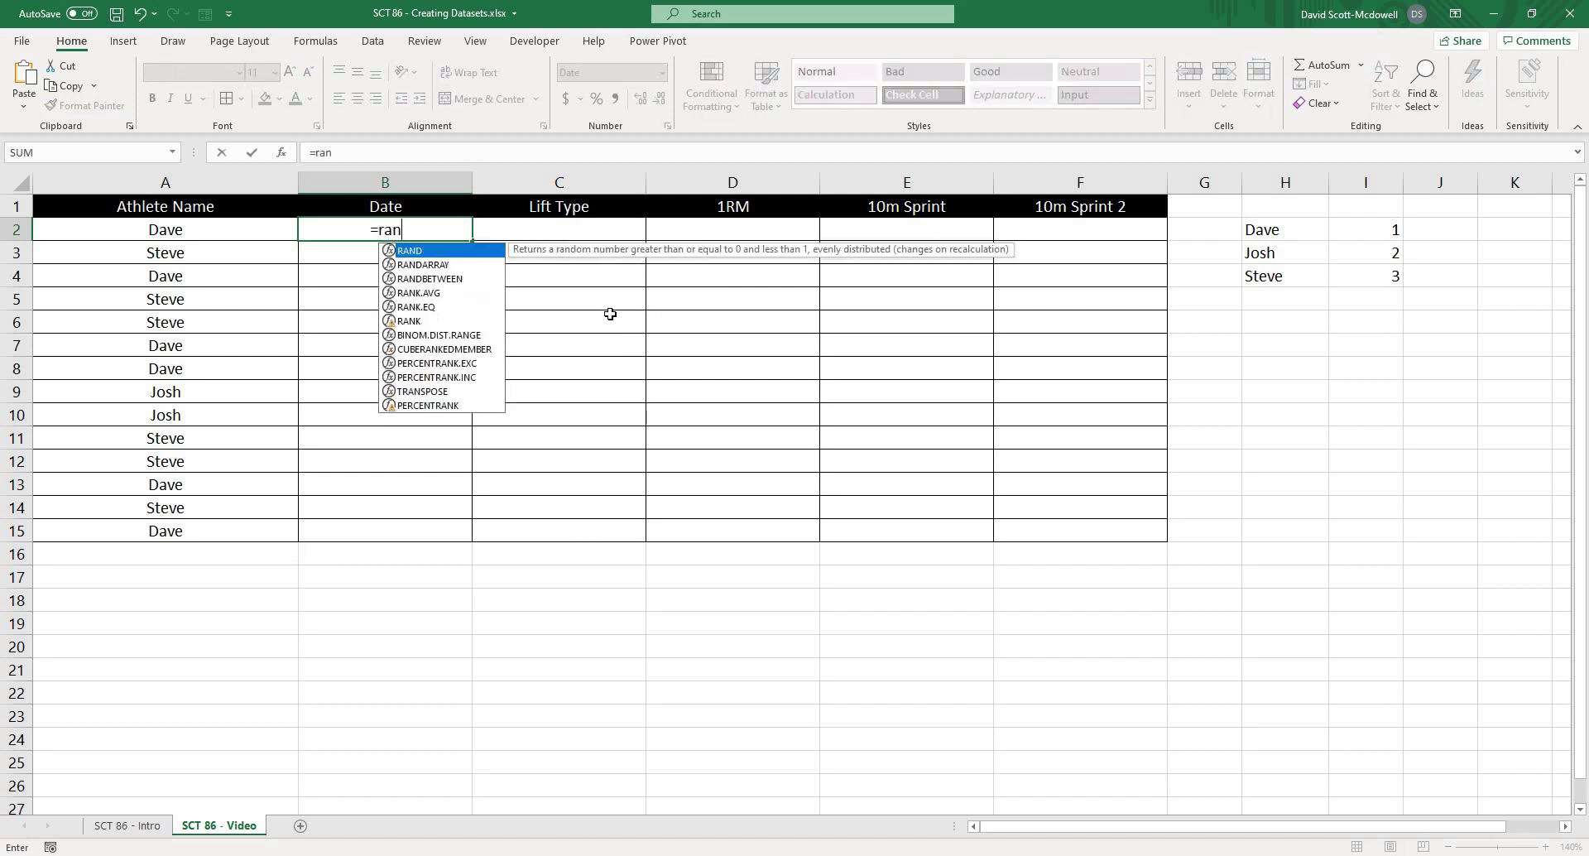
pyautogui.write('dbetween')
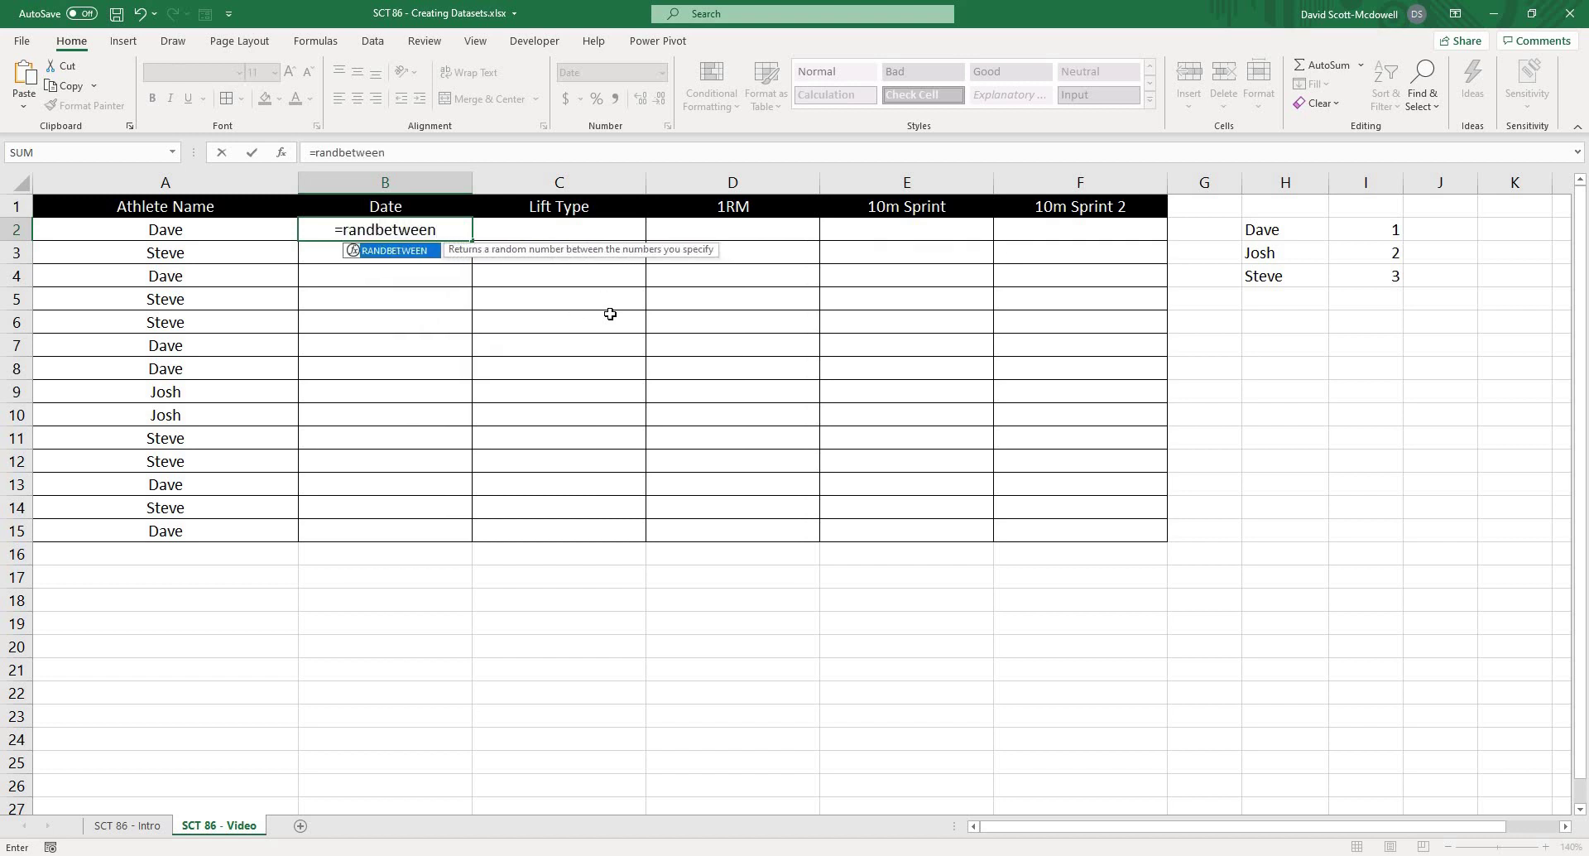
pyautogui.write('(')
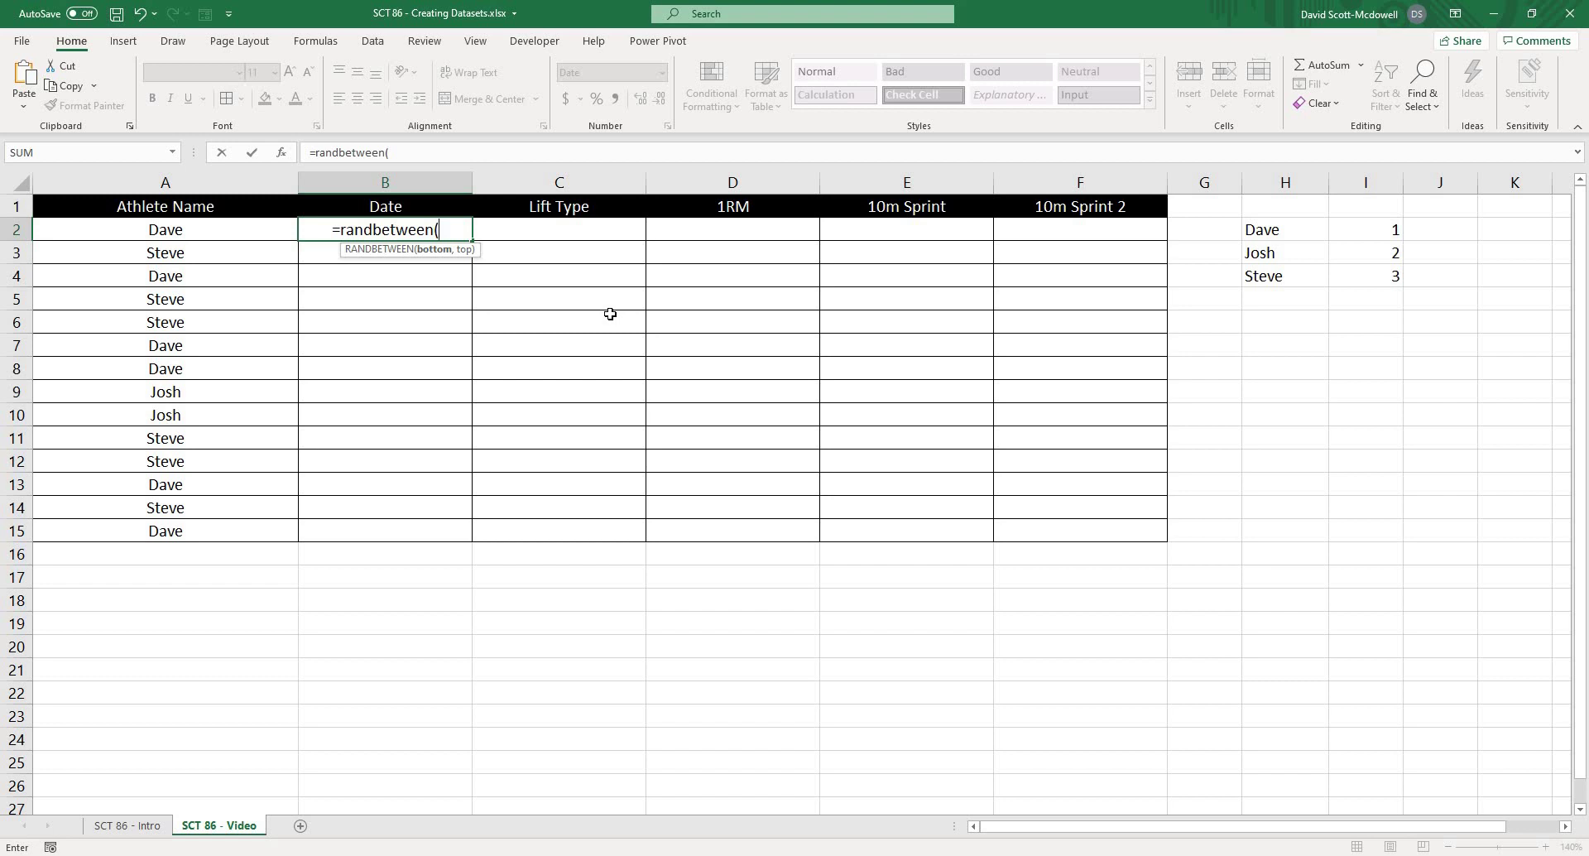
pyautogui.write('date')
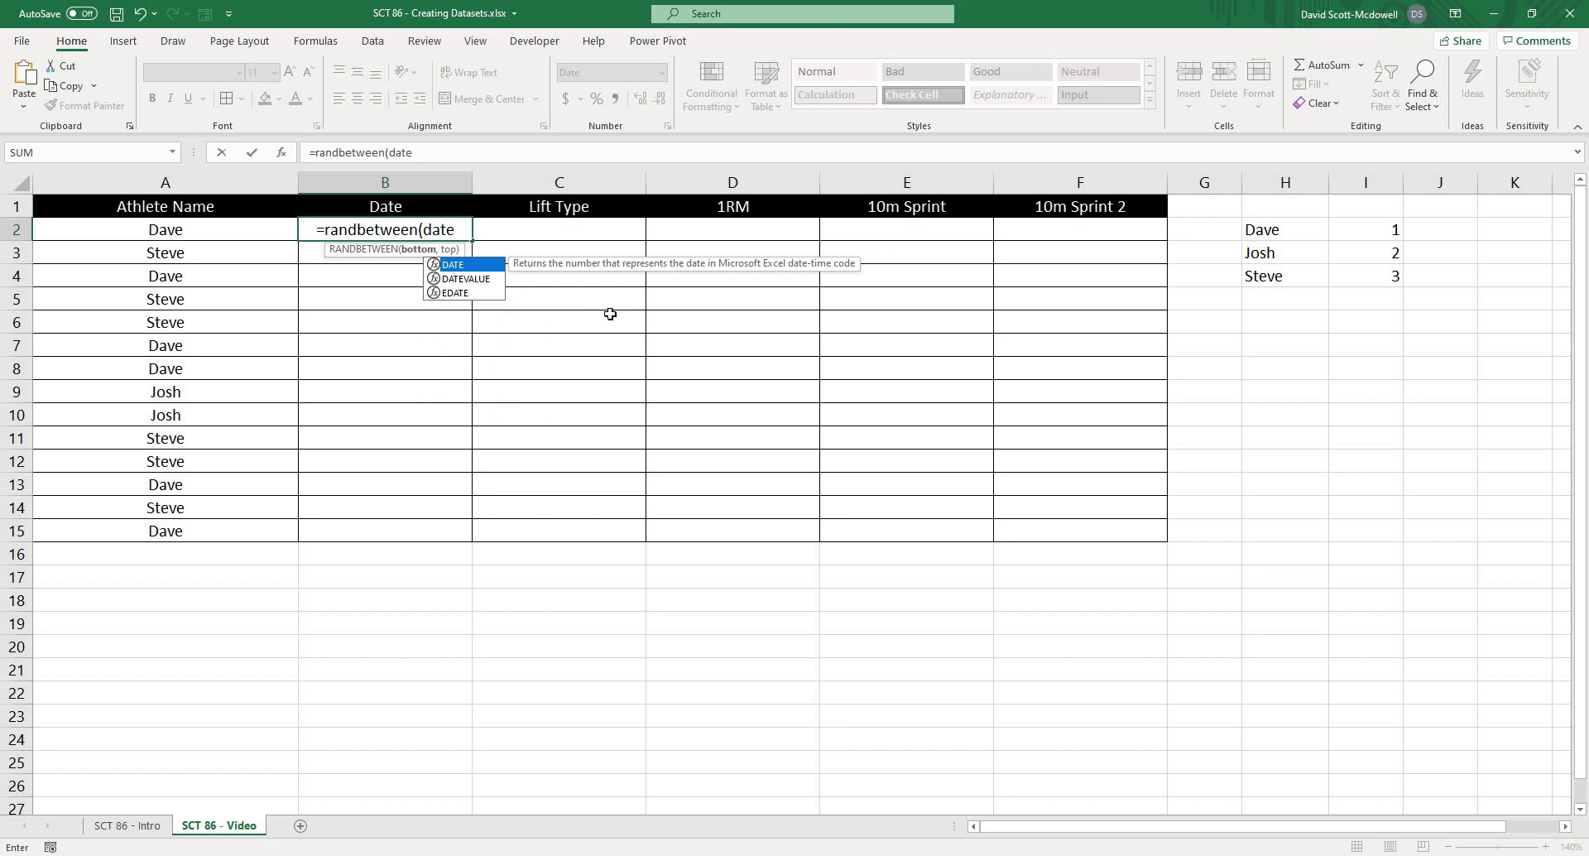
pyautogui.write('(')
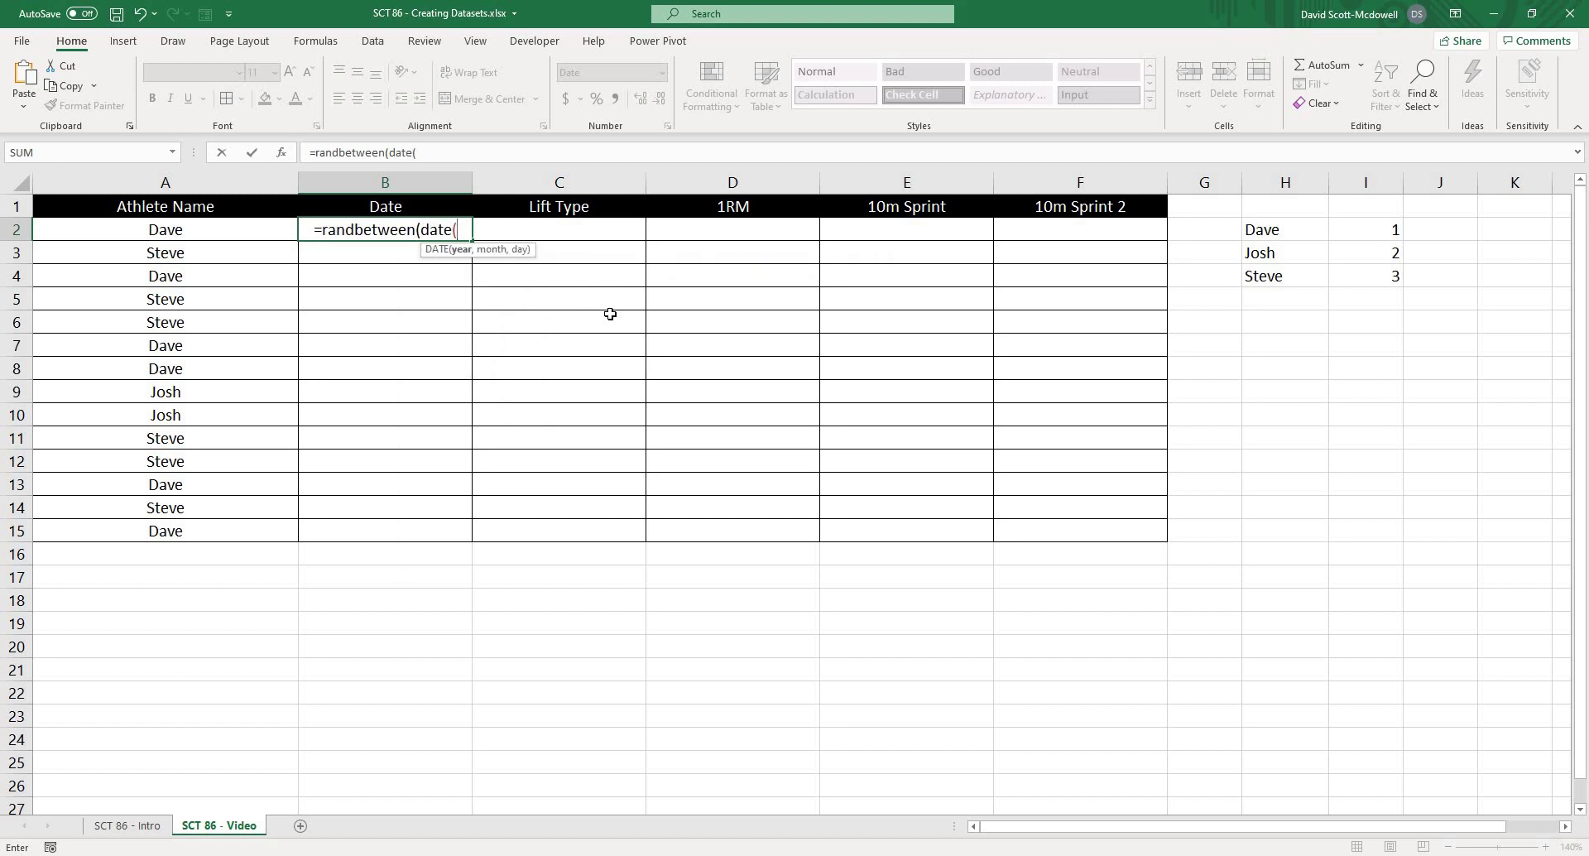
pyautogui.write('2020')
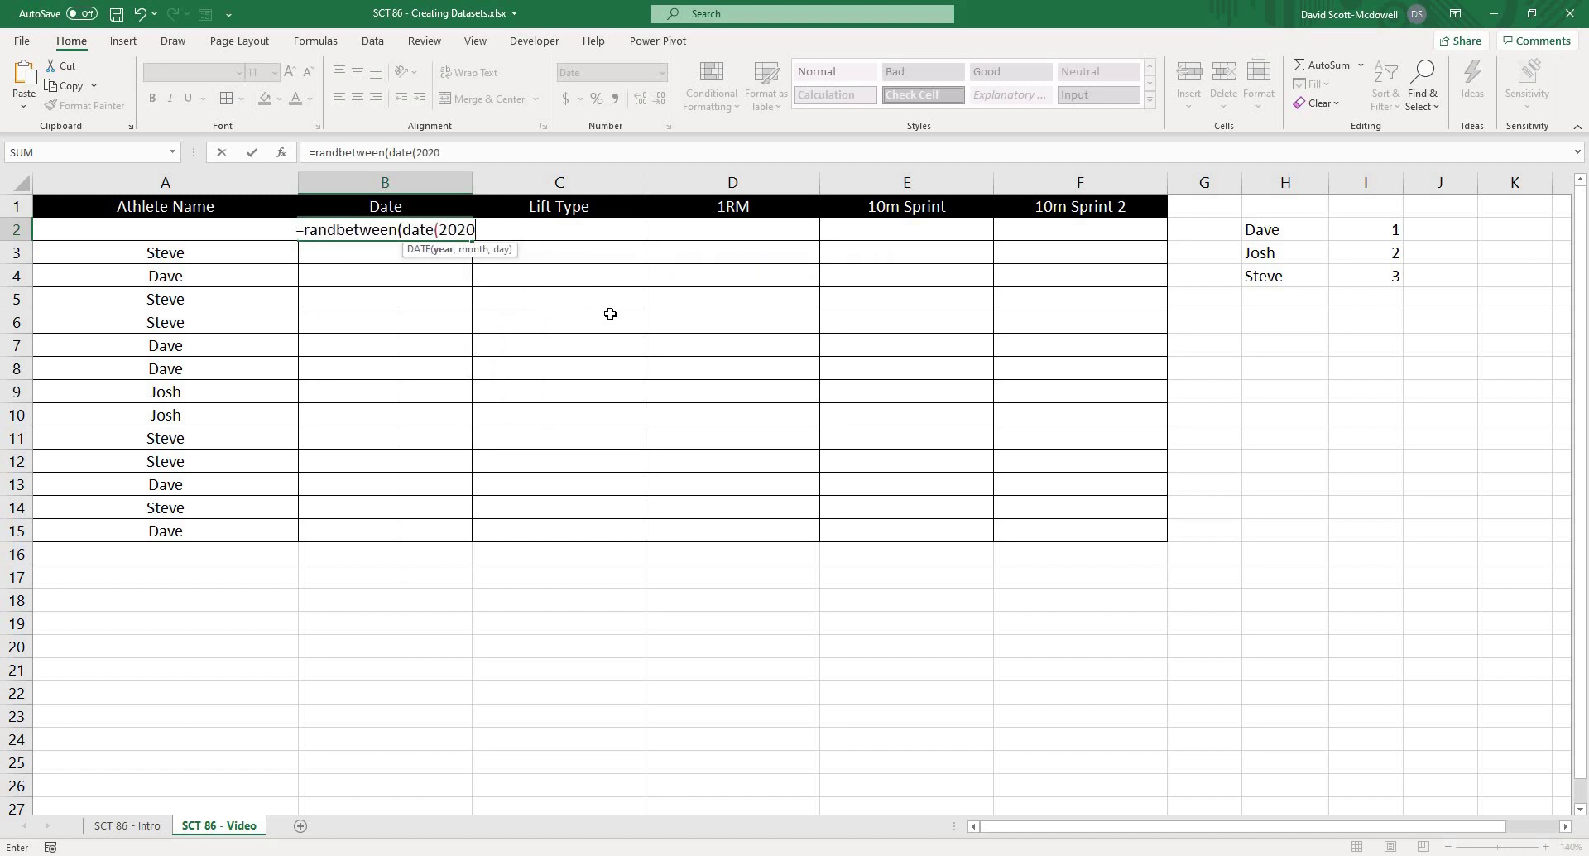
pyautogui.write(', 12, ')
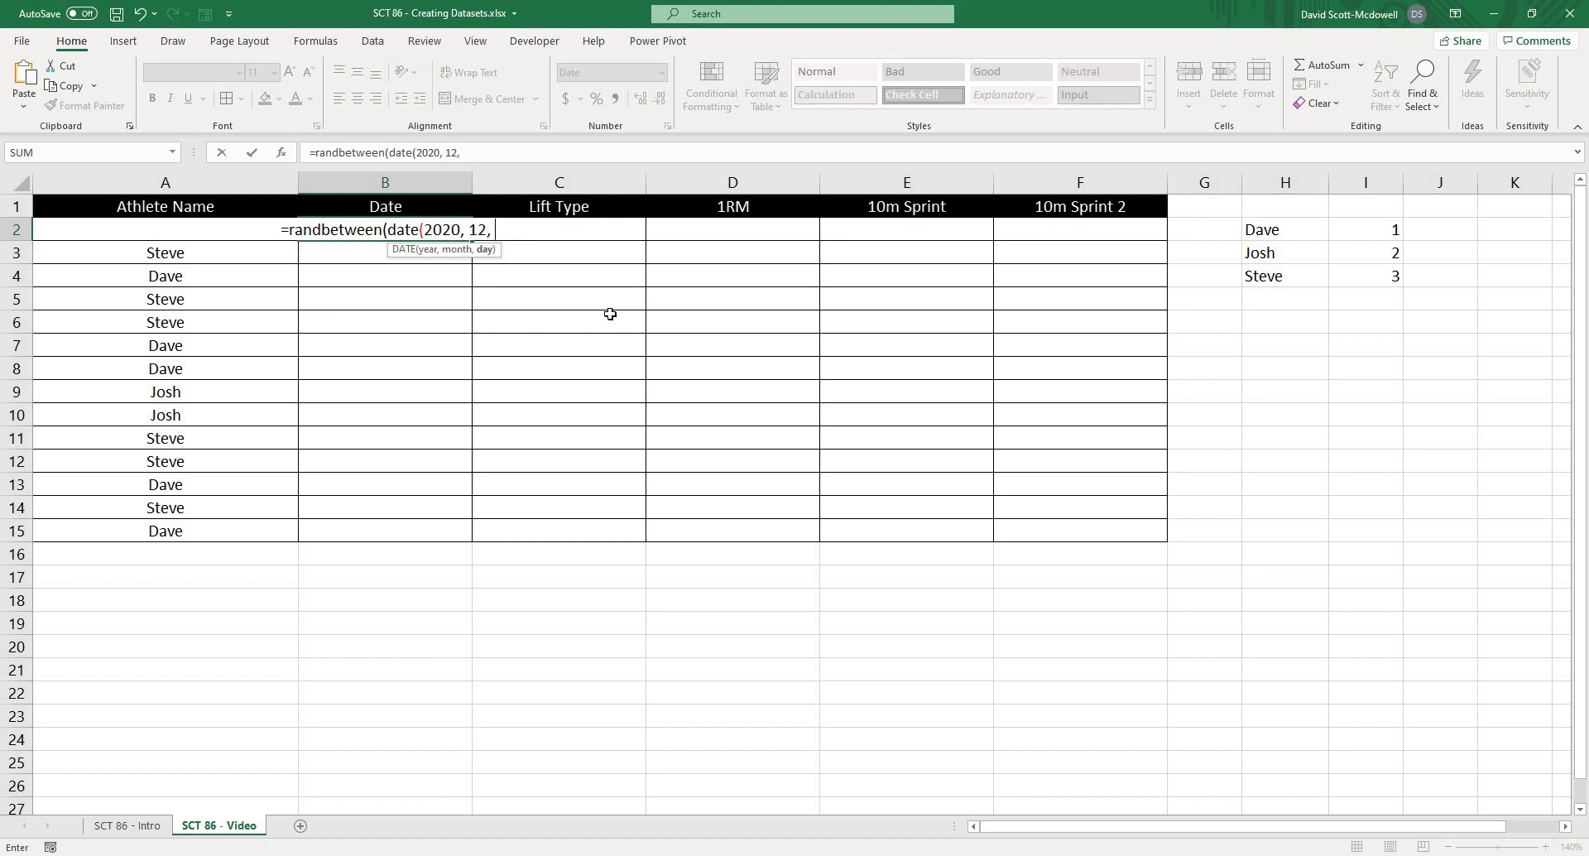
pyautogui.write('1')
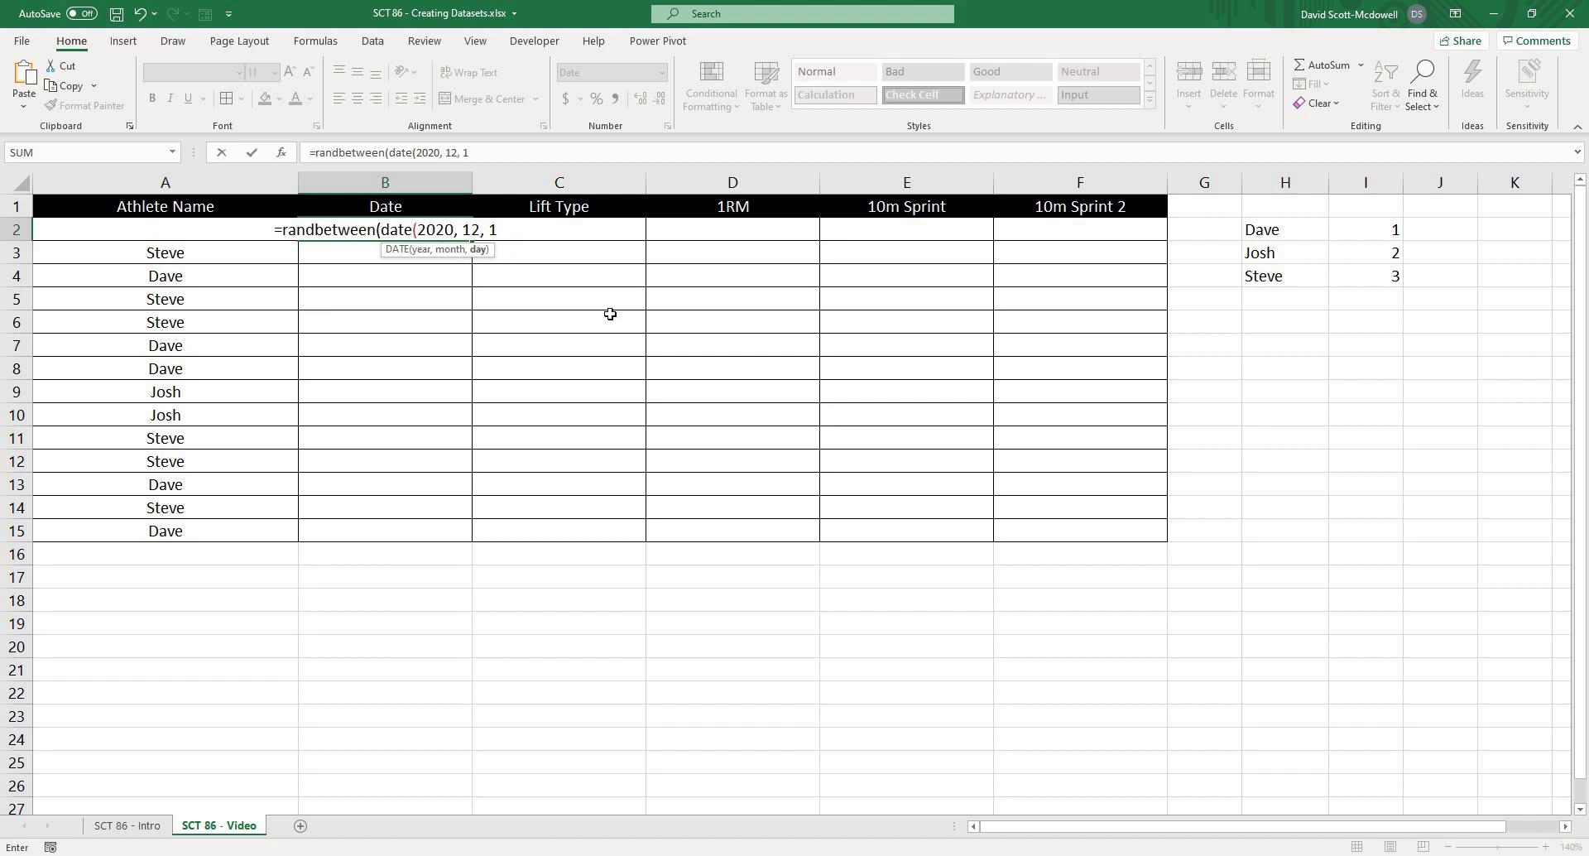
pyautogui.write(')')
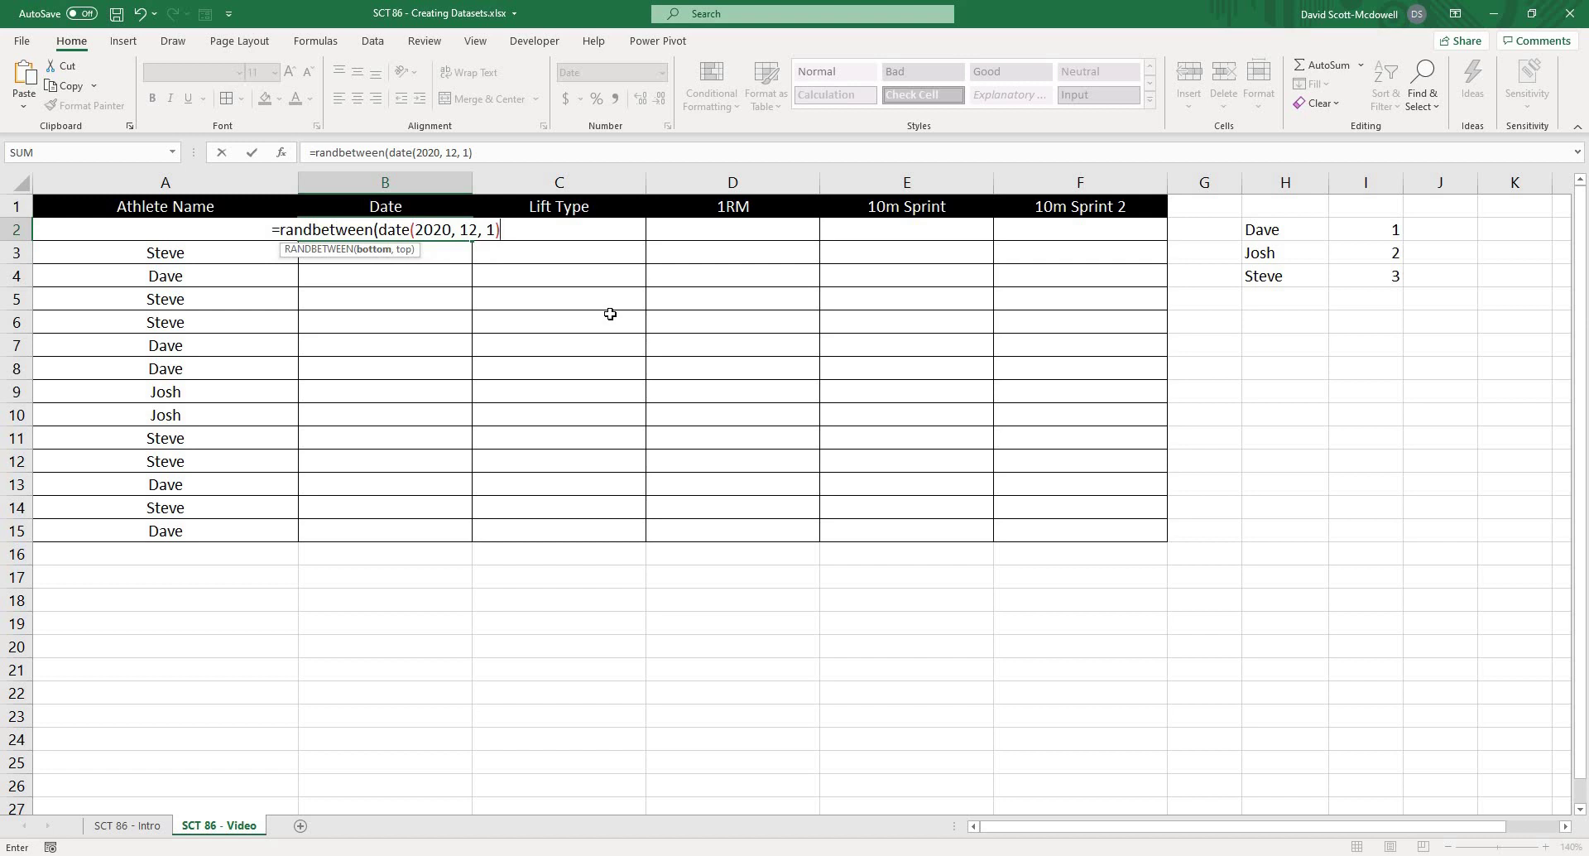
pyautogui.write(', ')
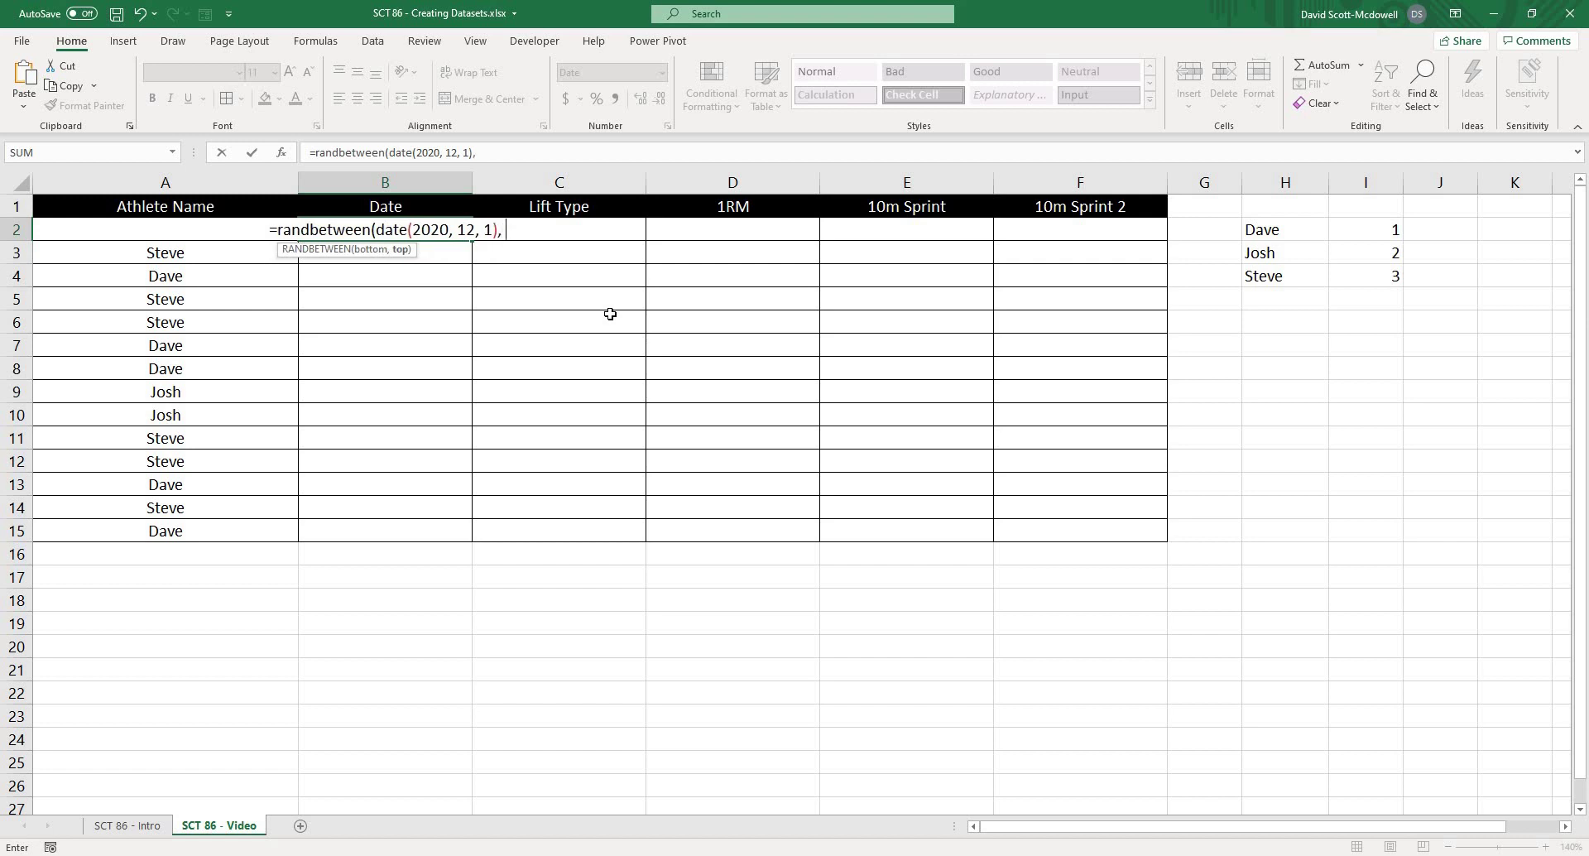
pyautogui.write('date(')
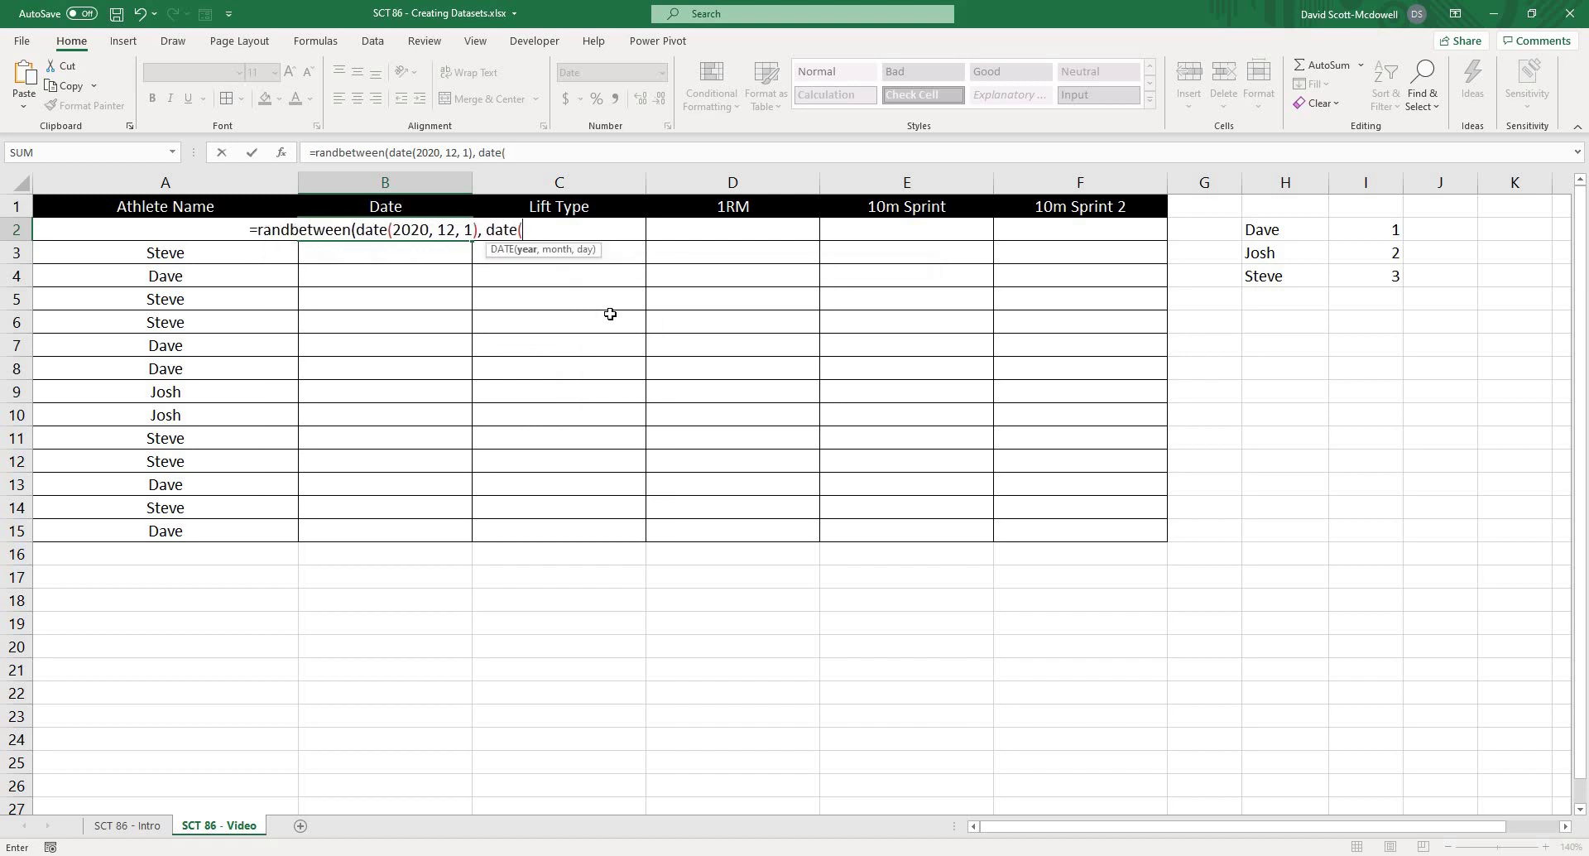
pyautogui.write('2020, 12,')
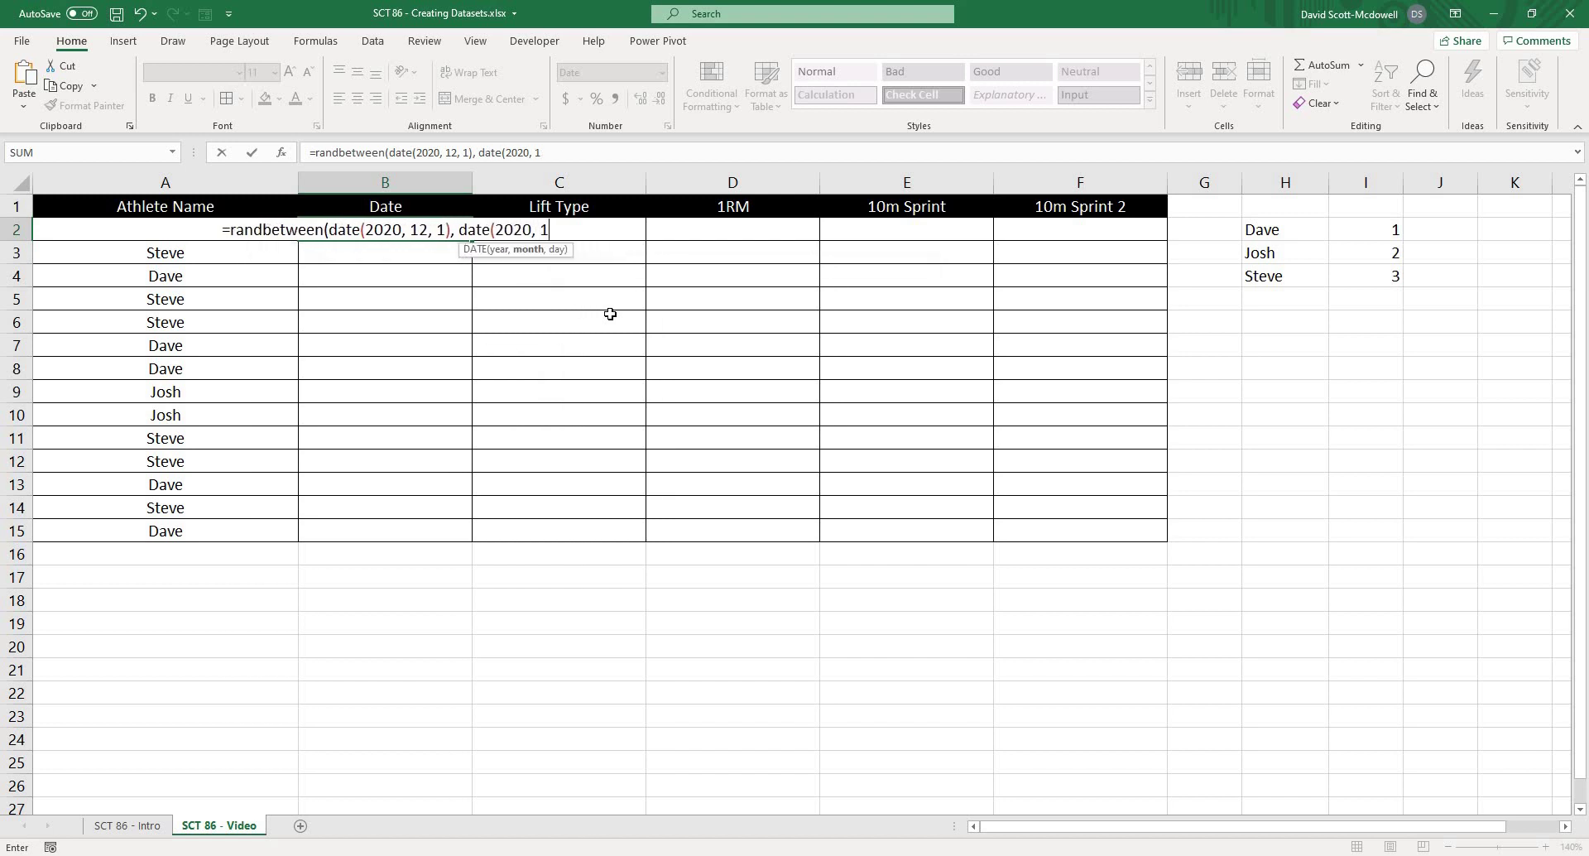
pyautogui.write(' 30')
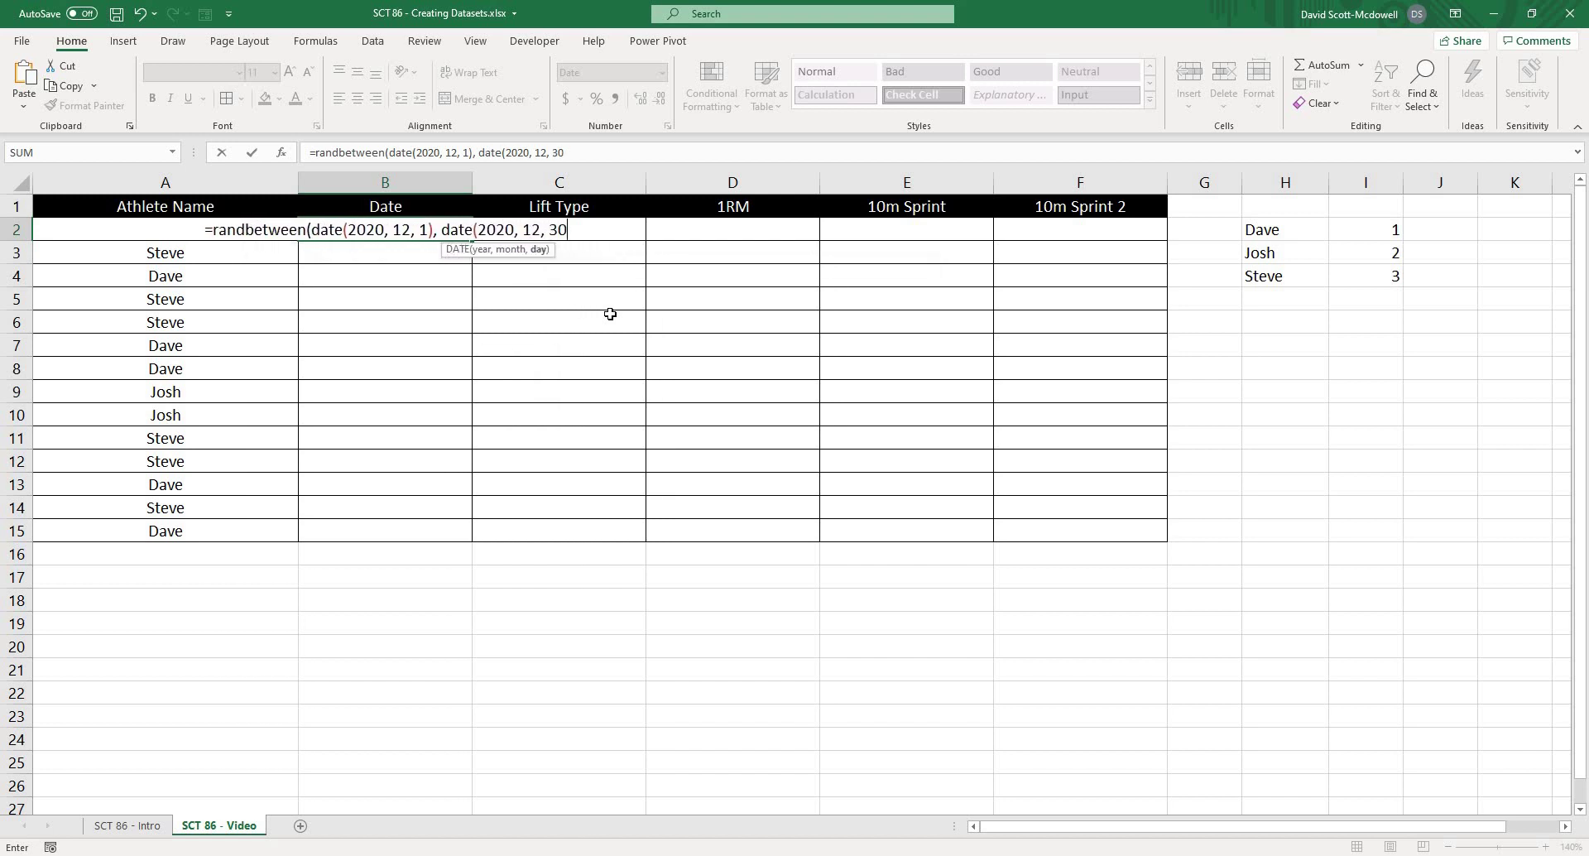
pyautogui.write('))')
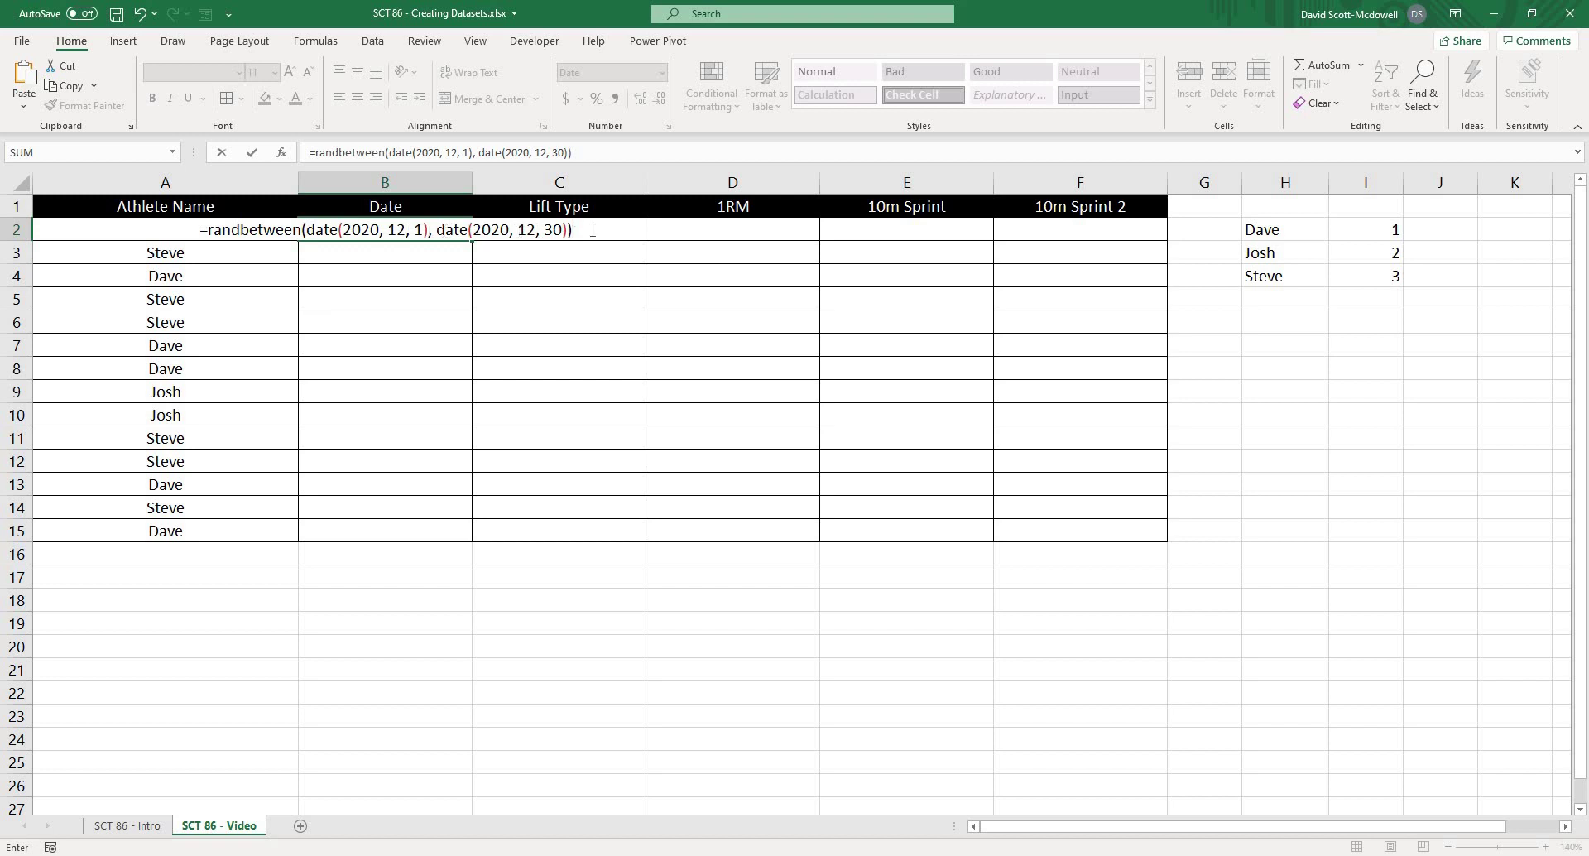
# - Commit the random December 2020 date formula in B2 and fill it down to B15
pyautogui.press('Return')
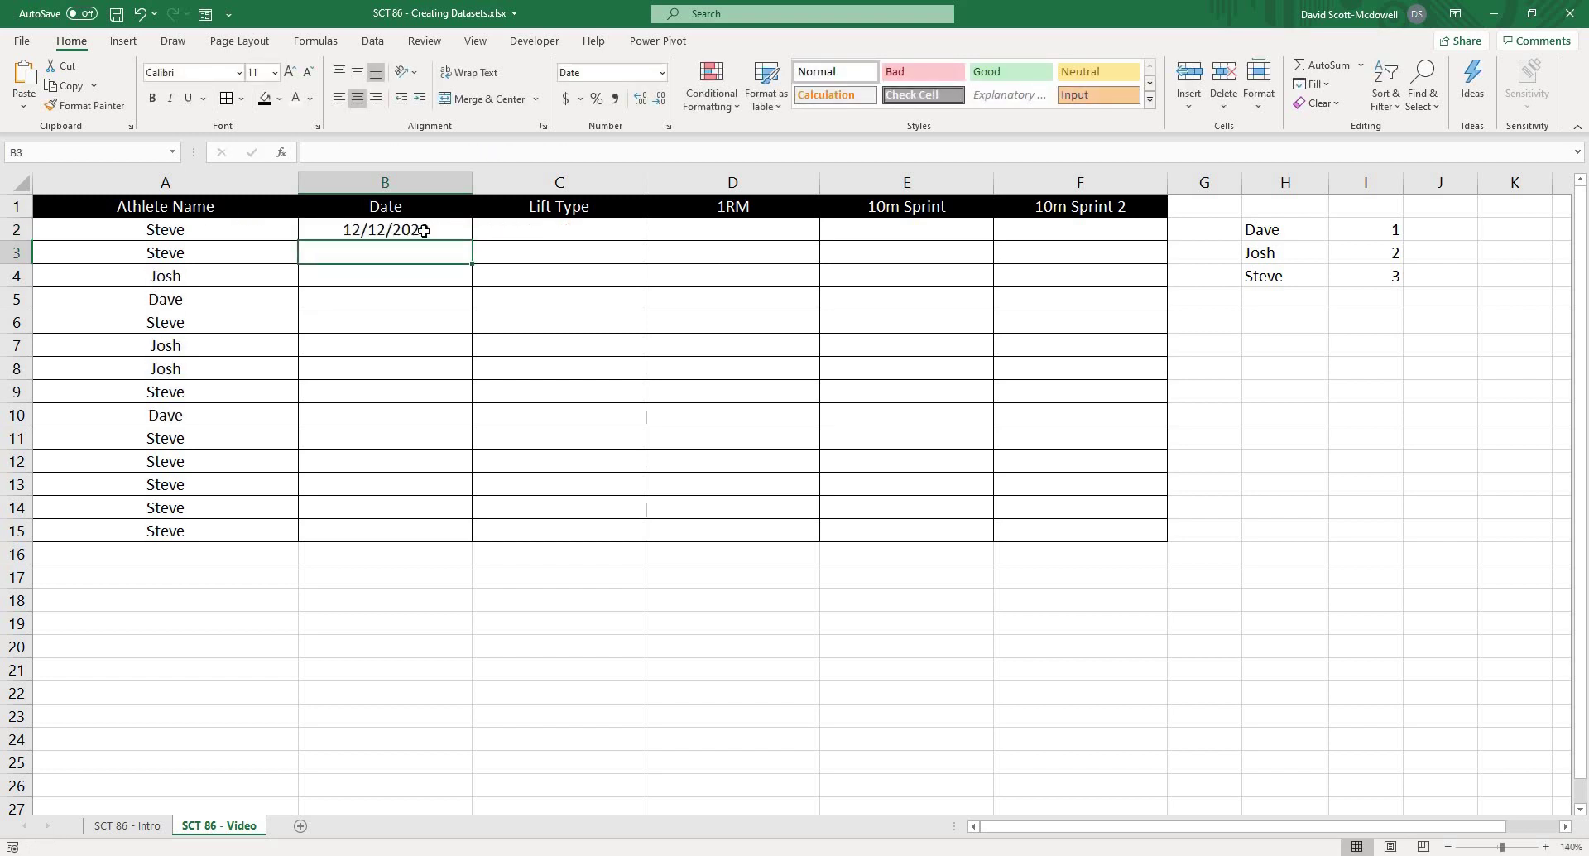
pyautogui.click(426, 233)
pyautogui.moveTo(473, 243); pyautogui.dragTo(447, 540)
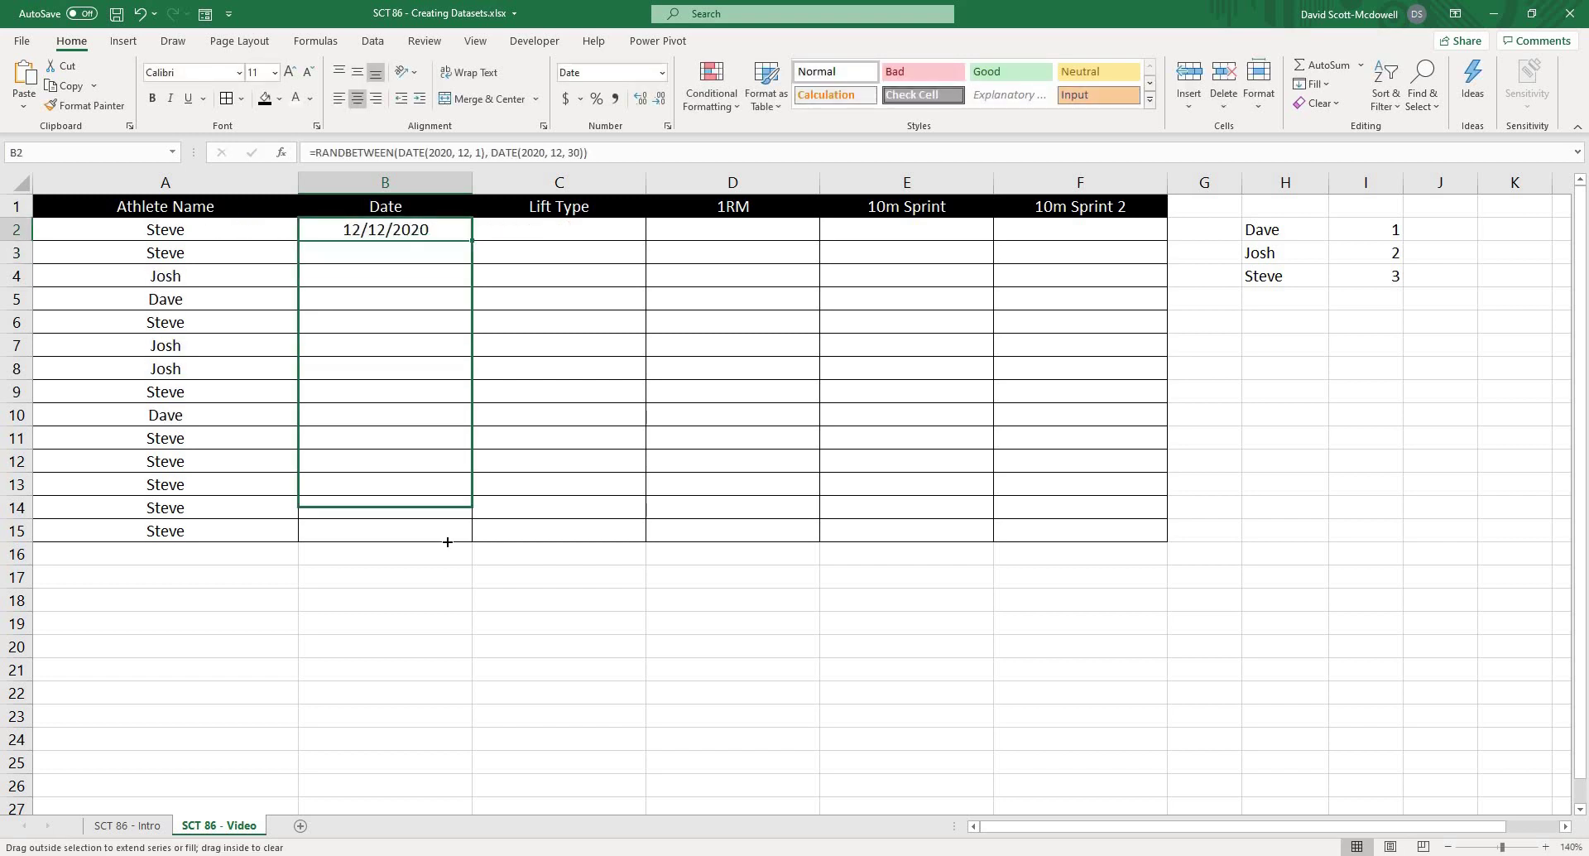
pyautogui.click(592, 600)
# - Show B2:B15 in General format and inspect the underlying date values
pyautogui.moveTo(397, 229); pyautogui.dragTo(389, 534)
pyautogui.click(665, 73)
pyautogui.click(600, 96)
pyautogui.click(551, 485)
pyautogui.moveTo(440, 234); pyautogui.dragTo(438, 256)
pyautogui.click(414, 278)
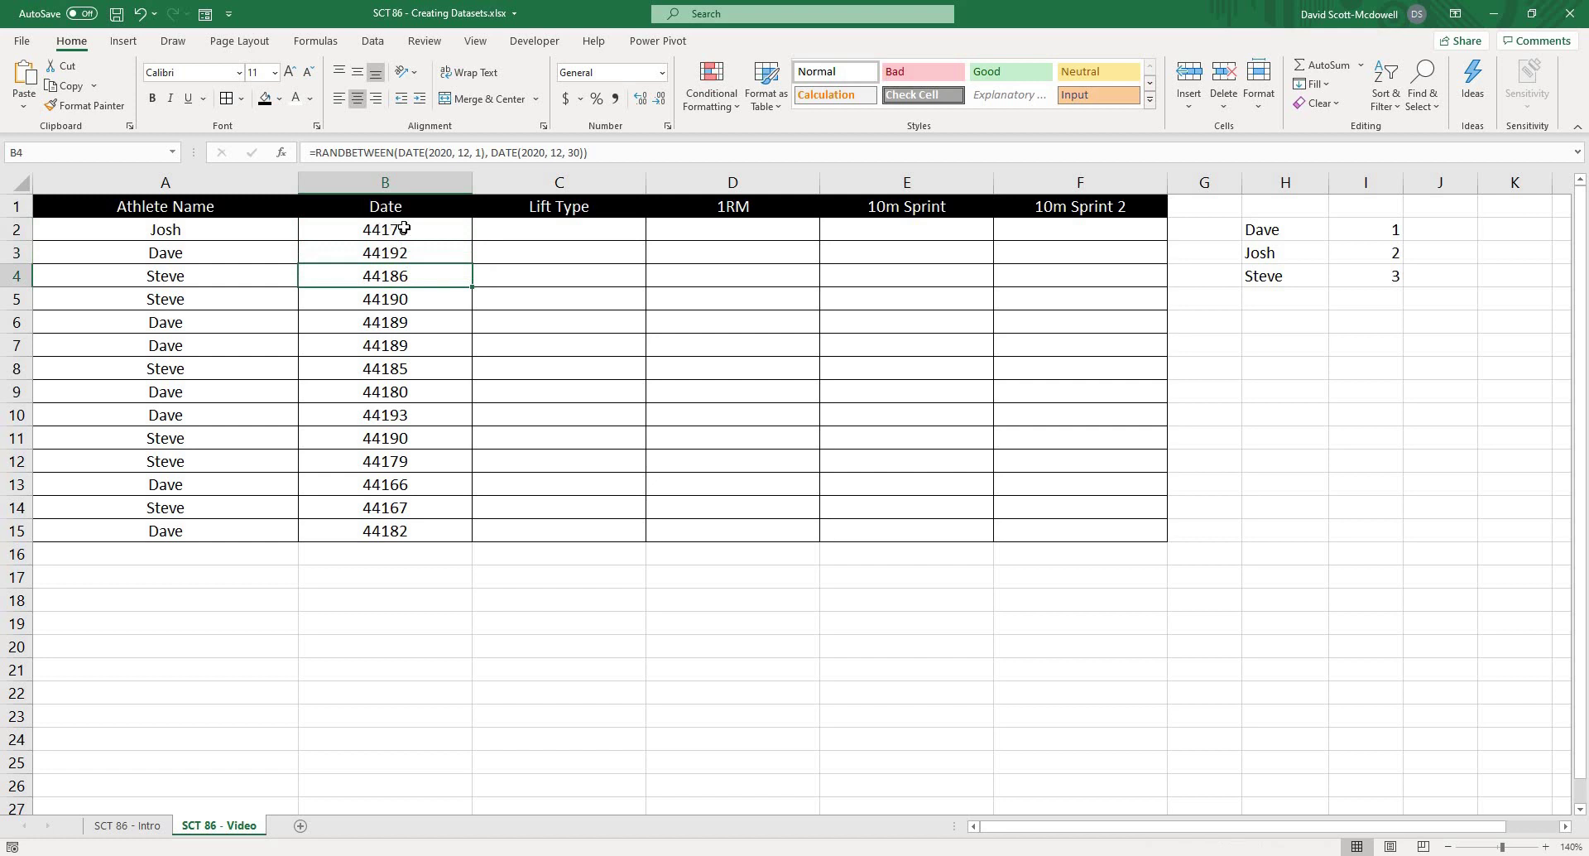
pyautogui.click(433, 254)
pyautogui.click(428, 232)
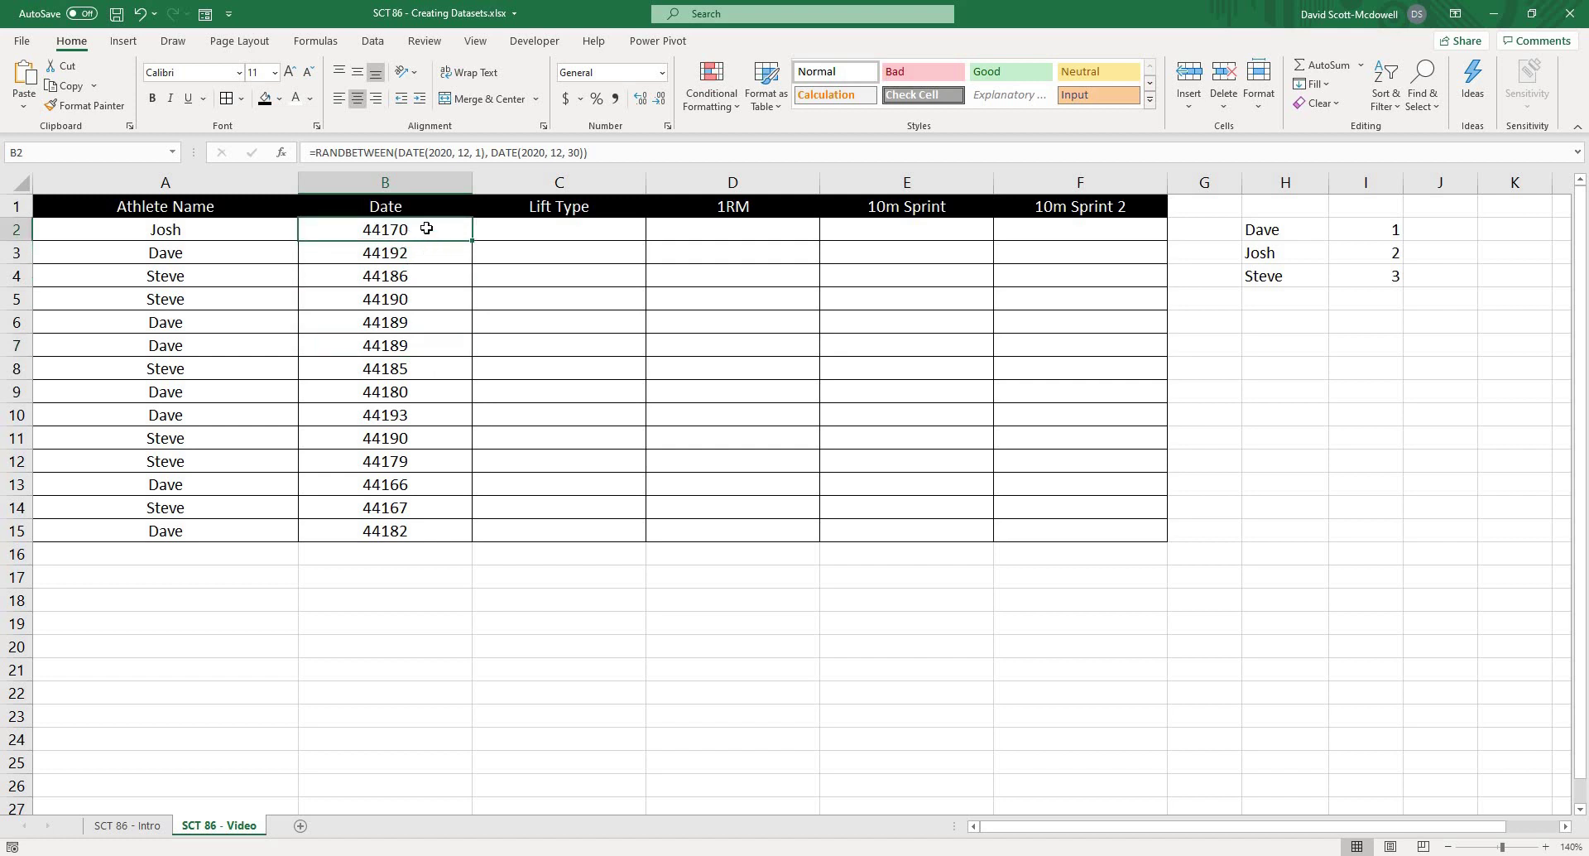
# - Apply the Short Date number format to the dates in B2:B15
pyautogui.keyDown('shift'); pyautogui.click(419, 531); pyautogui.keyUp('shift')
pyautogui.click(390, 597)
pyautogui.moveTo(435, 229); pyautogui.dragTo(430, 530)
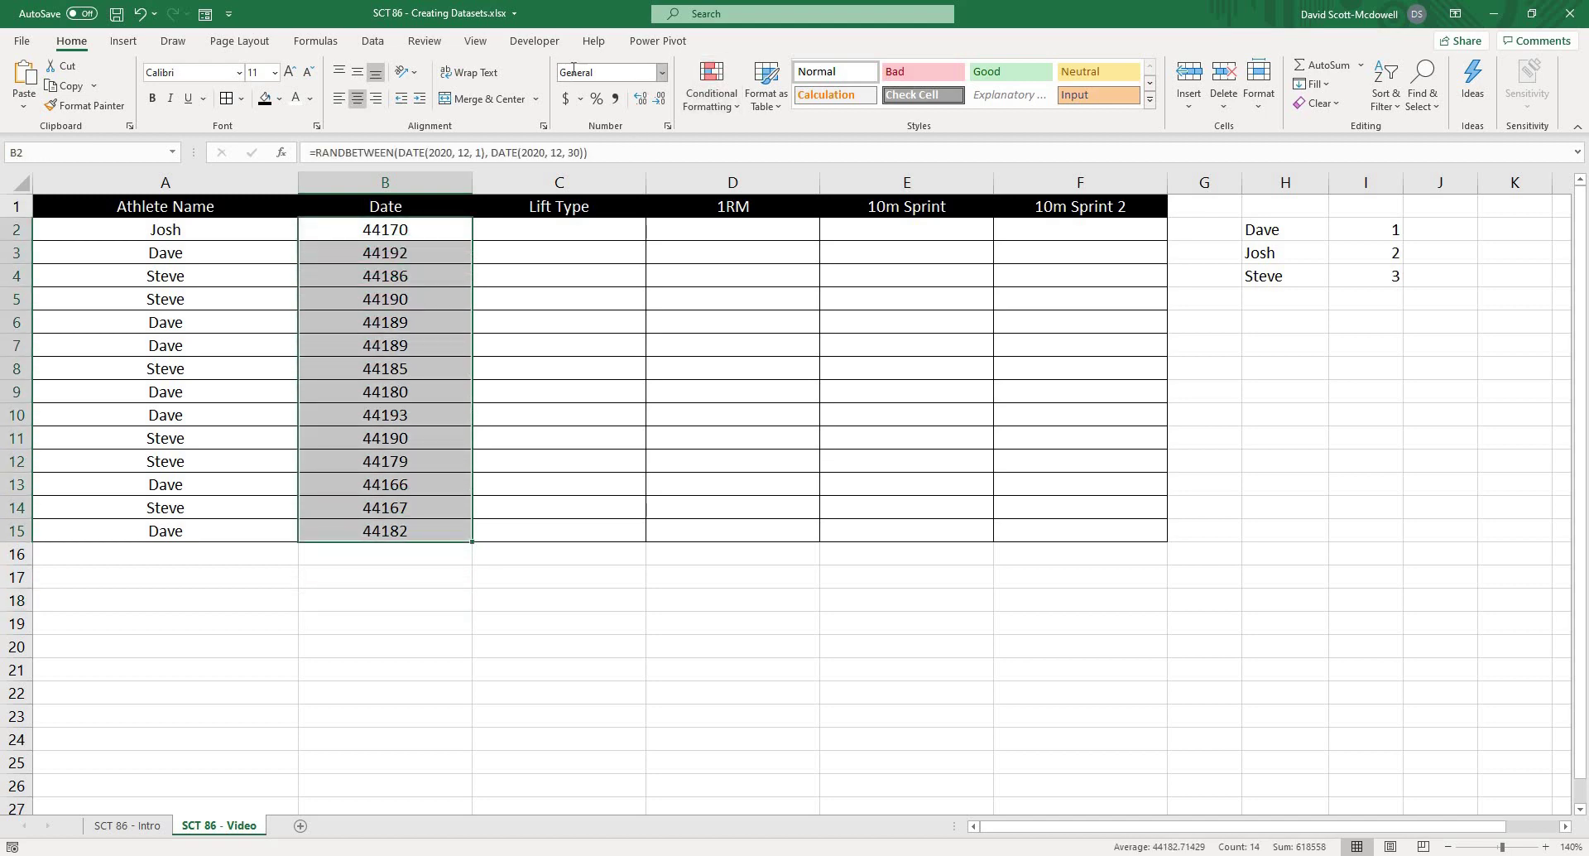
pyautogui.click(663, 73)
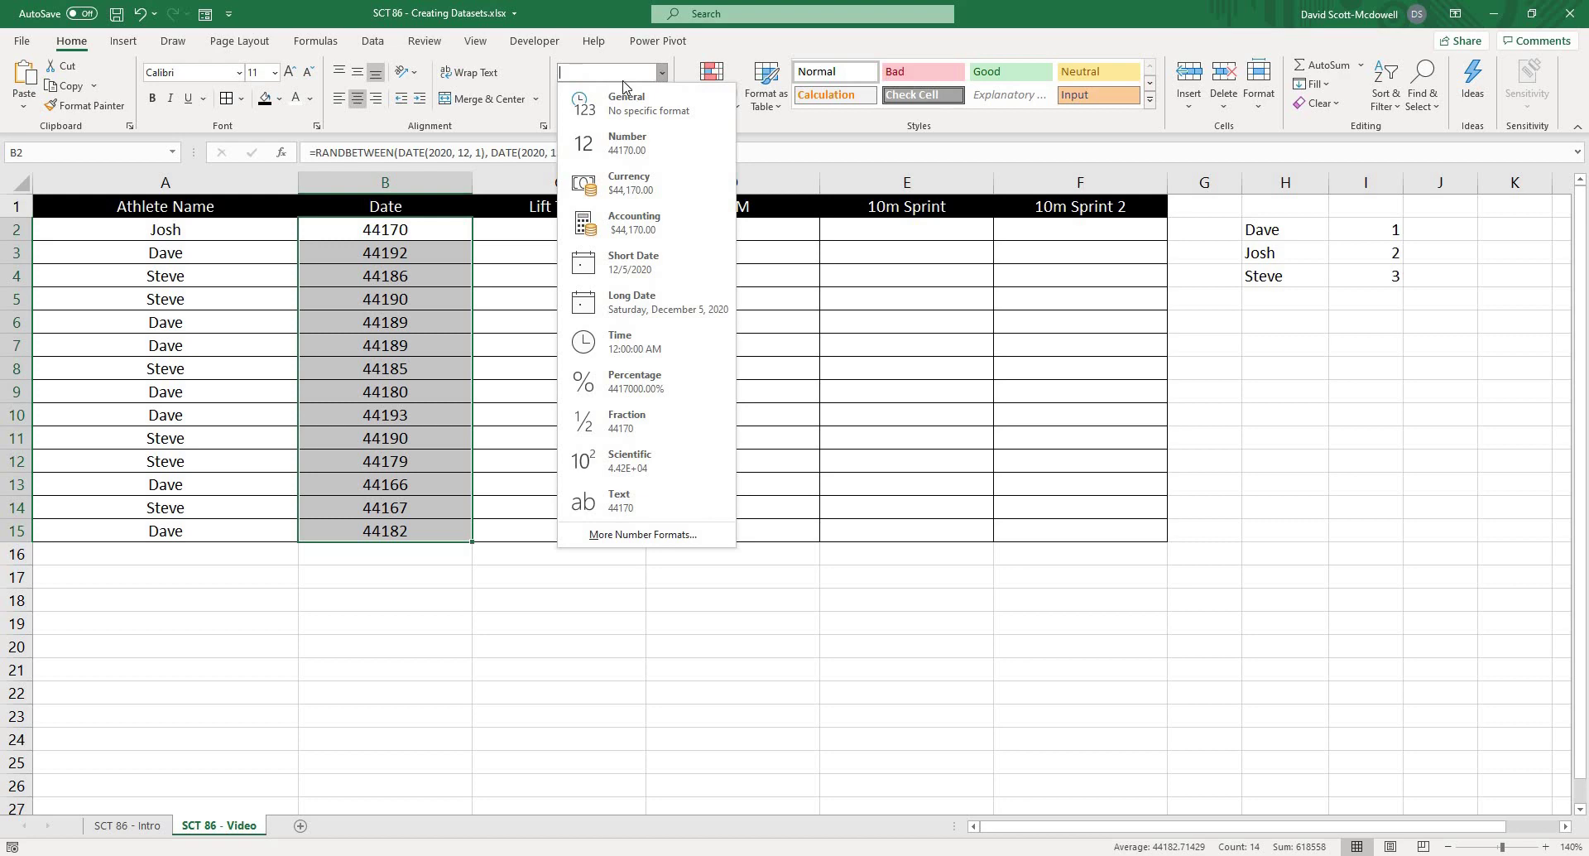
pyautogui.click(621, 270)
pyautogui.click(536, 465)
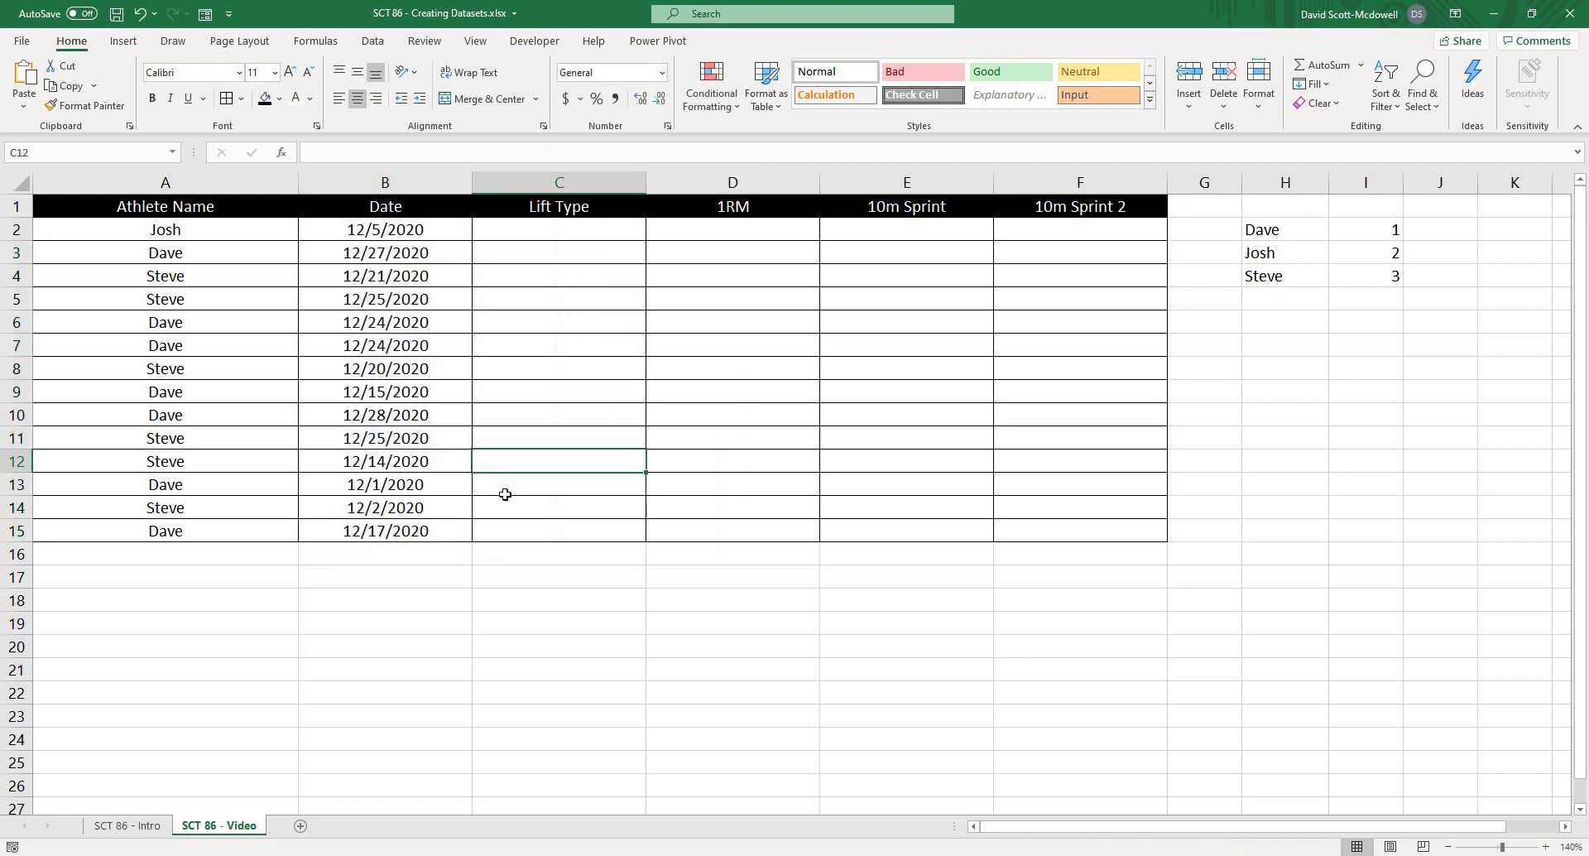
# - Review the date formula in B2 and the name formula in A2
pyautogui.click(525, 598)
pyautogui.click(399, 579)
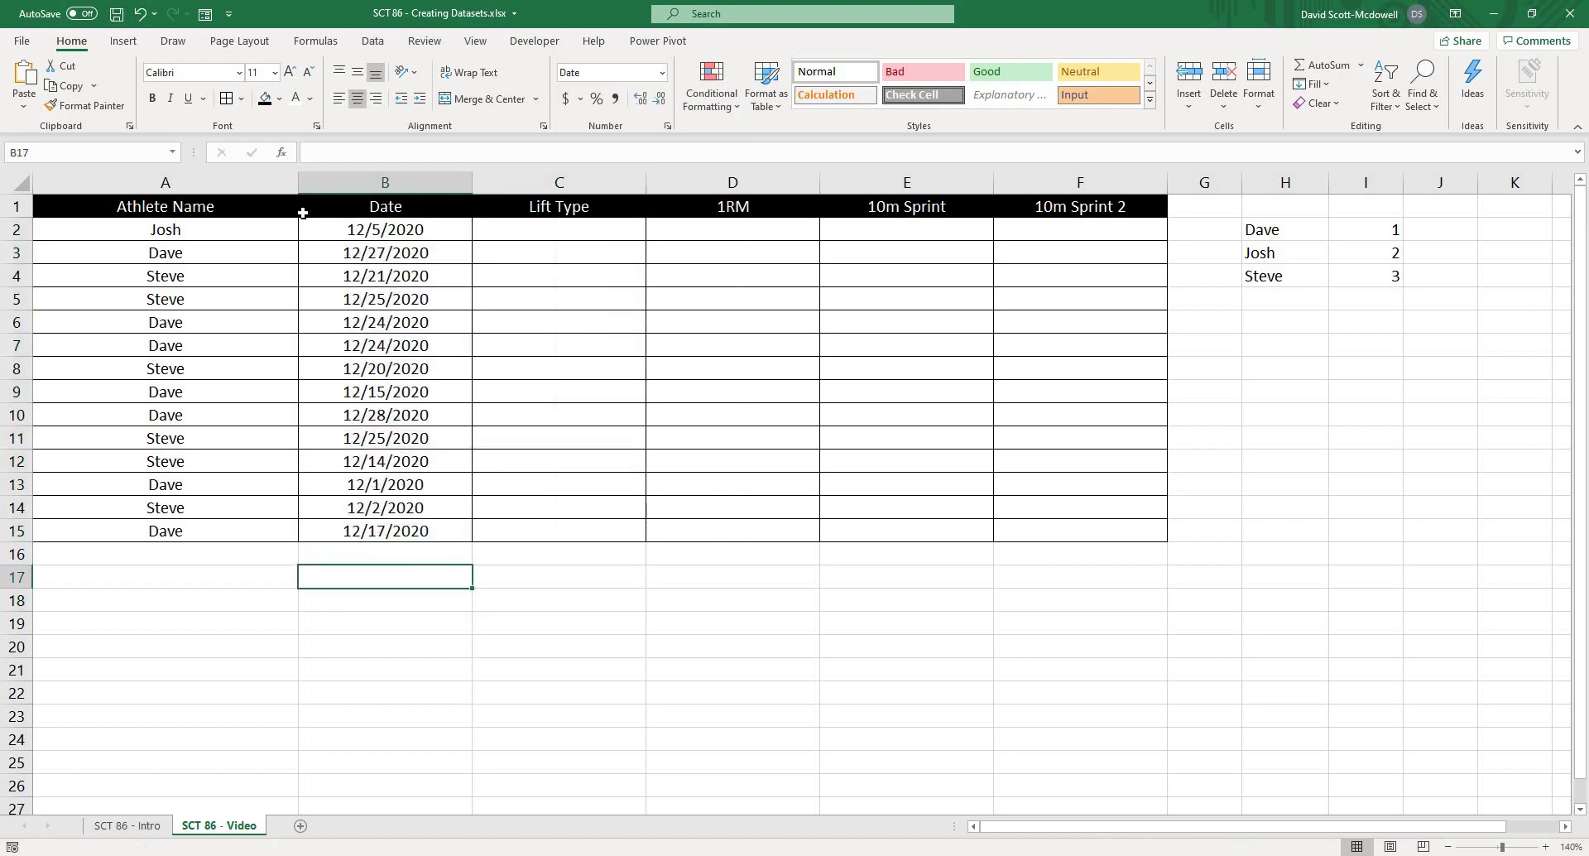
pyautogui.click(332, 228)
pyautogui.click(232, 230)
pyautogui.click(496, 298)
pyautogui.click(435, 230)
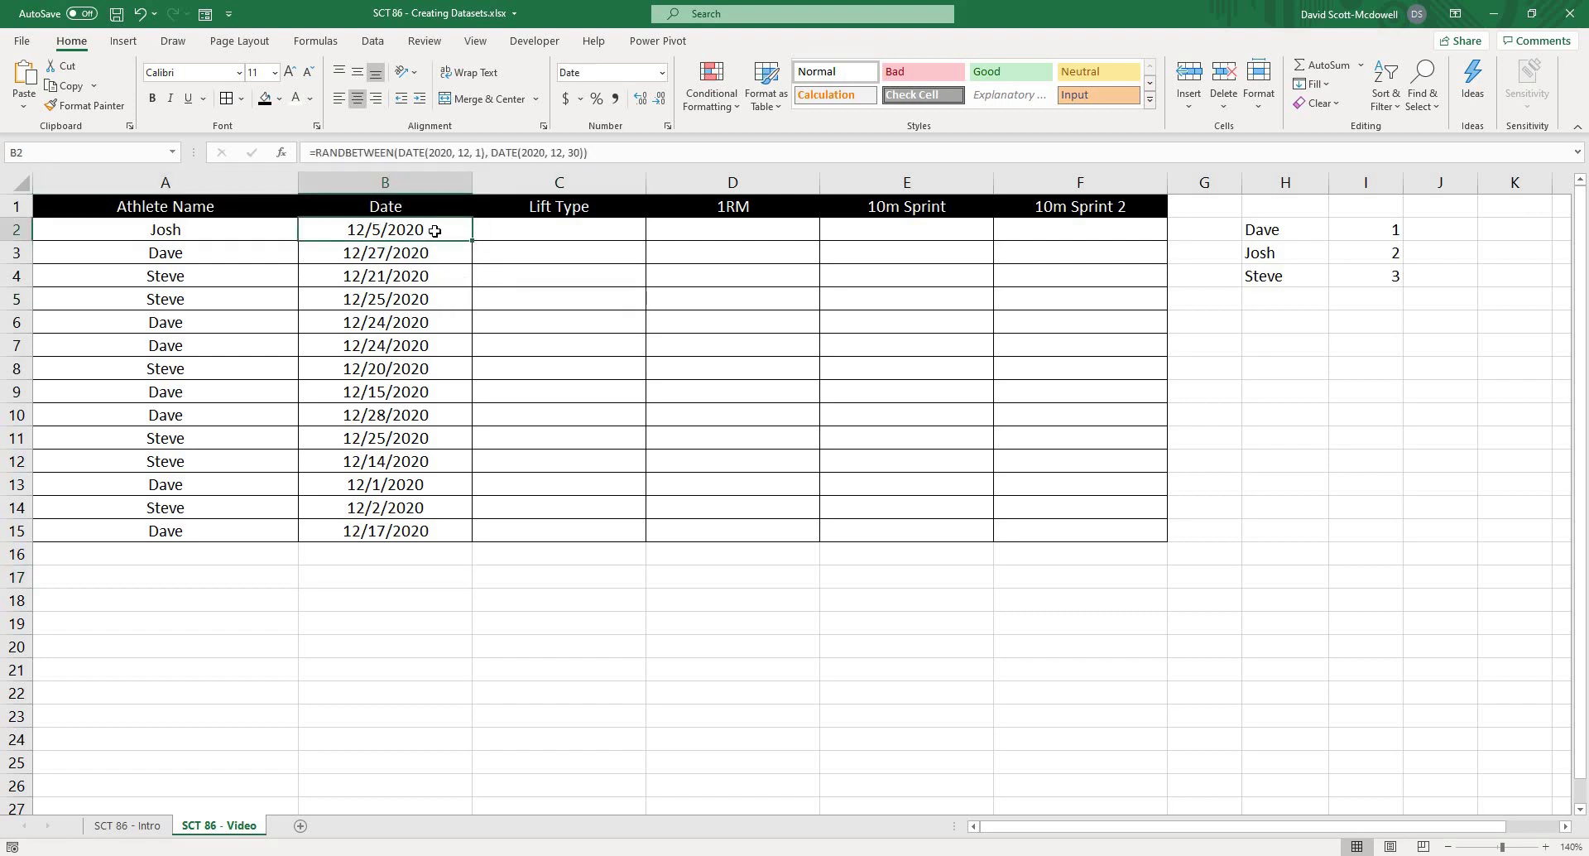
# - Enter =CHOOSE(RANDBETWEEN(1,3),"Bench Press","Squat","Deadlift") in C2
pyautogui.click(543, 229)
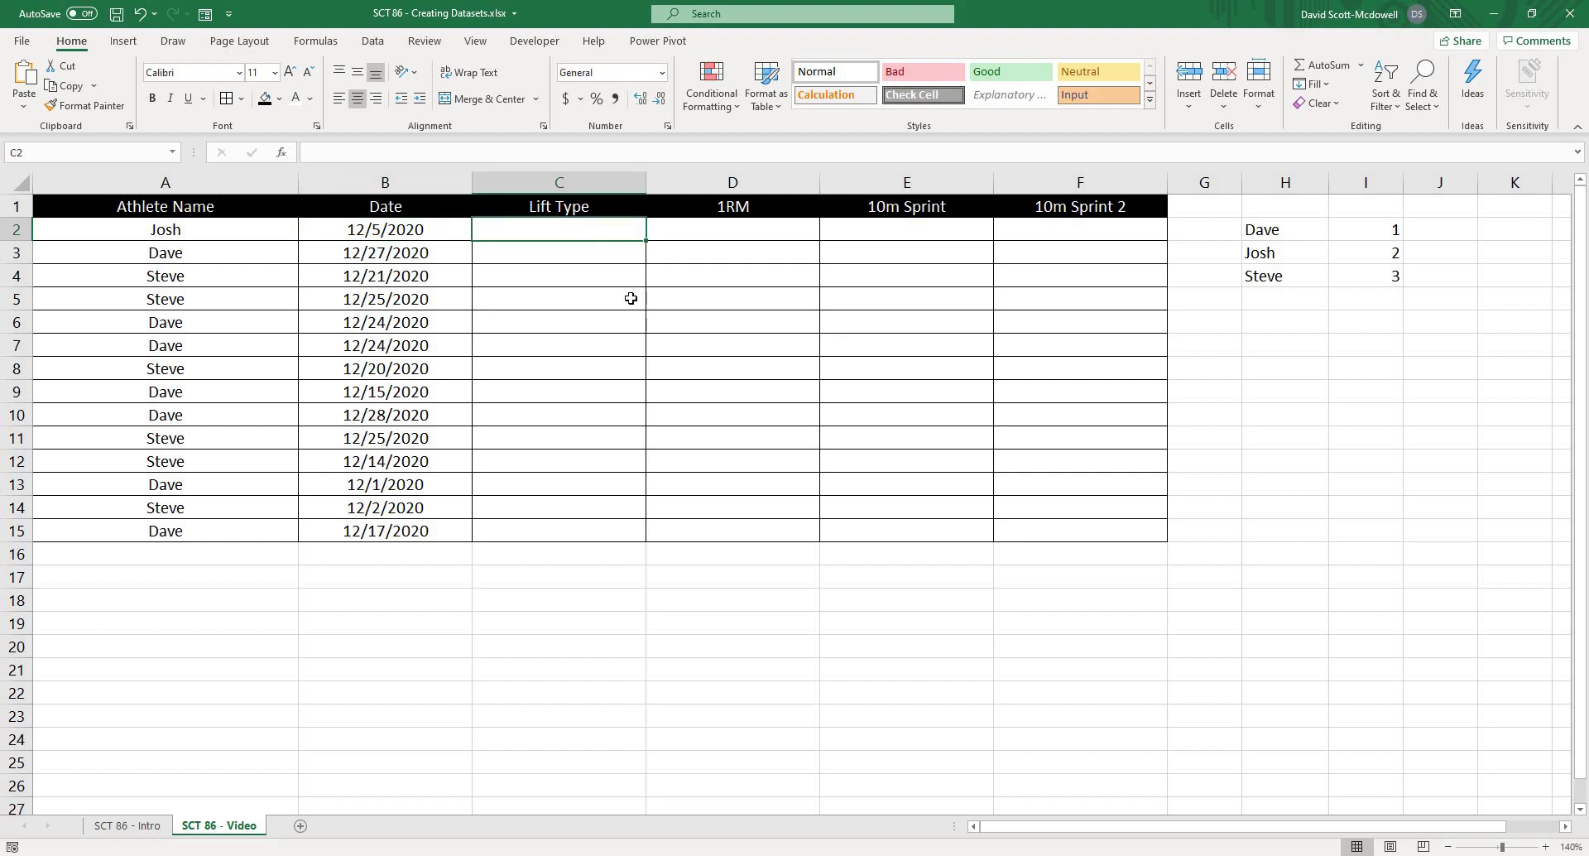
pyautogui.click(180, 228)
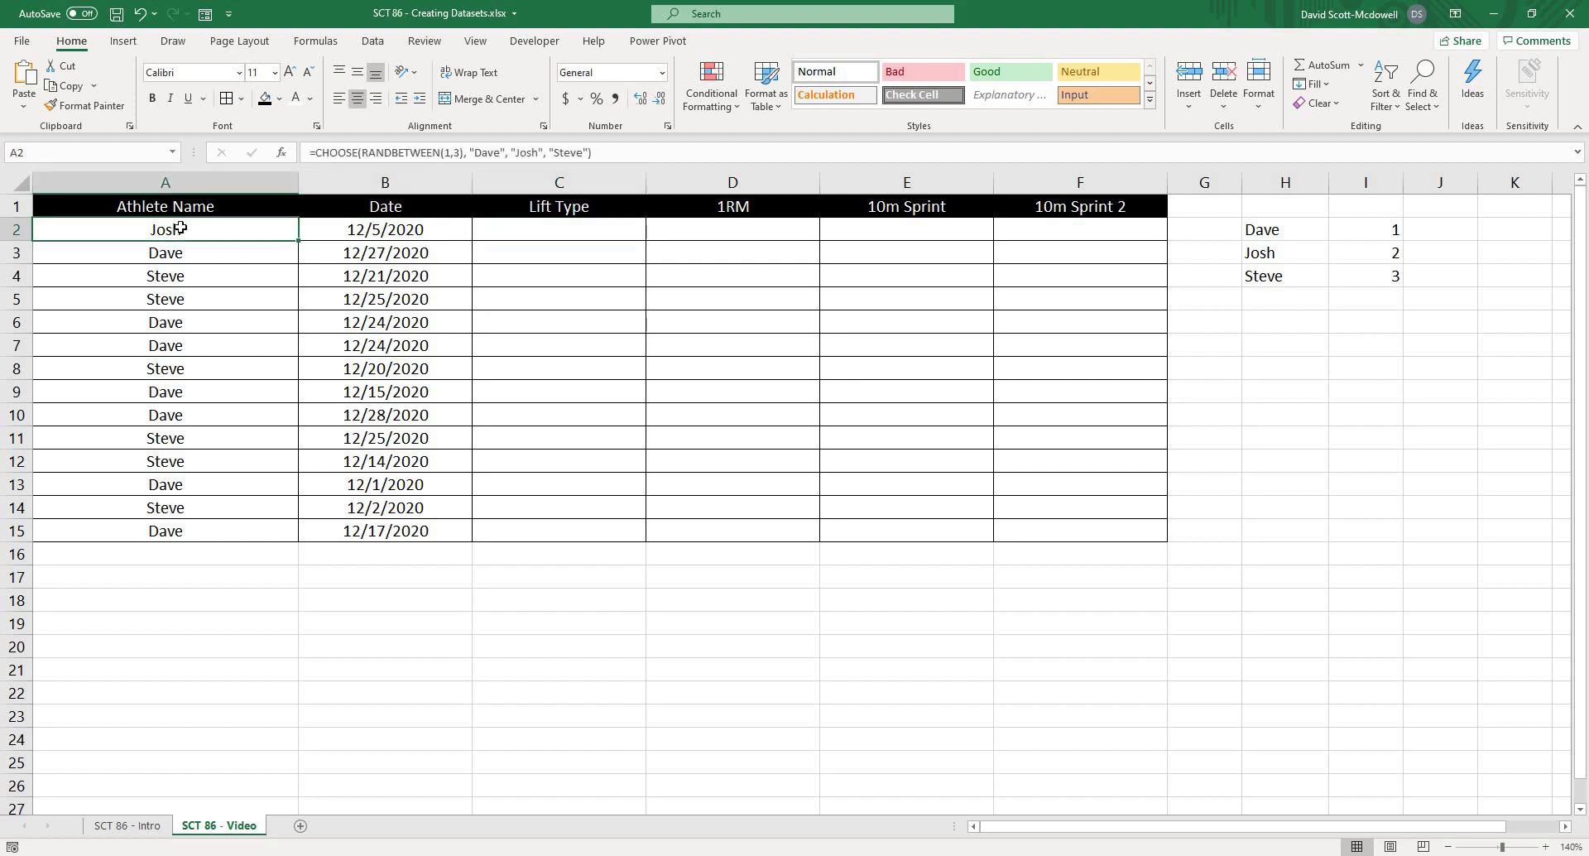
pyautogui.click(557, 230)
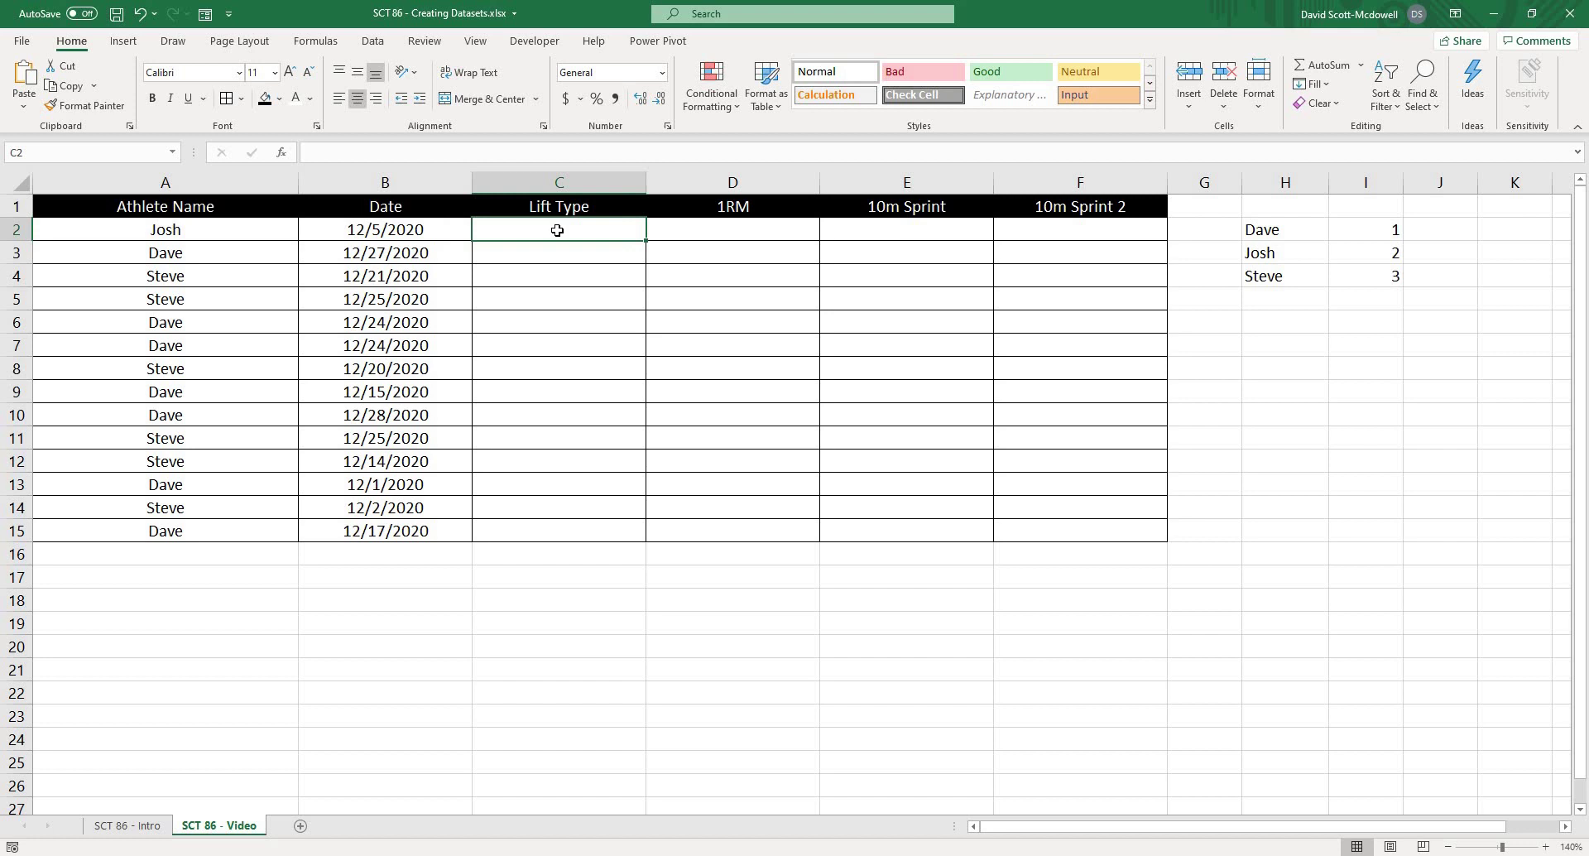
pyautogui.write('=choose(')
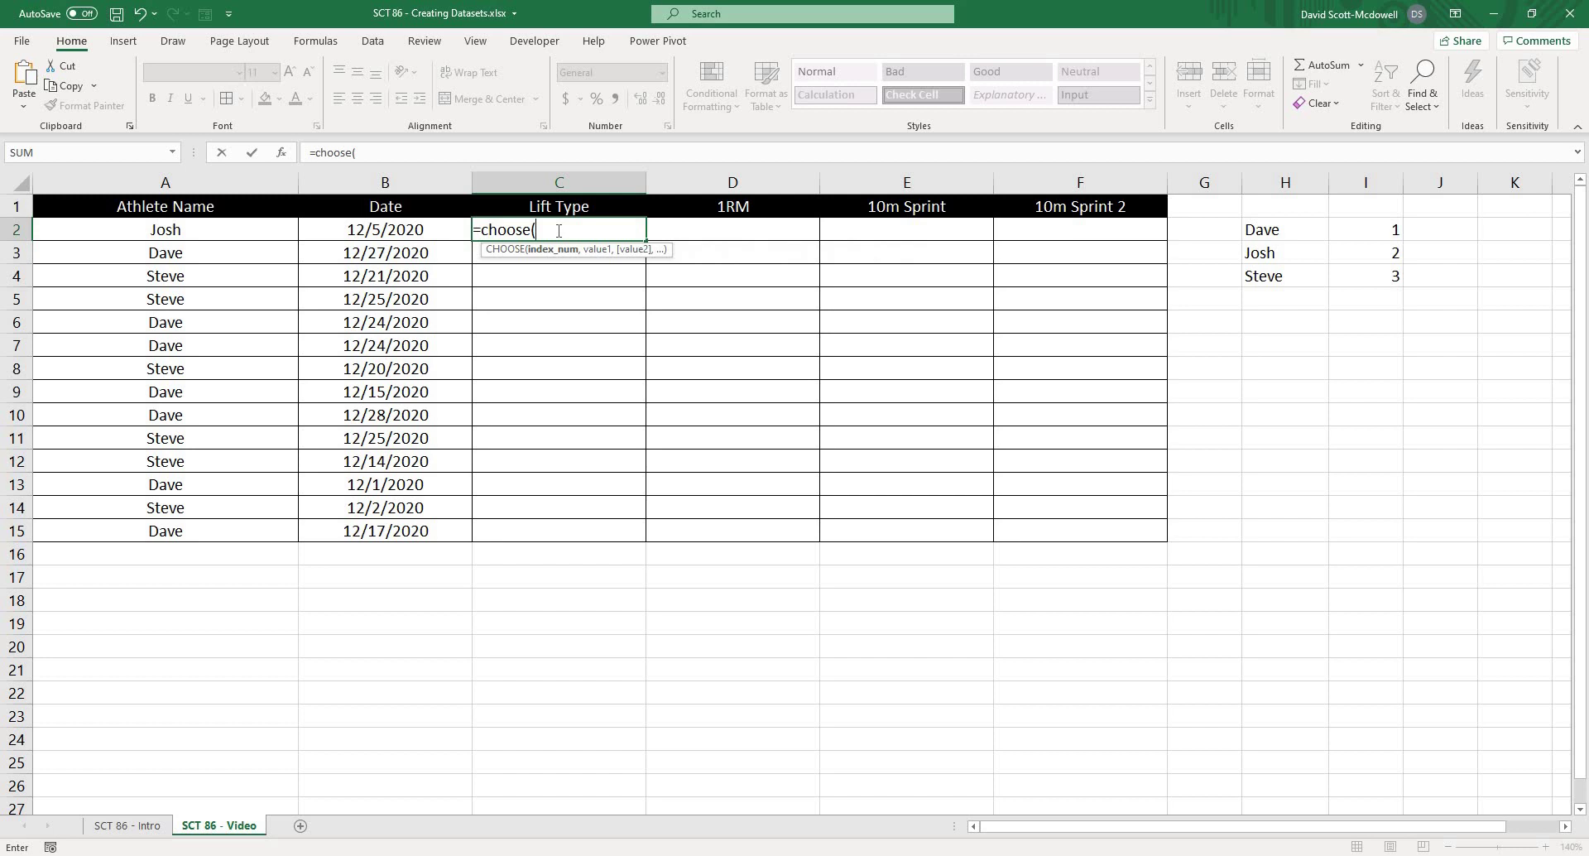
pyautogui.write('randbet')
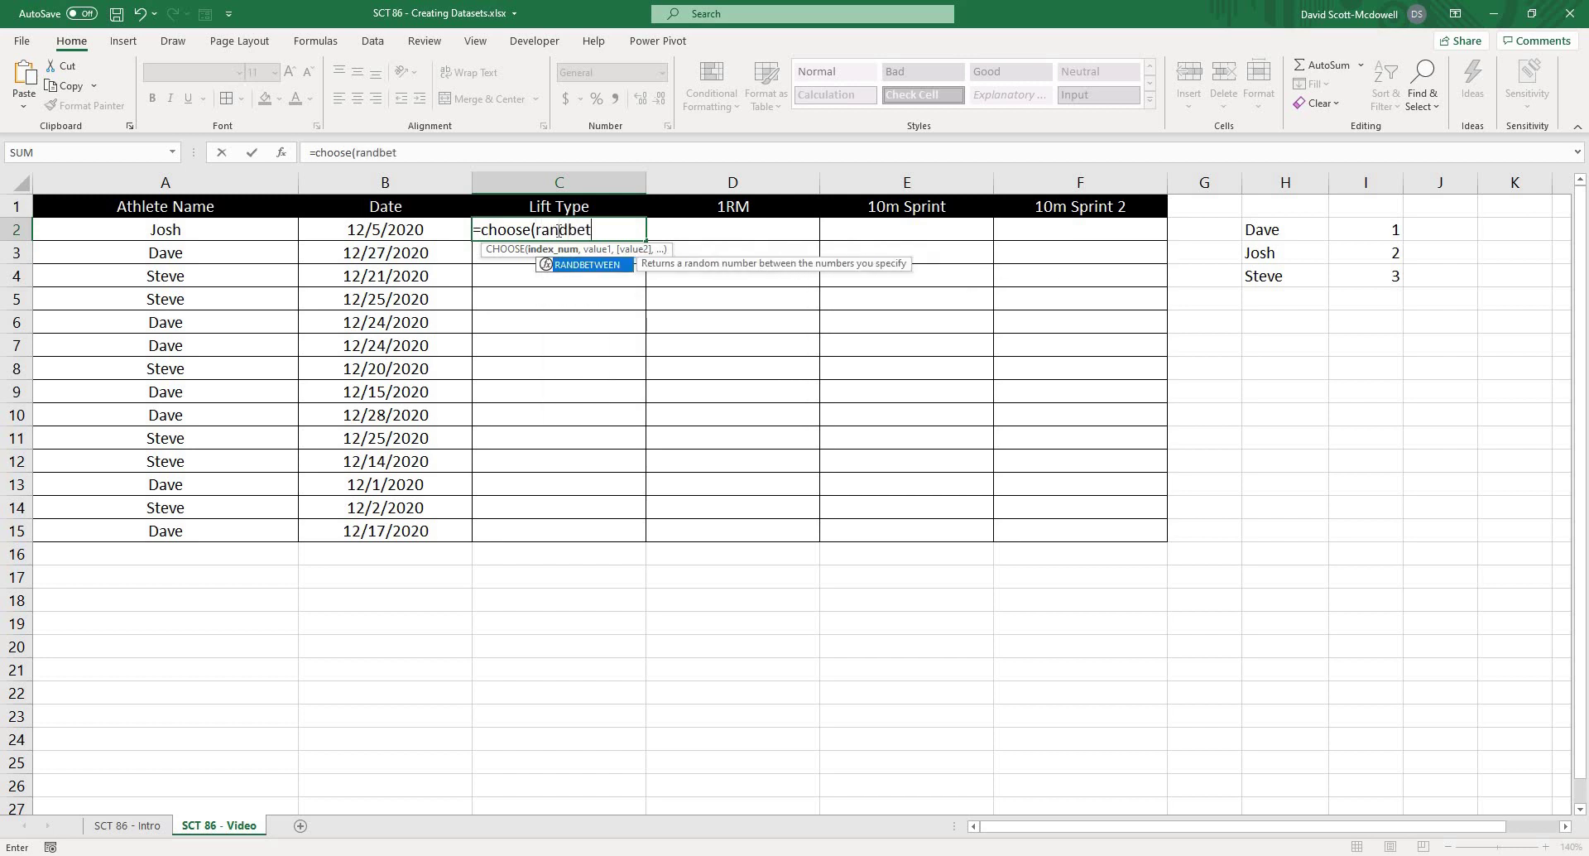
pyautogui.write('ween(')
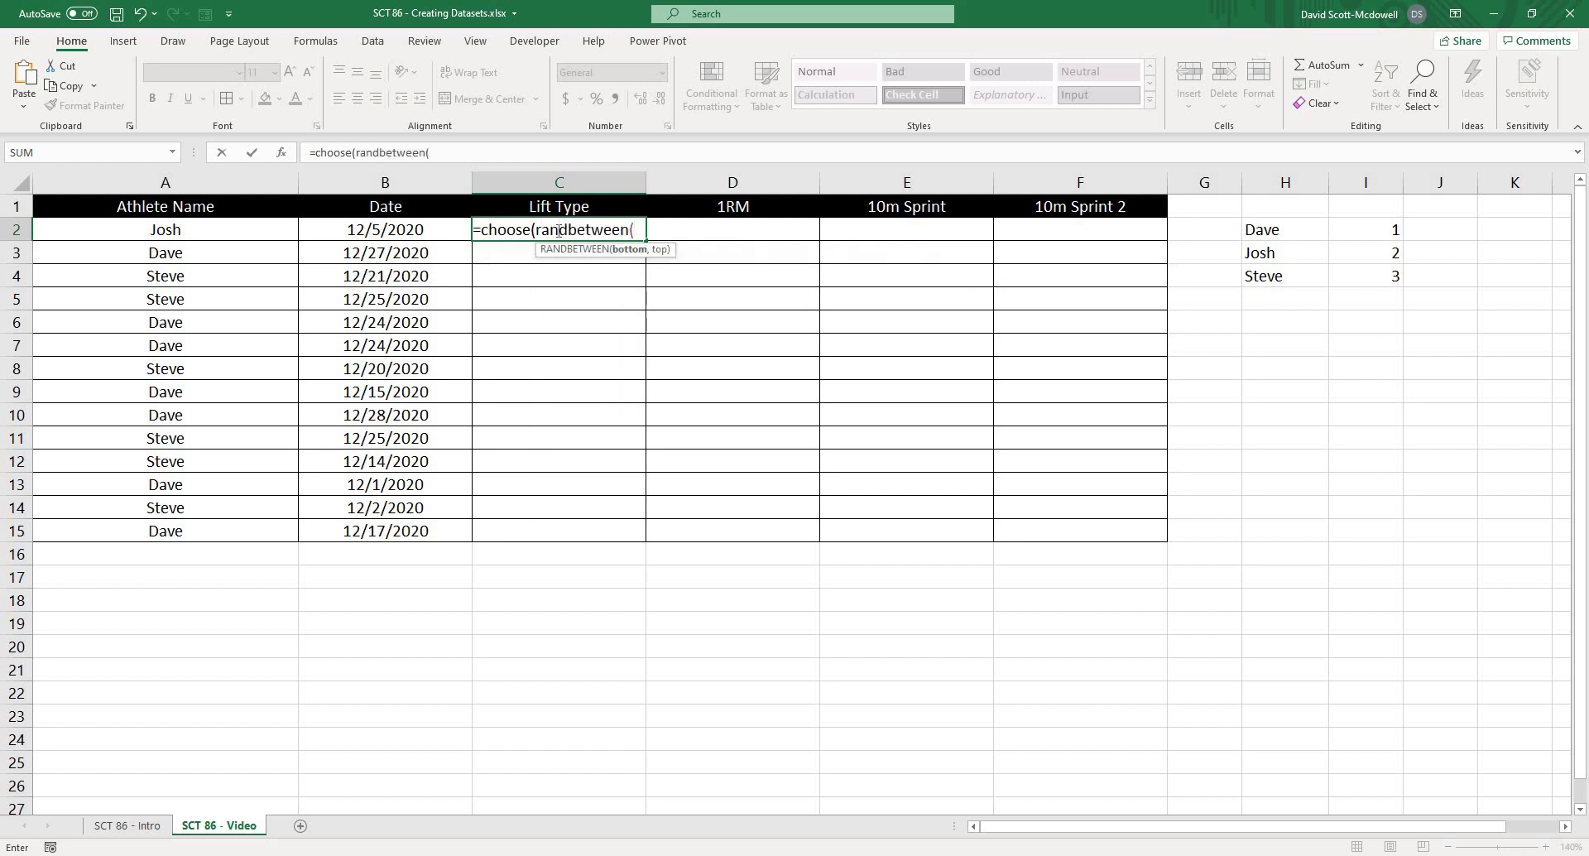
pyautogui.write('1, 3,')
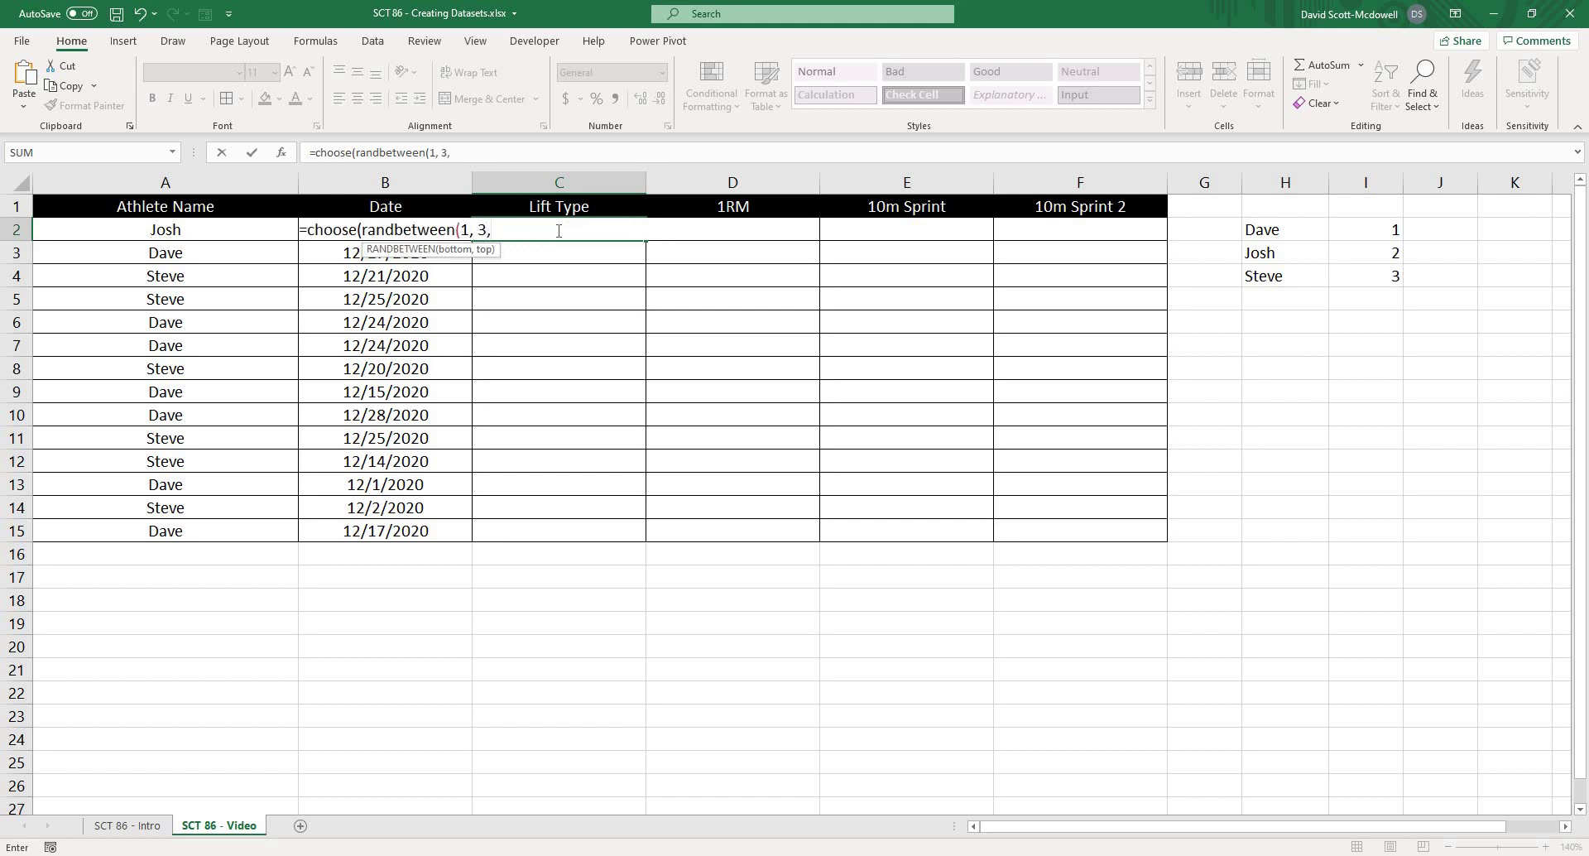
pyautogui.press('BackSpace')
pyautogui.write('),')
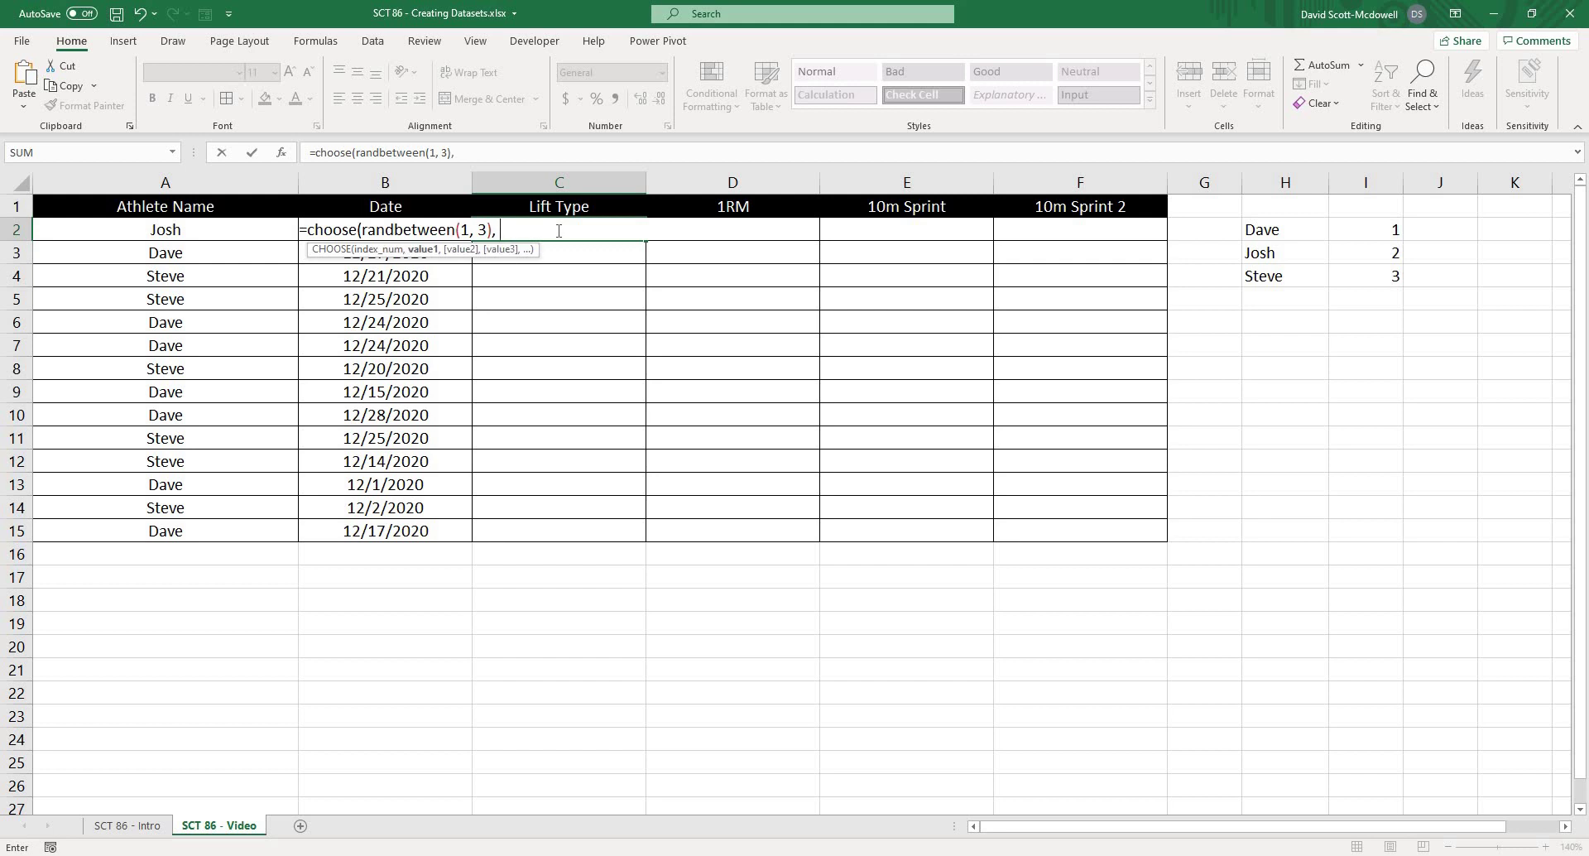
pyautogui.write(' "Bench Press", ')
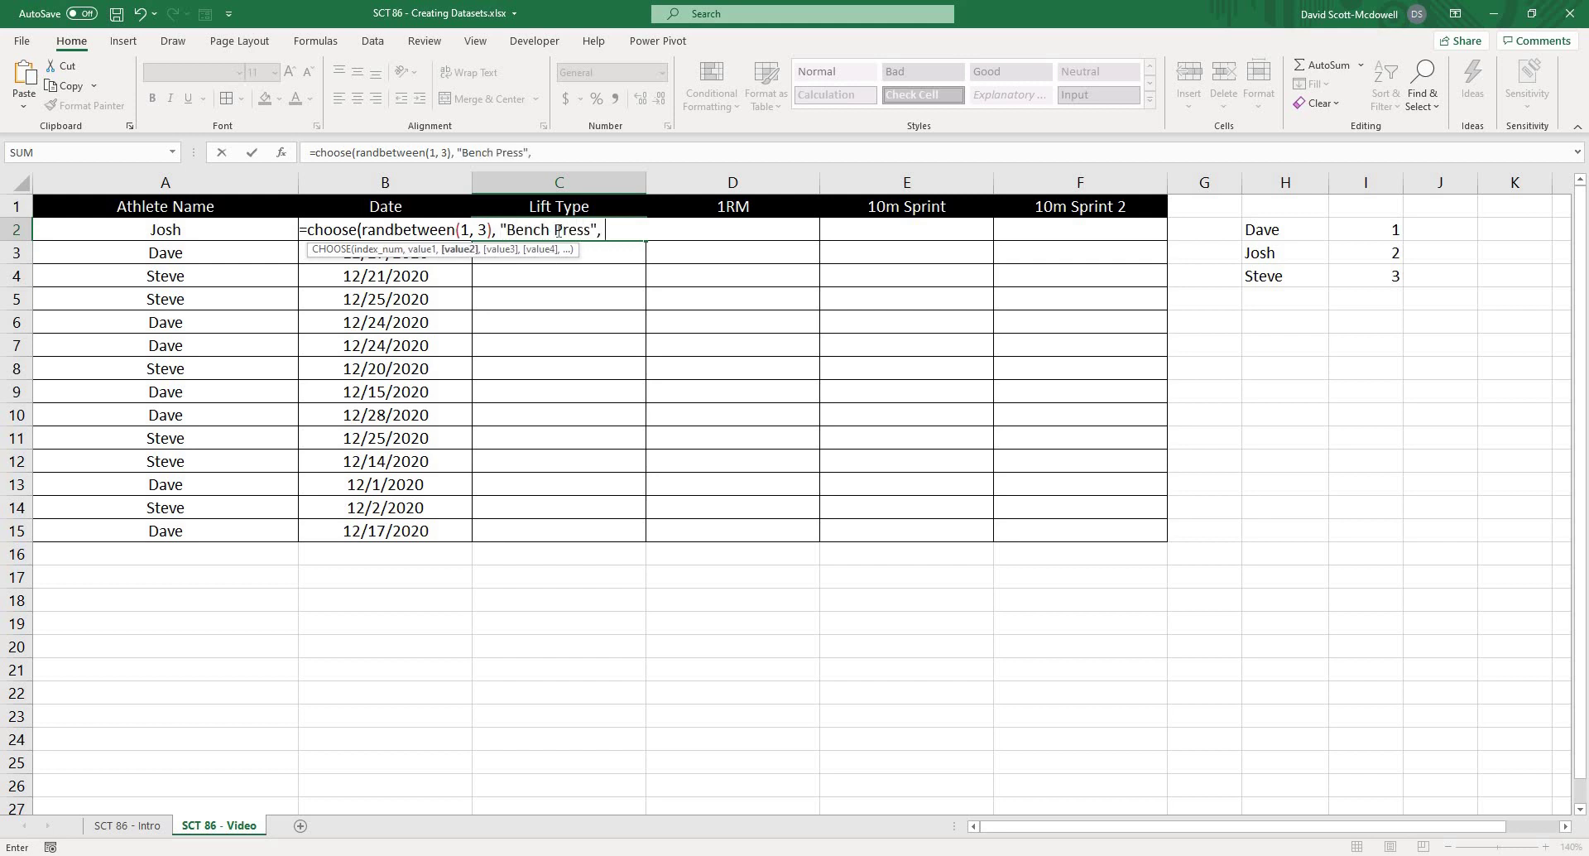
pyautogui.write('"Squat", D')
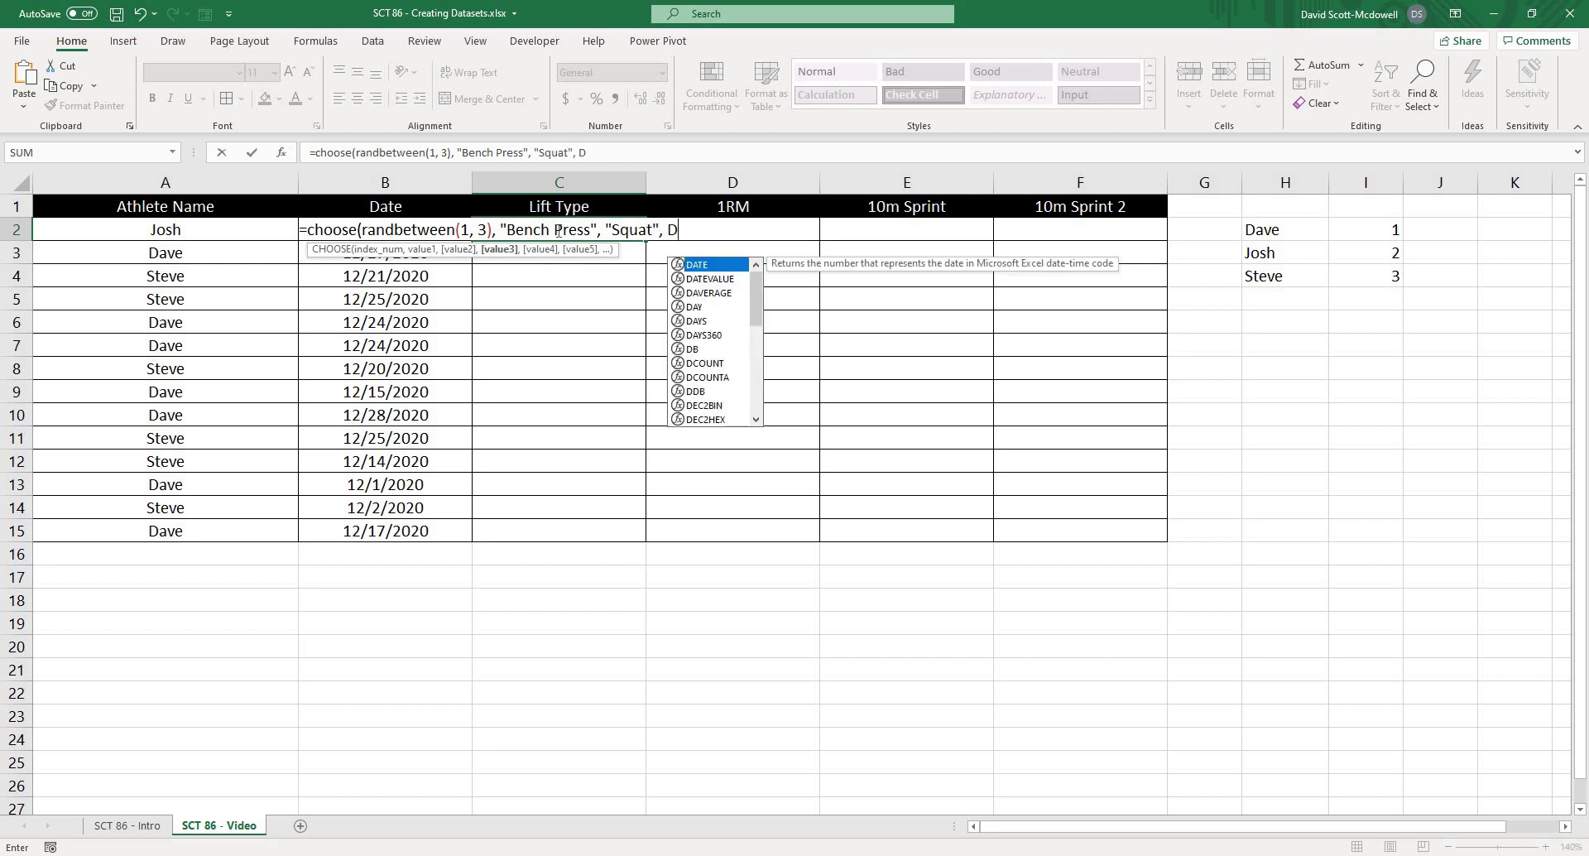
pyautogui.press('BackSpace')
pyautogui.write('"Deadl')
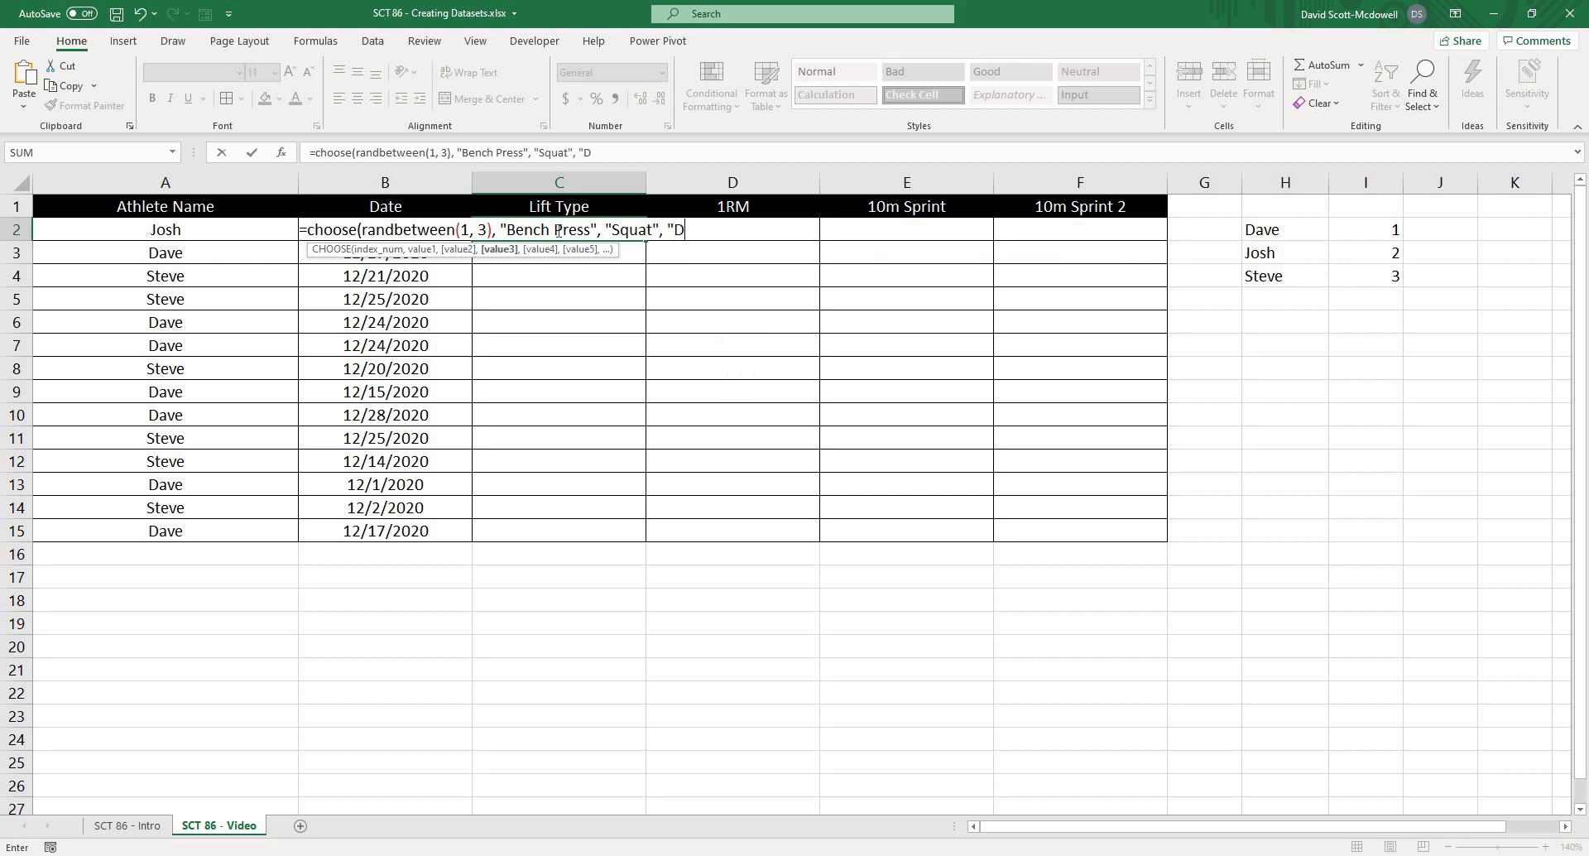
pyautogui.write('ift')
pyautogui.write(')')
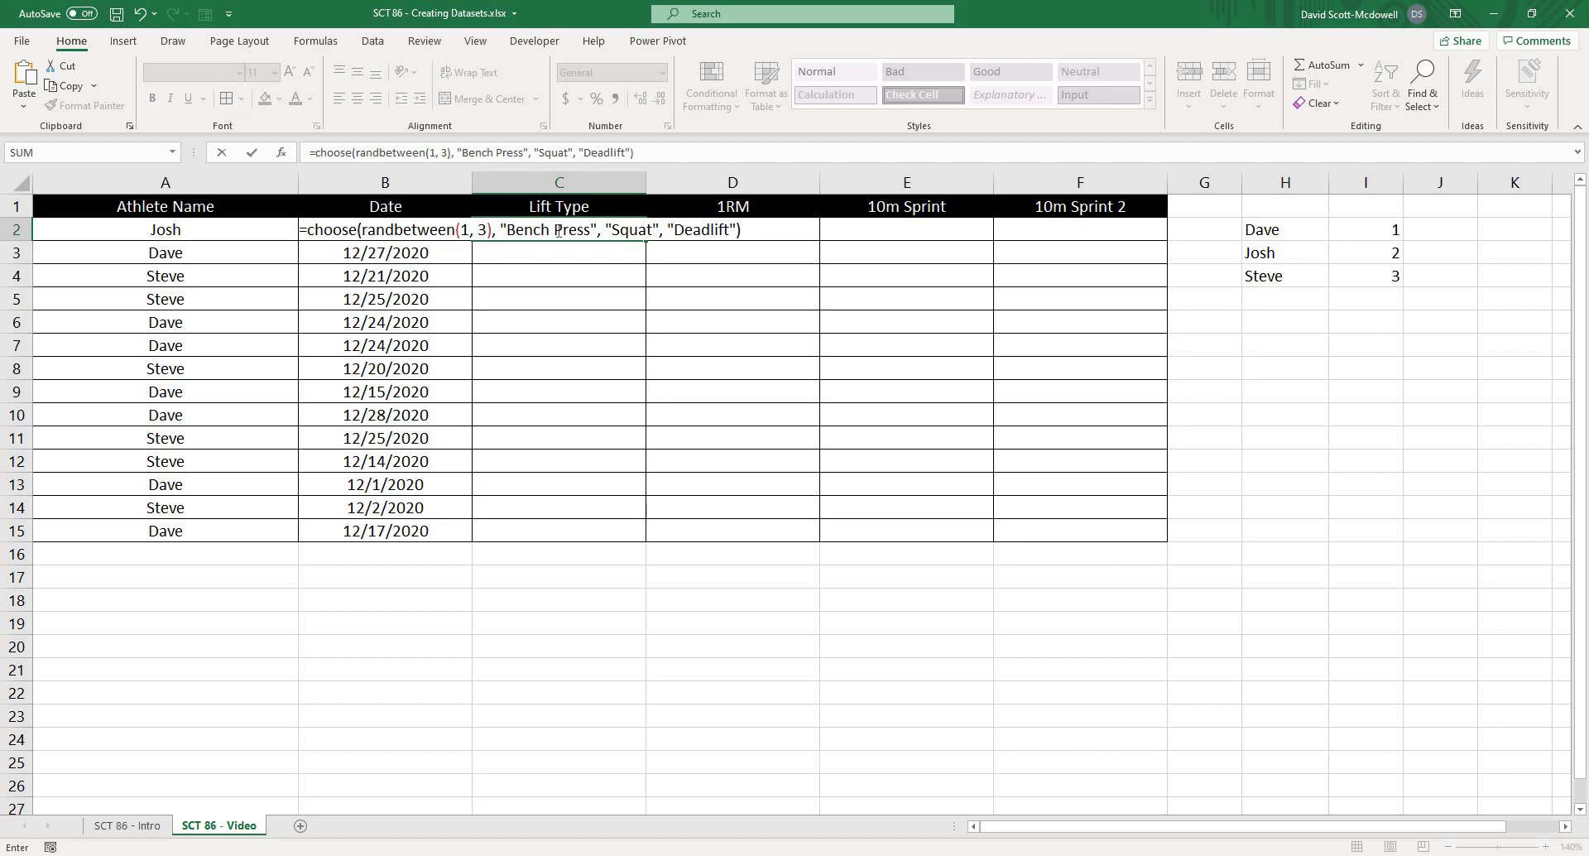
pyautogui.press('Return')
# - Fill the Lift Type formula down to C15 and check it in C2
pyautogui.click(559, 231)
pyautogui.moveTo(633, 466); pyautogui.dragTo(629, 537)
pyautogui.click(947, 596)
pyautogui.click(1192, 544)
pyautogui.click(1195, 617)
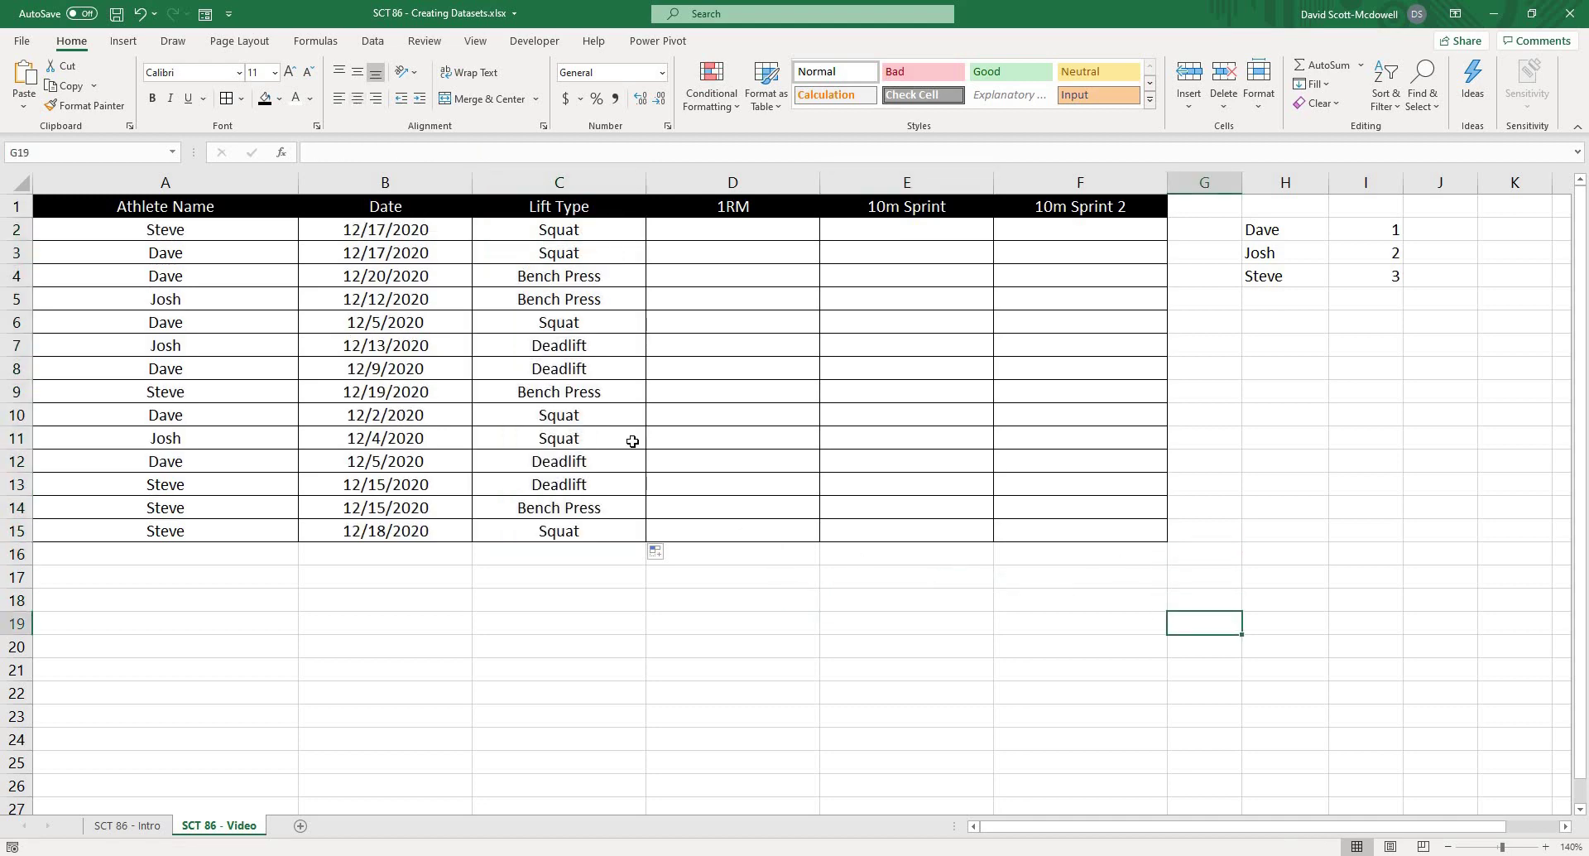
pyautogui.click(546, 232)
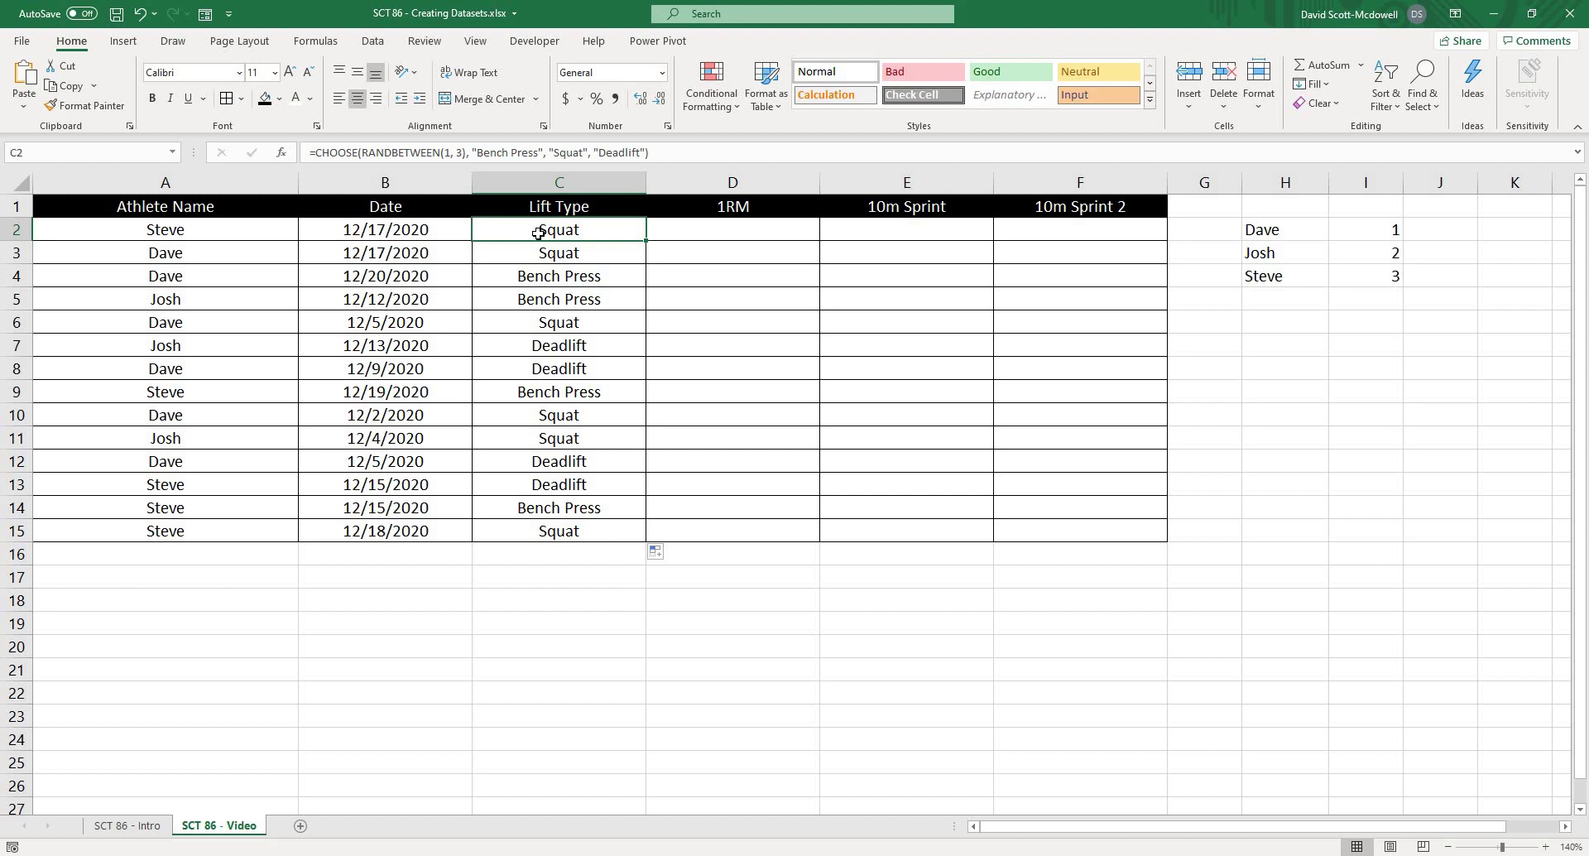
pyautogui.click(807, 346)
pyautogui.press('Up')
pyautogui.press('Up')
pyautogui.press('Right')
pyautogui.press('Right')
pyautogui.click(681, 234)
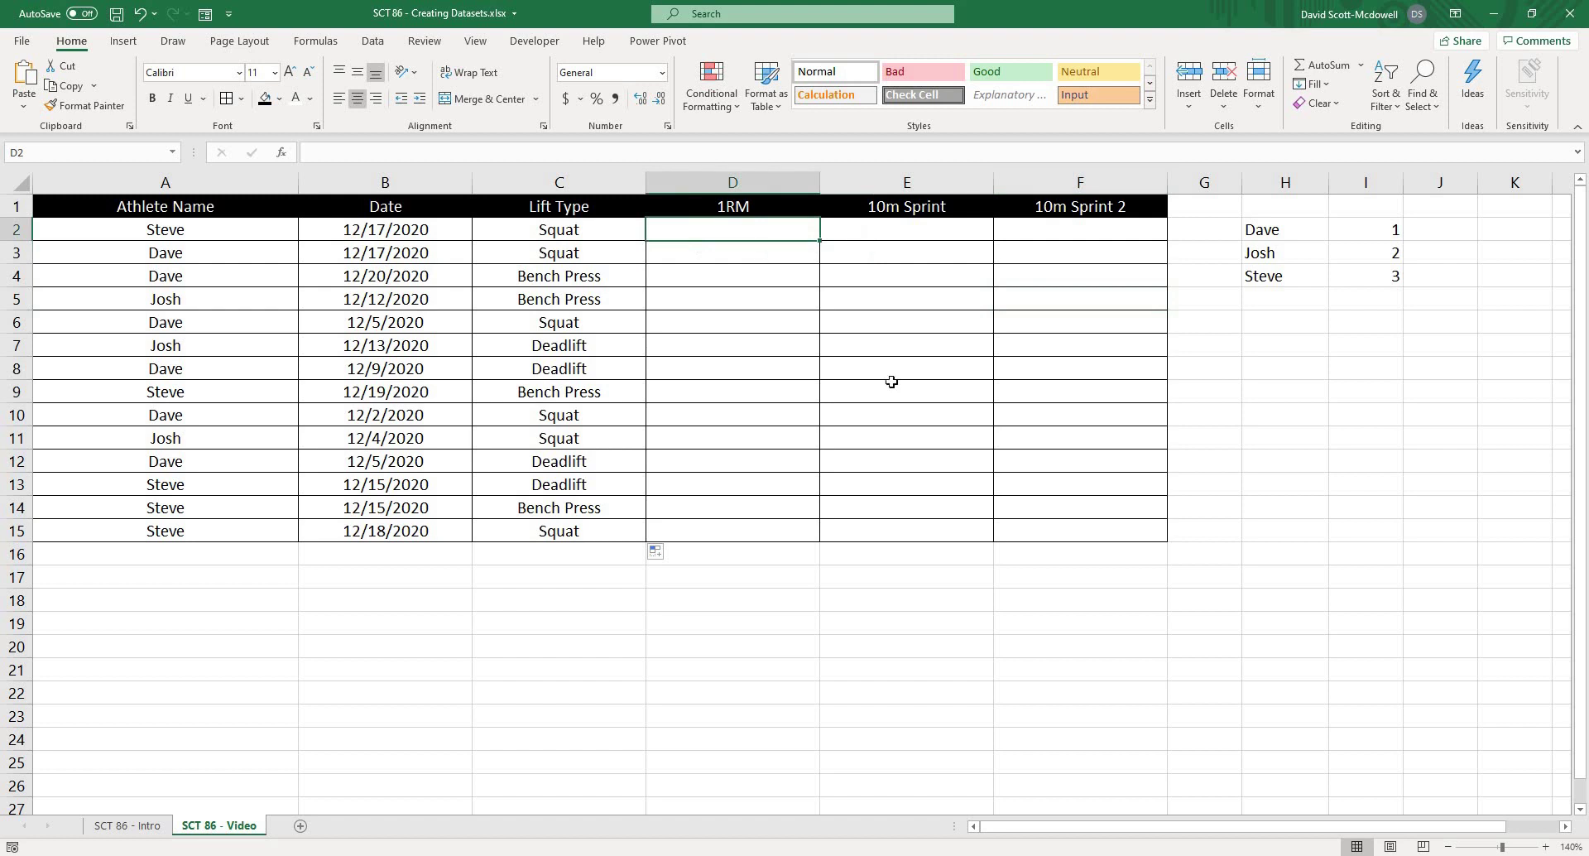
# - Enter =RANDBETWEEN(100, 400) in D2 and copy it down through D15
pyautogui.click(1014, 422)
pyautogui.press('Up')
pyautogui.press('Up')
pyautogui.press('Up')
pyautogui.press('Left')
pyautogui.click(743, 227)
pyautogui.write('=randbet')
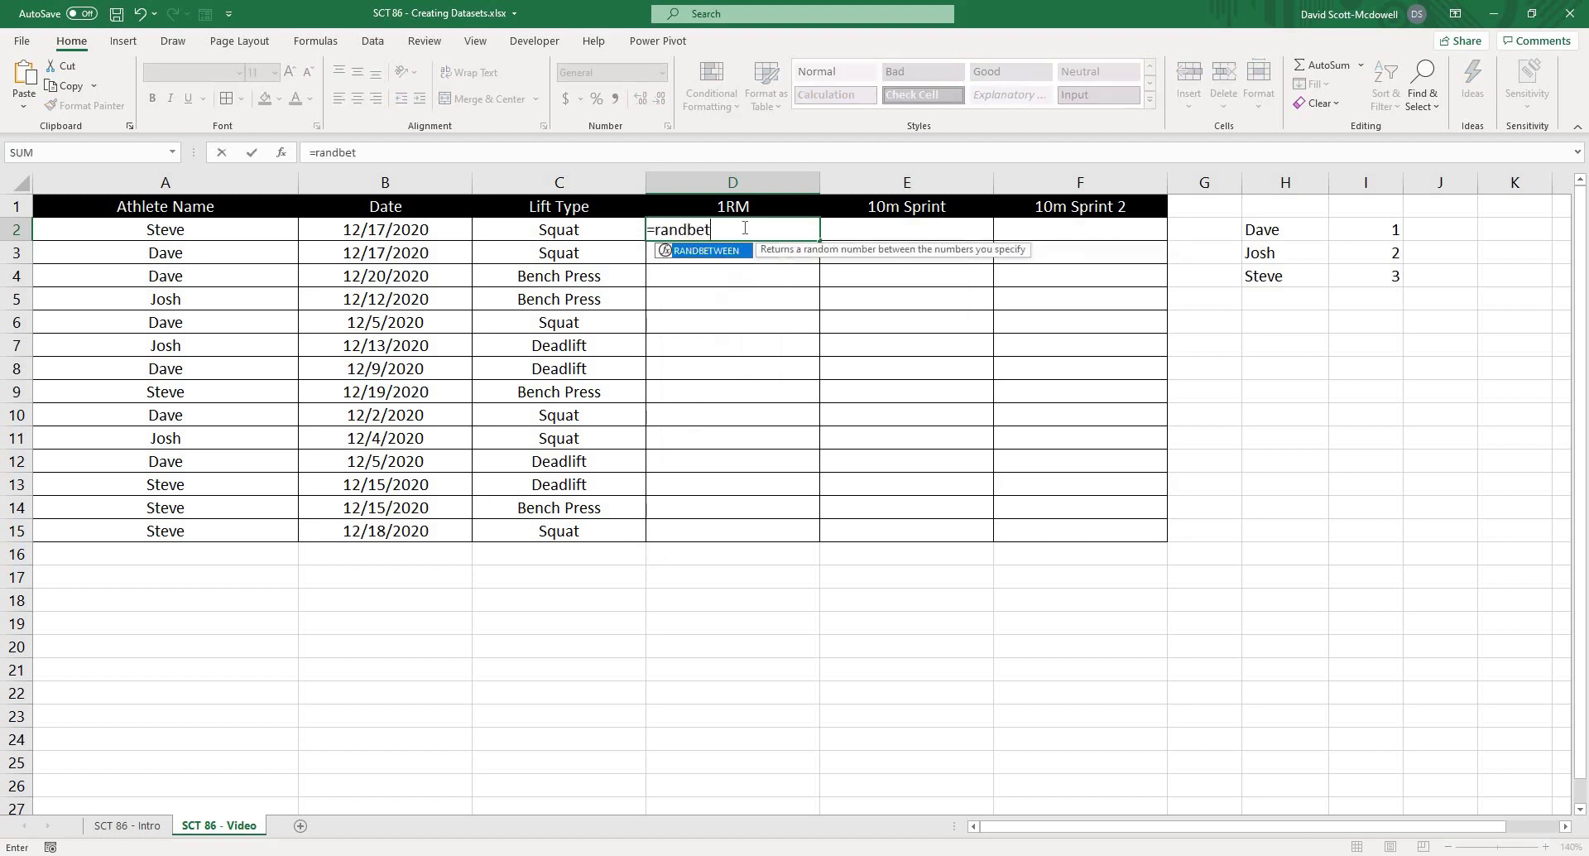
pyautogui.write('ween(')
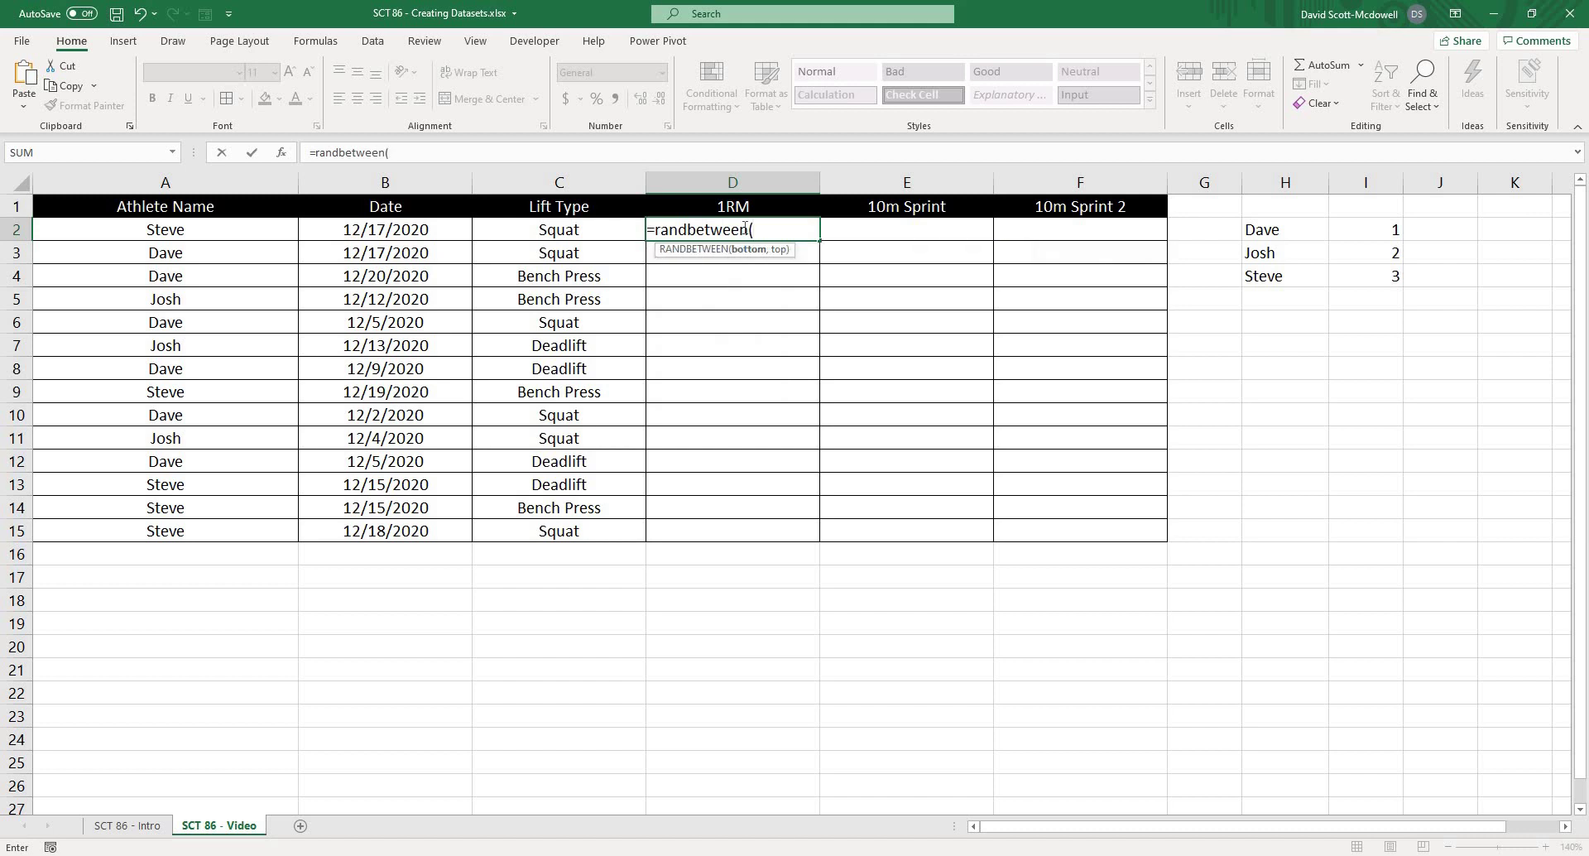
pyautogui.write('100, 400)')
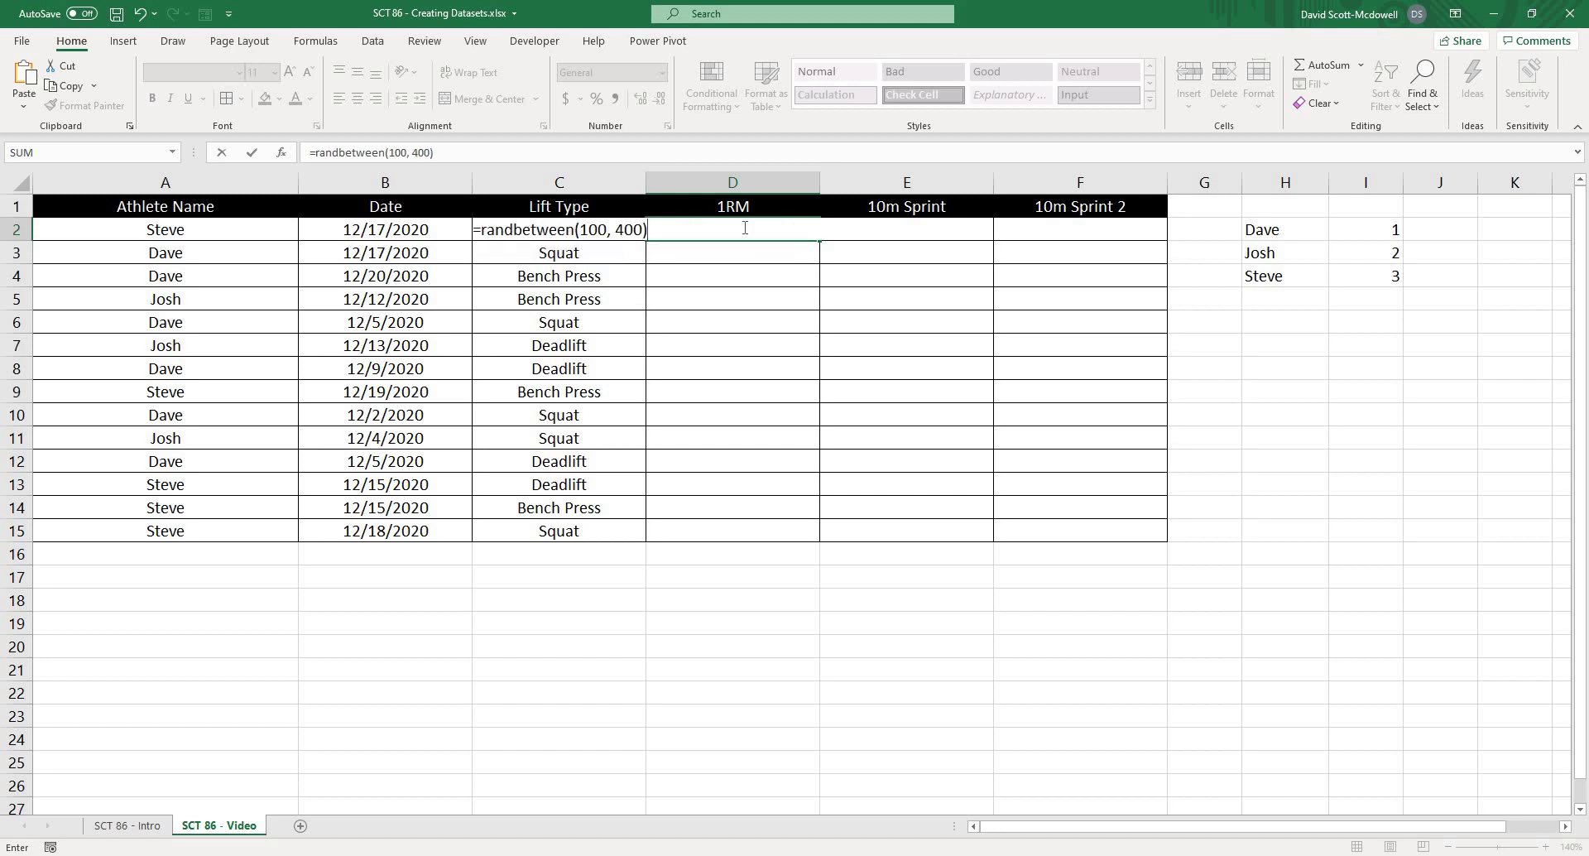
pyautogui.hotkey('ctrl', 'Return')
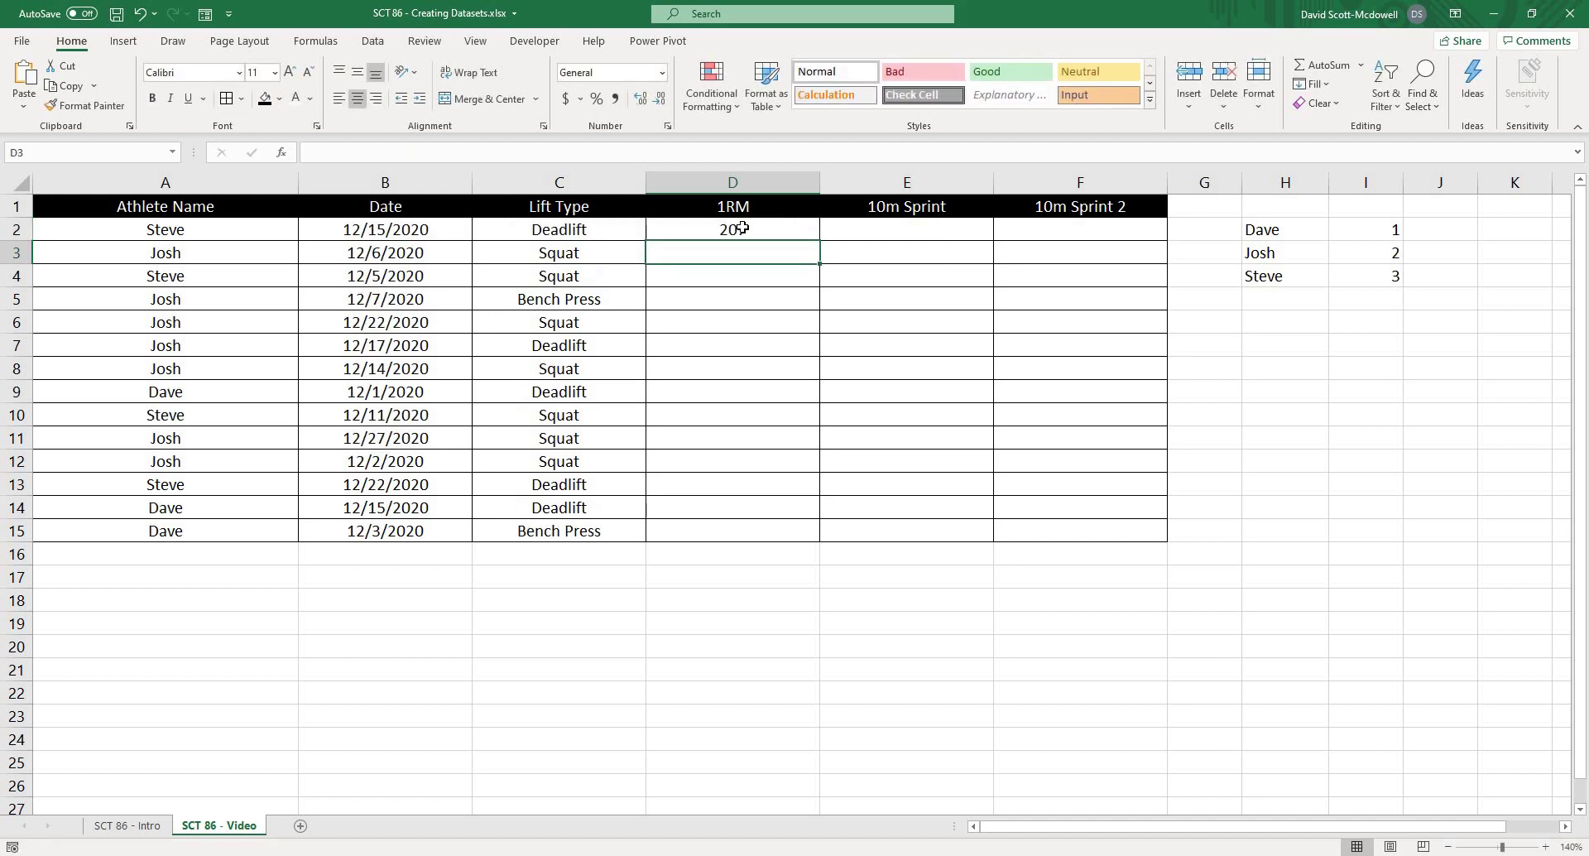
pyautogui.moveTo(819, 239); pyautogui.dragTo(796, 533)
pyautogui.click(1074, 574)
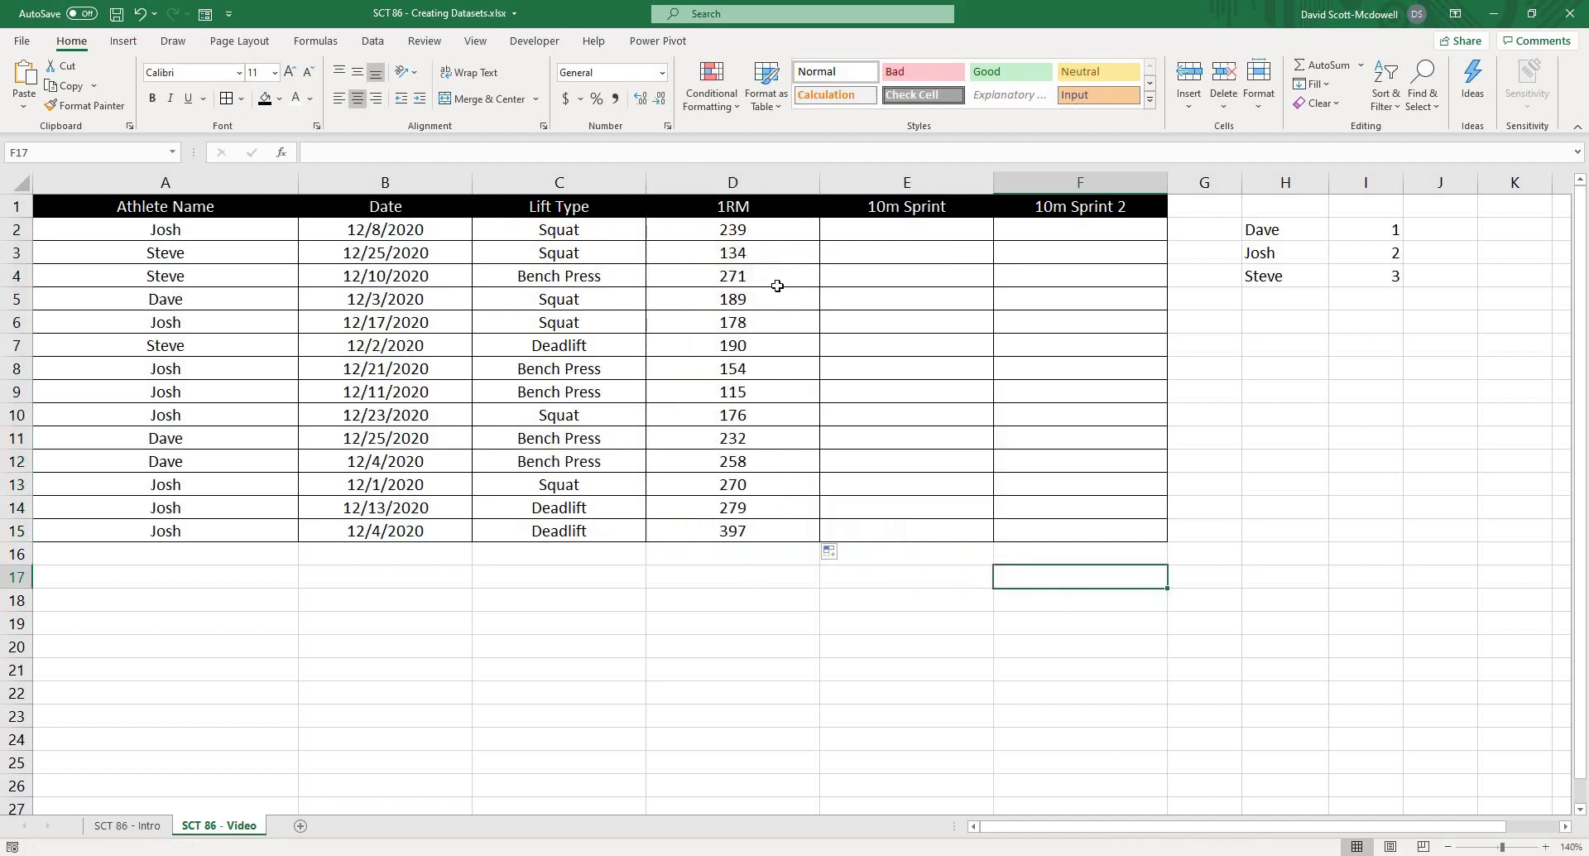
pyautogui.click(763, 600)
pyautogui.click(732, 229)
# - Change the D2 formula to =MROUND(RANDBETWEEN(100, 400), 5)
pyautogui.click(316, 154)
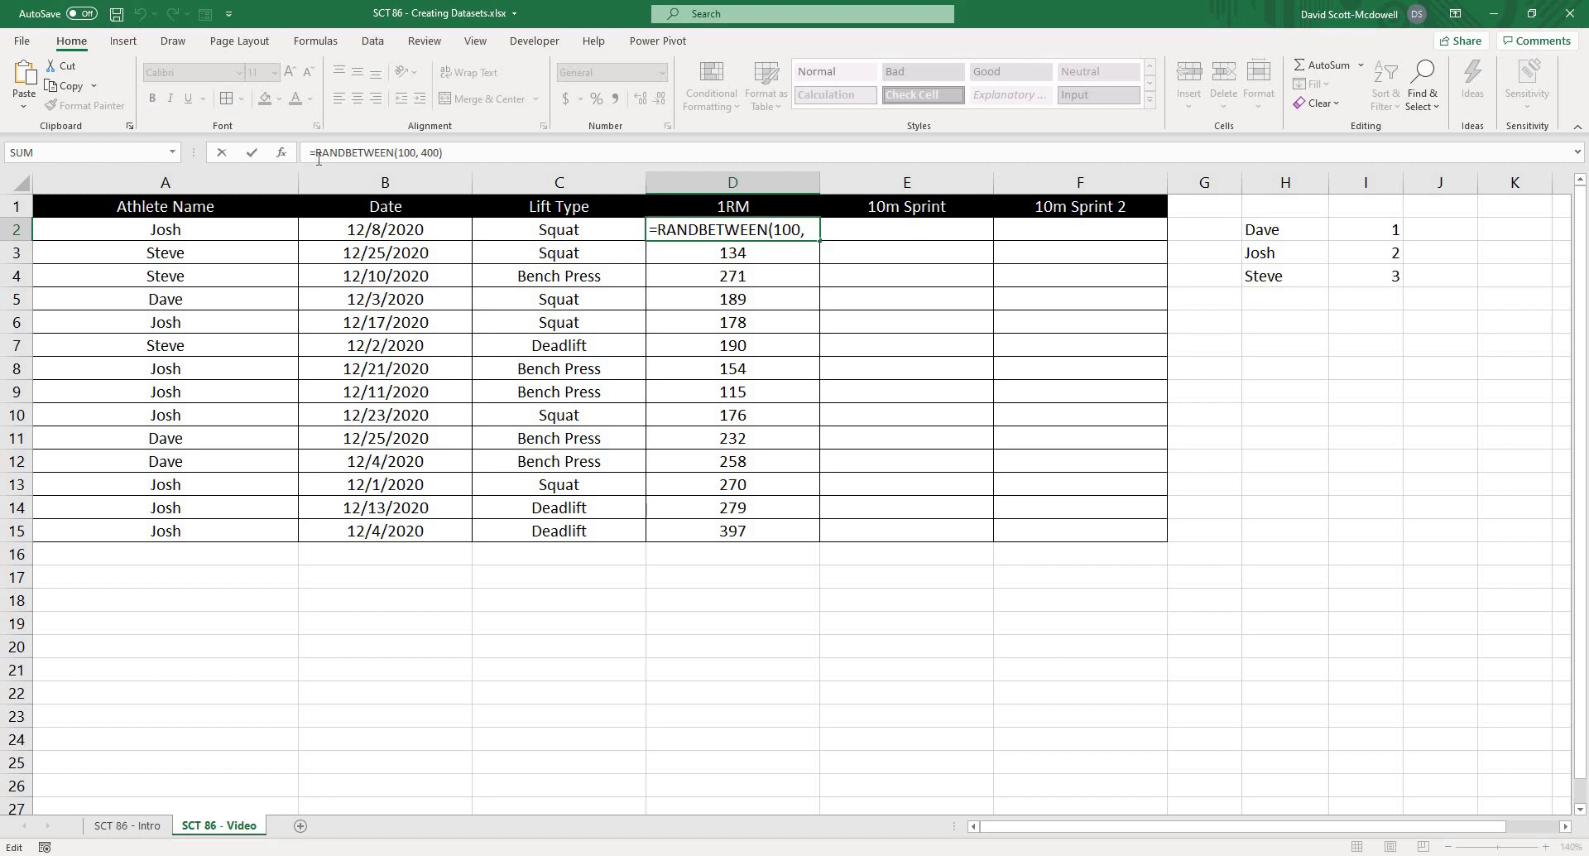
pyautogui.write('mround(')
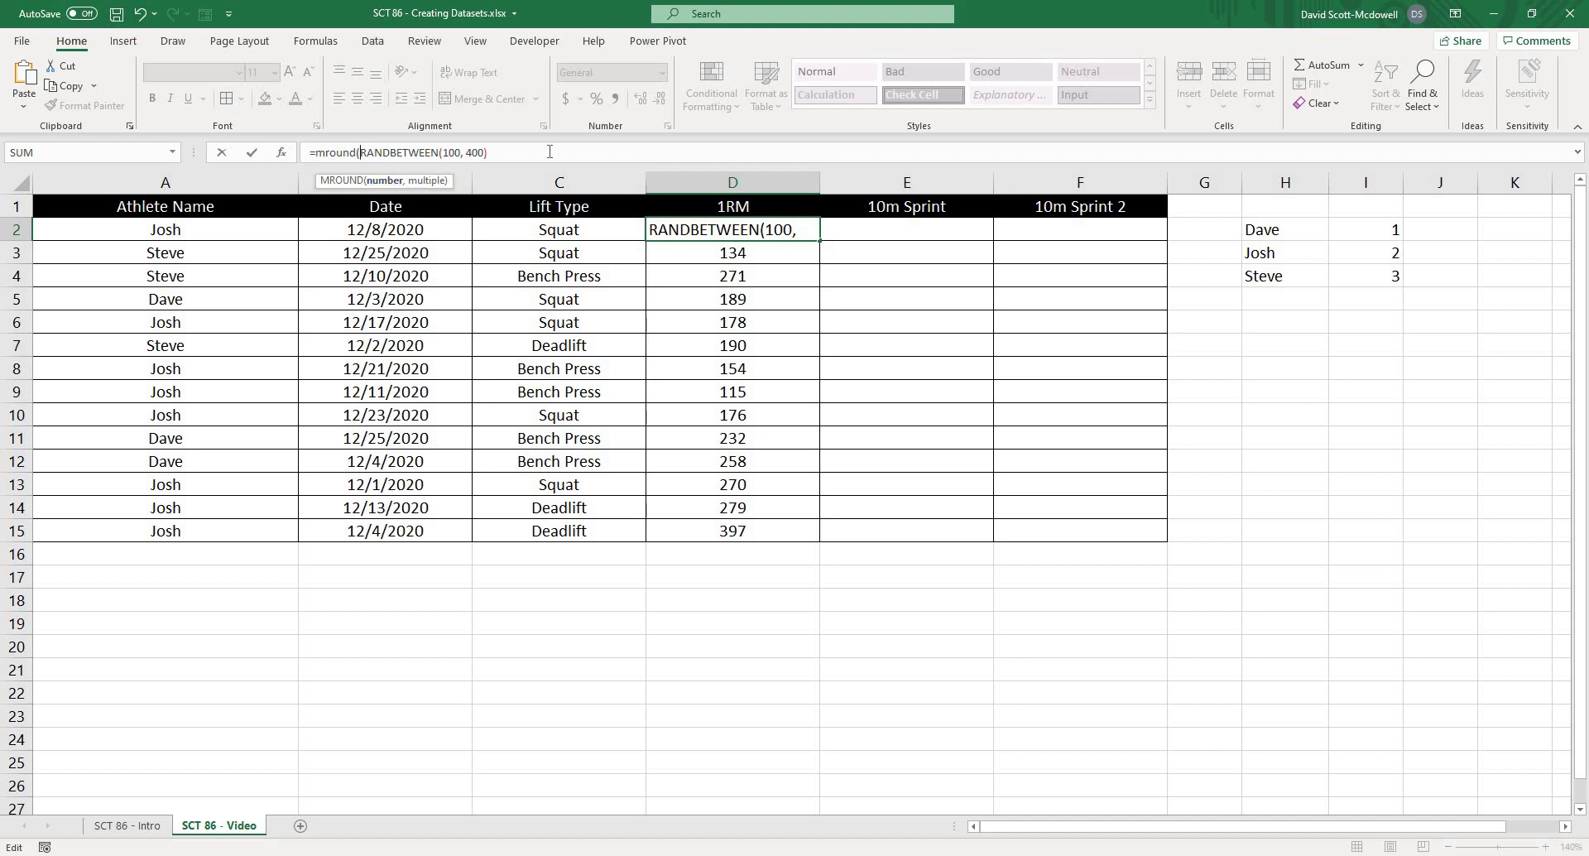
pyautogui.click(516, 152)
pyautogui.write(',')
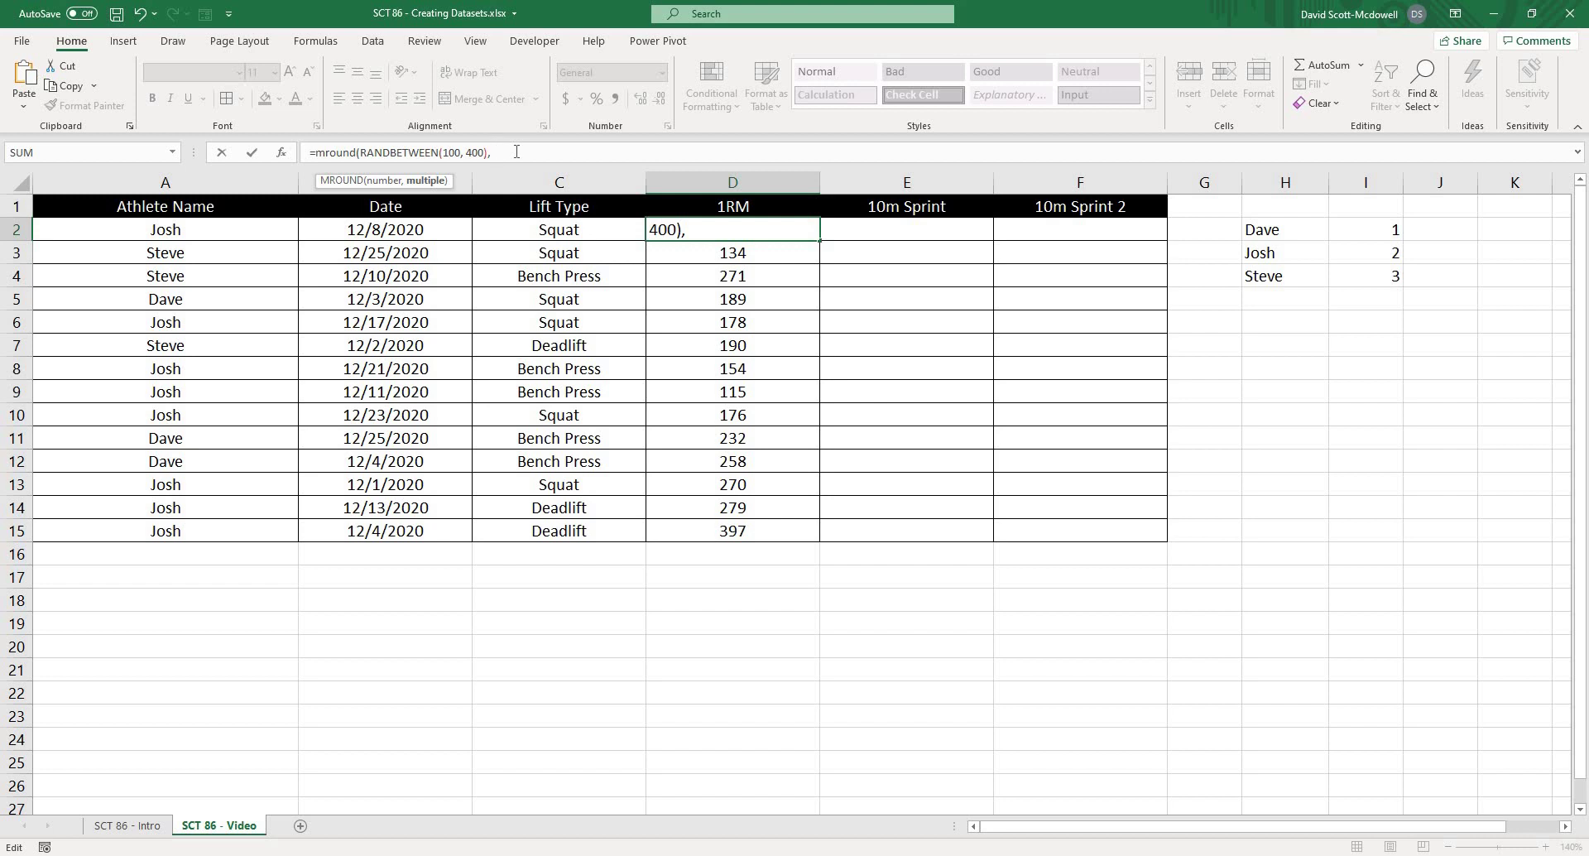
pyautogui.write('5)')
pyautogui.press('Return')
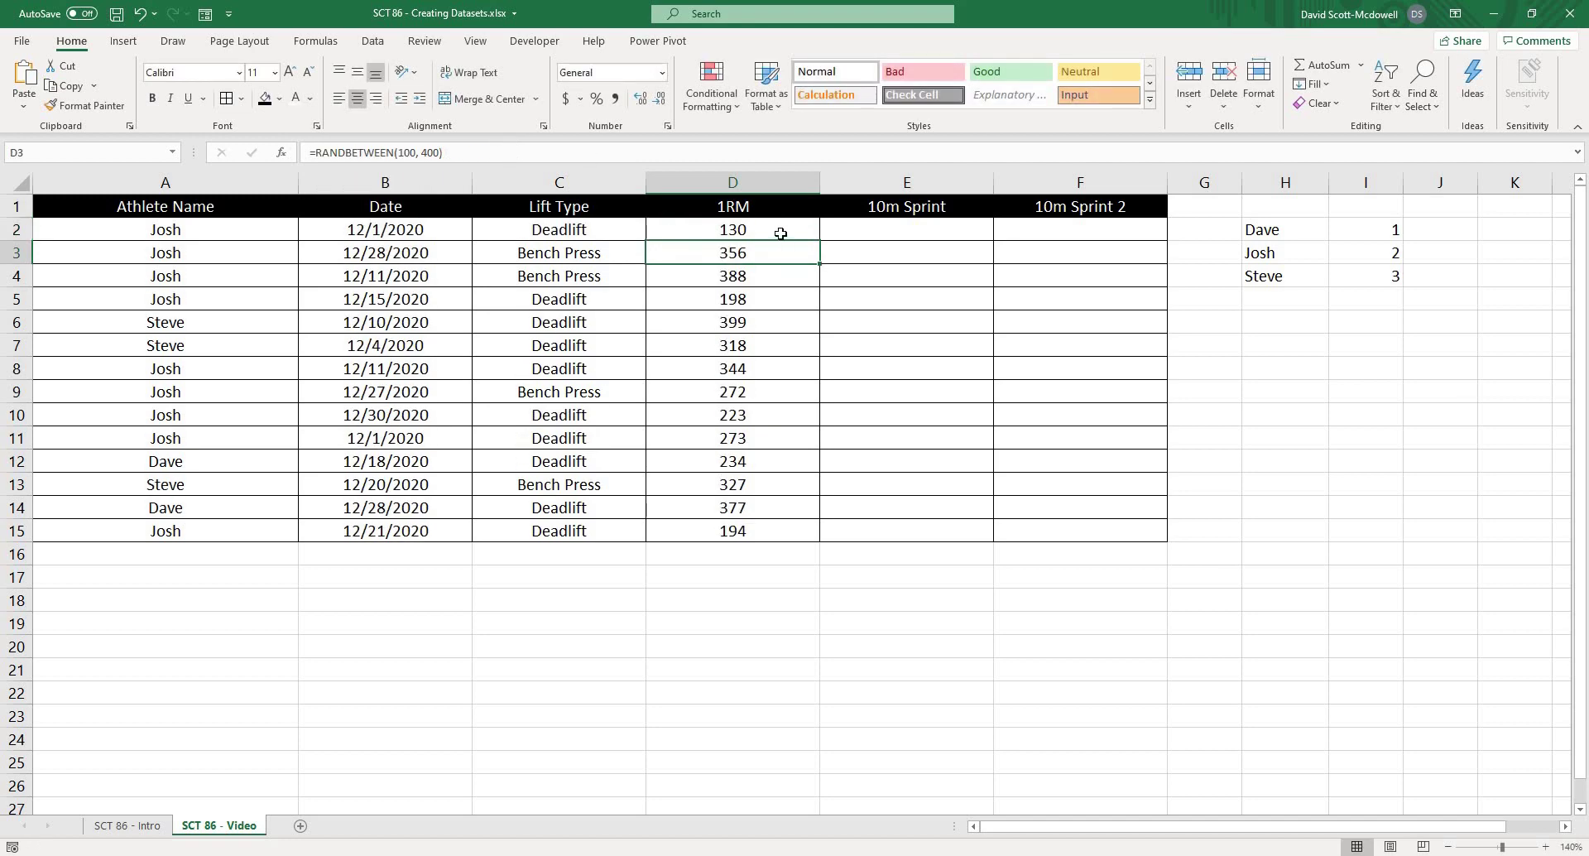
# - Copy the rounded 1RM formula down to D15 and check the values
pyautogui.click(787, 234)
pyautogui.moveTo(818, 241); pyautogui.dragTo(776, 554)
pyautogui.click(768, 251)
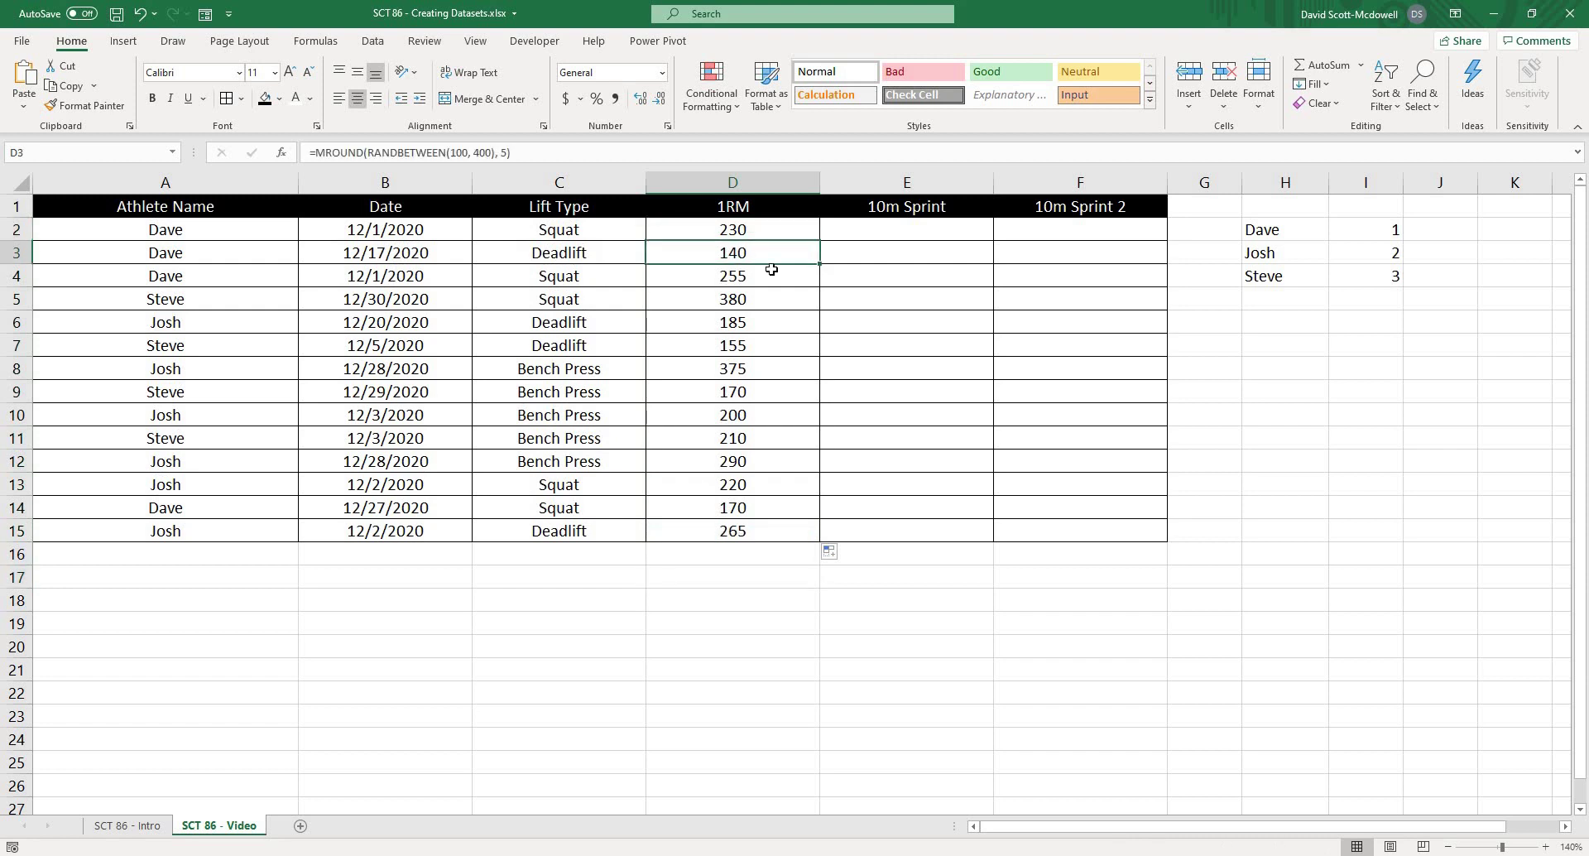
pyautogui.press('Down')
pyautogui.press('Down')
pyautogui.press('Down')
pyautogui.press('Down')
pyautogui.press('Down')
pyautogui.press('Down')
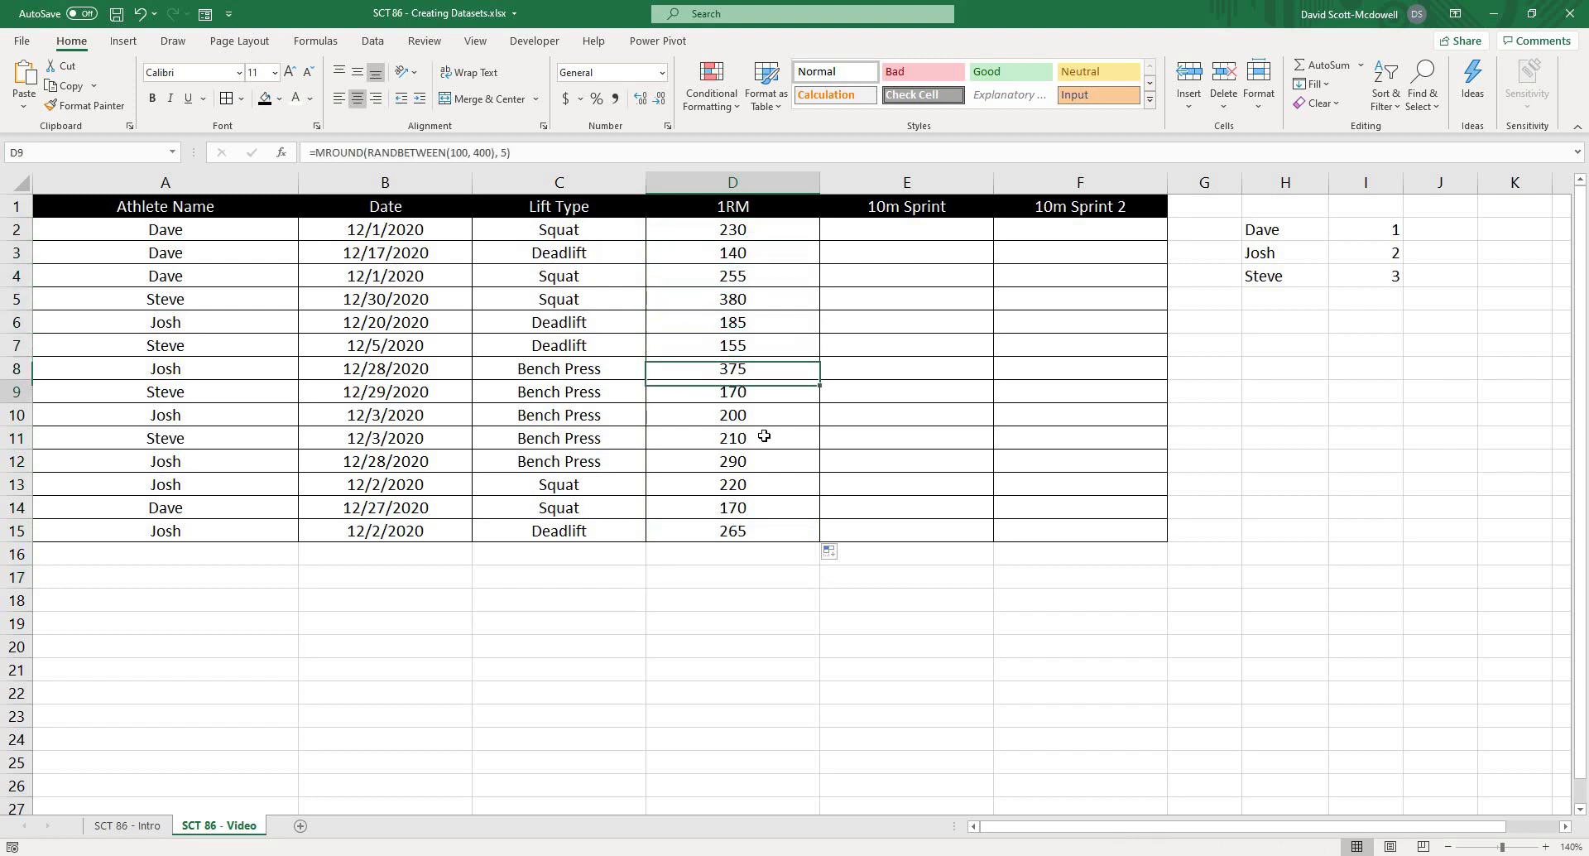
pyautogui.press('Down')
pyautogui.press('Down')
pyautogui.press('Down')
pyautogui.press('Down')
pyautogui.press('Down')
pyautogui.press('Down')
pyautogui.moveTo(769, 601); pyautogui.dragTo(777, 586)
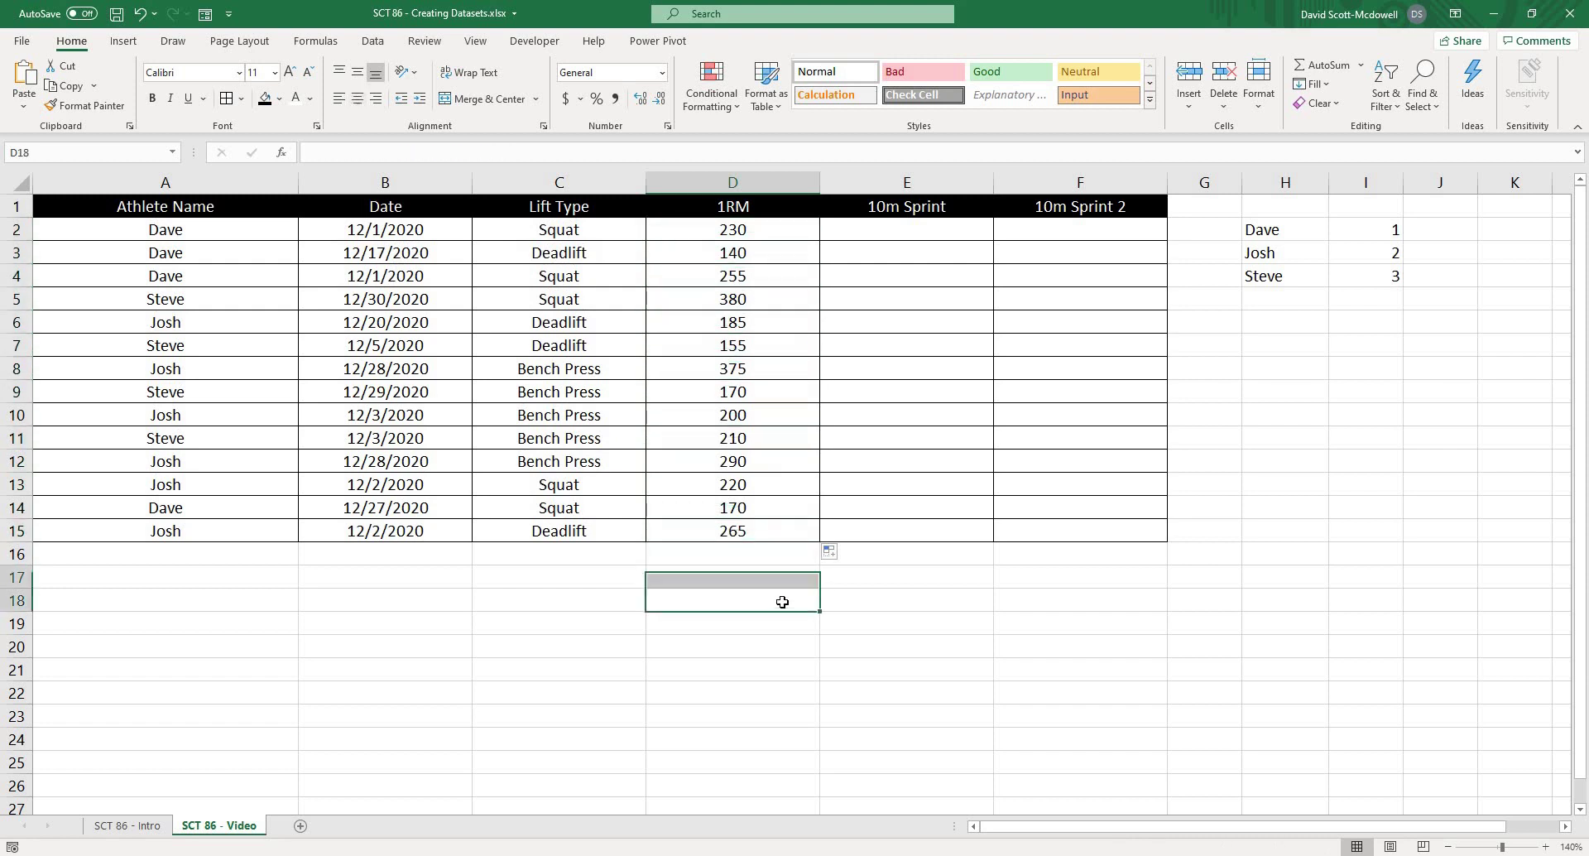
pyautogui.click(1033, 617)
pyautogui.click(273, 572)
pyautogui.click(223, 621)
pyautogui.click(565, 639)
pyautogui.click(778, 227)
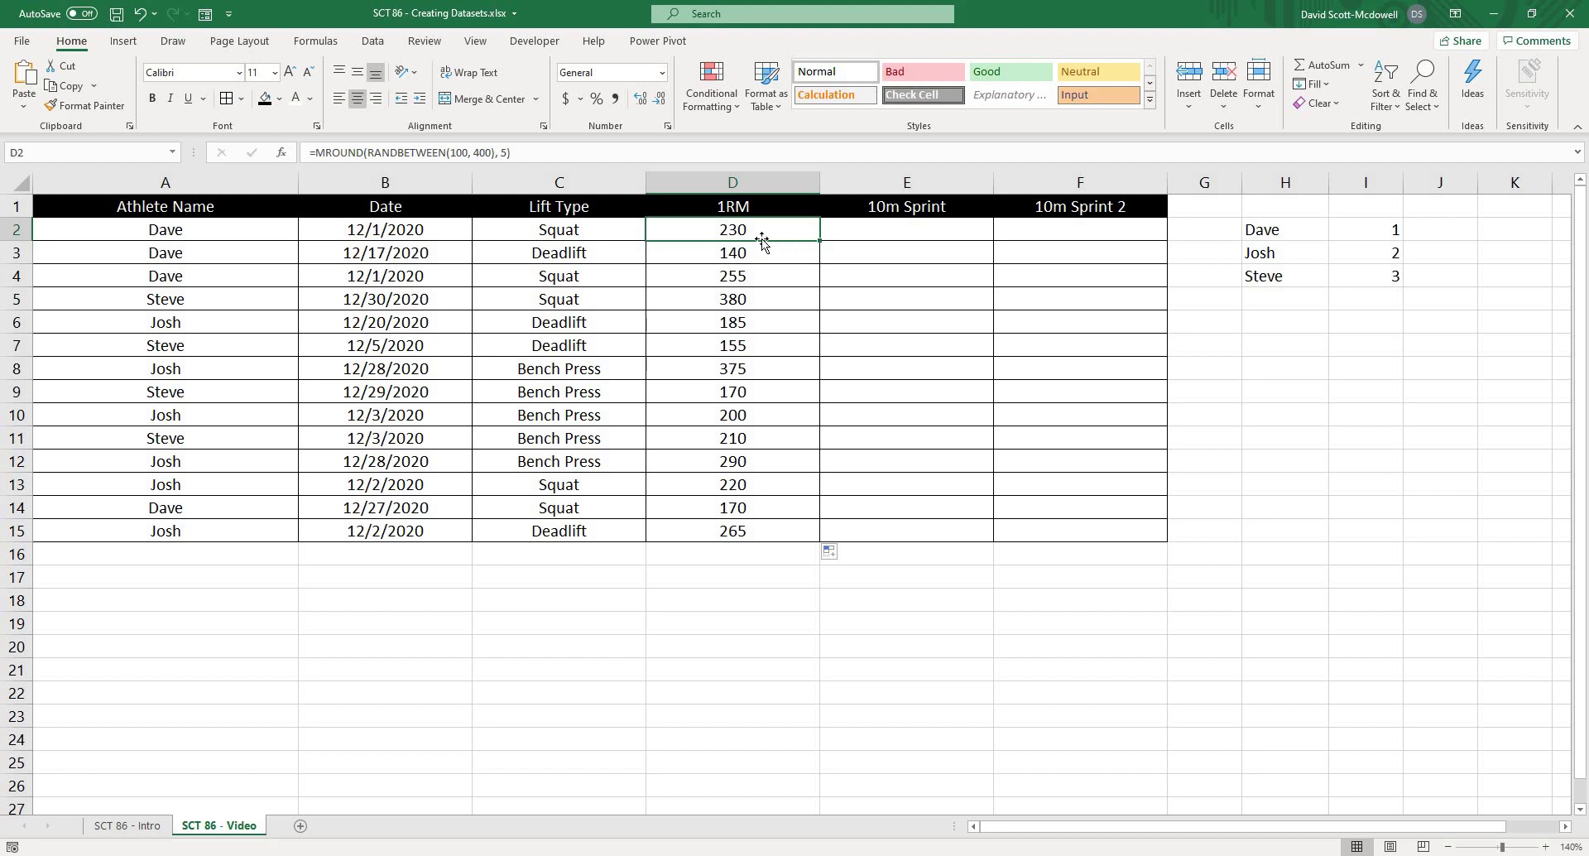
pyautogui.click(898, 234)
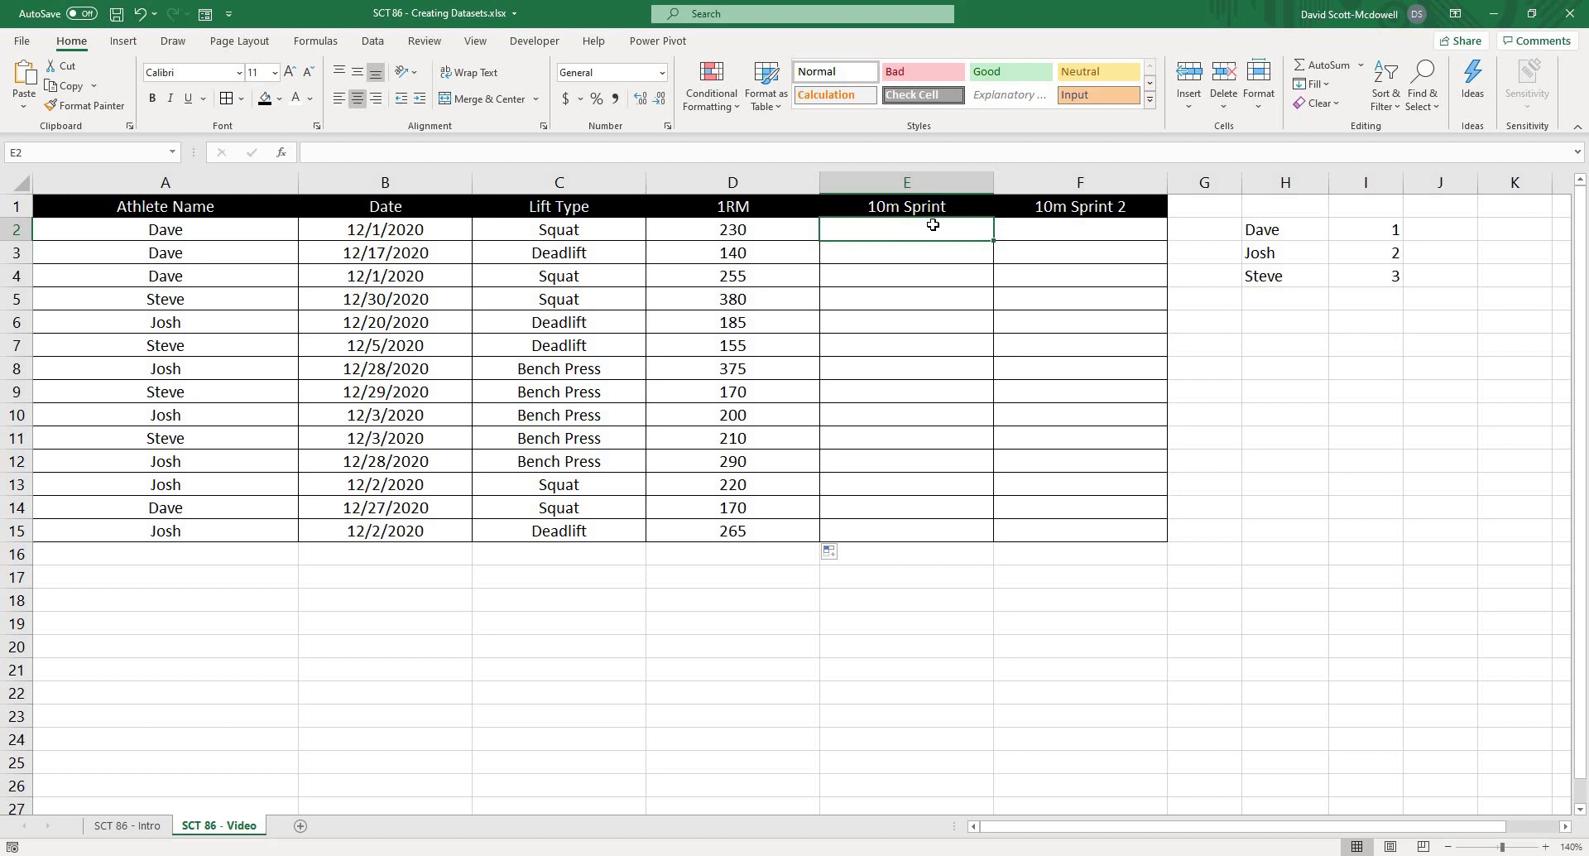
# - Enter =RAND() in E2 and fill it down to E15
pyautogui.write('=ran')
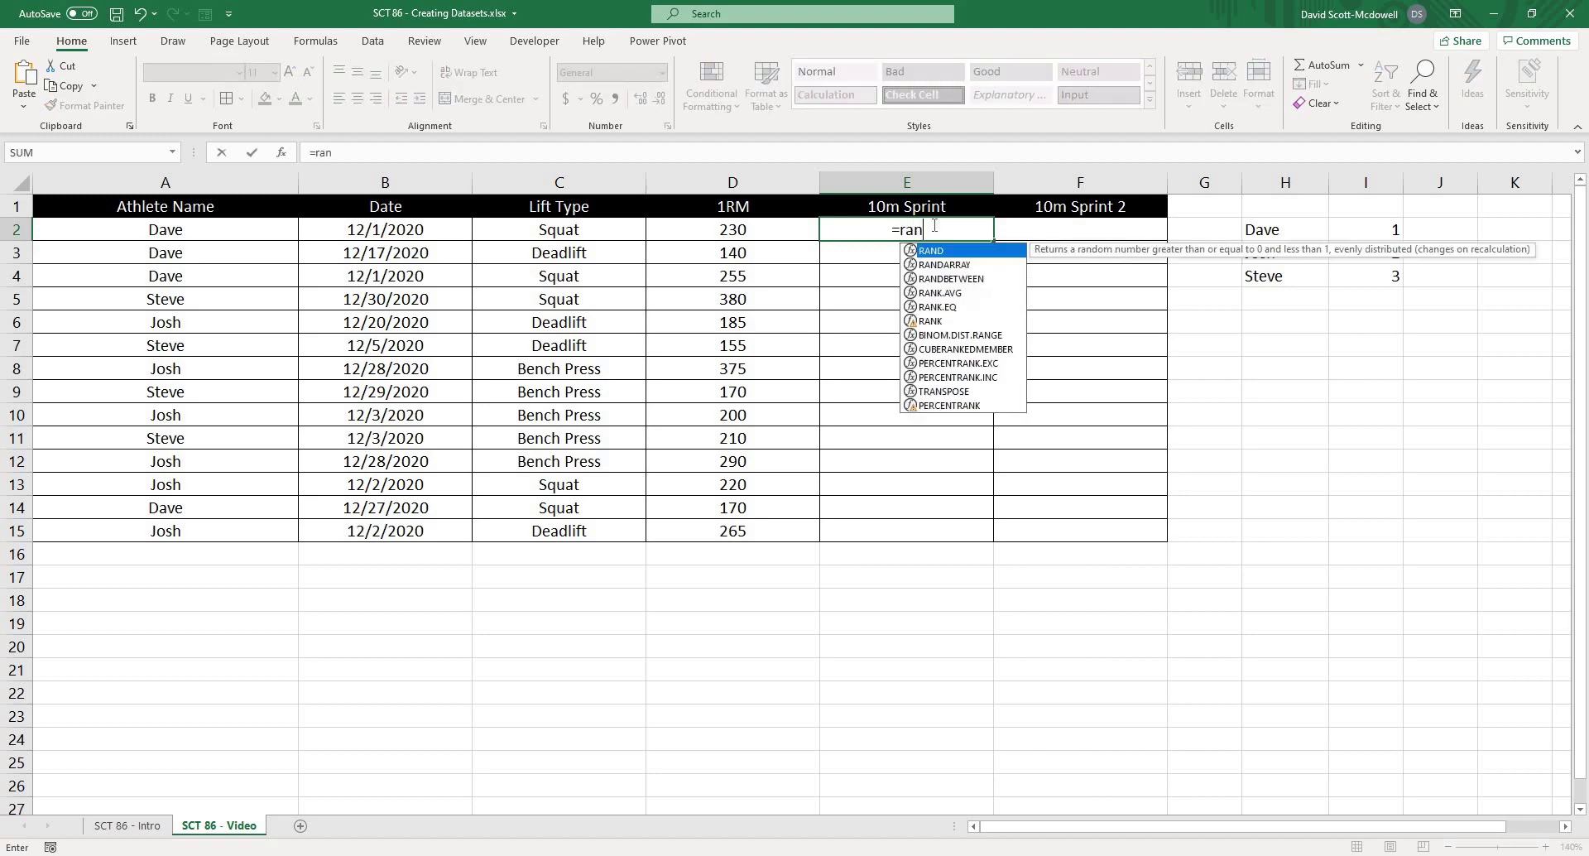
pyautogui.write('d()')
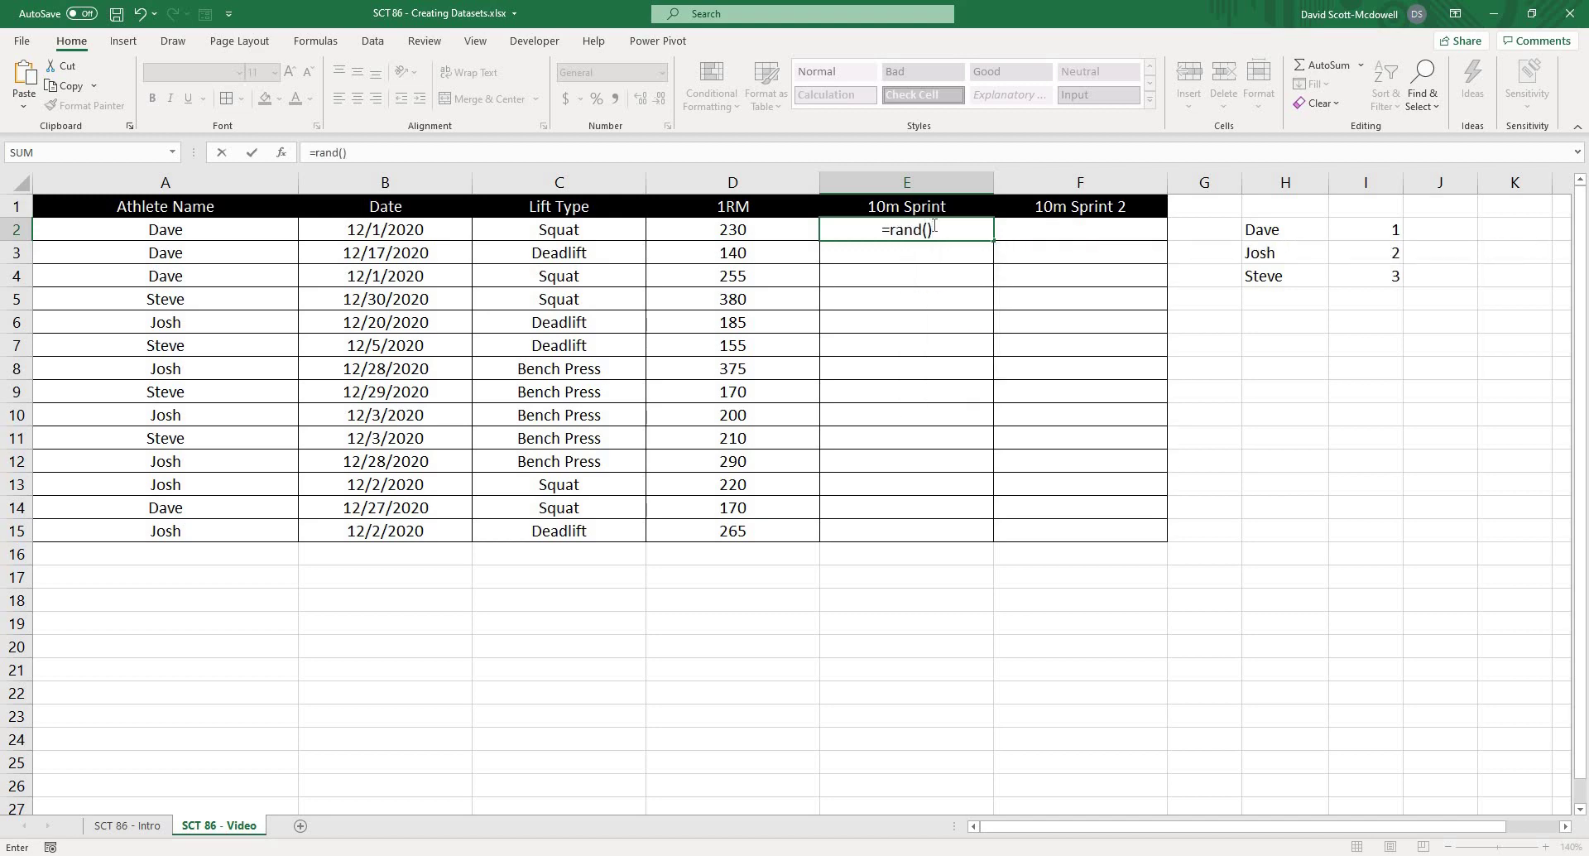
pyautogui.hotkey('ctrl', 'Return')
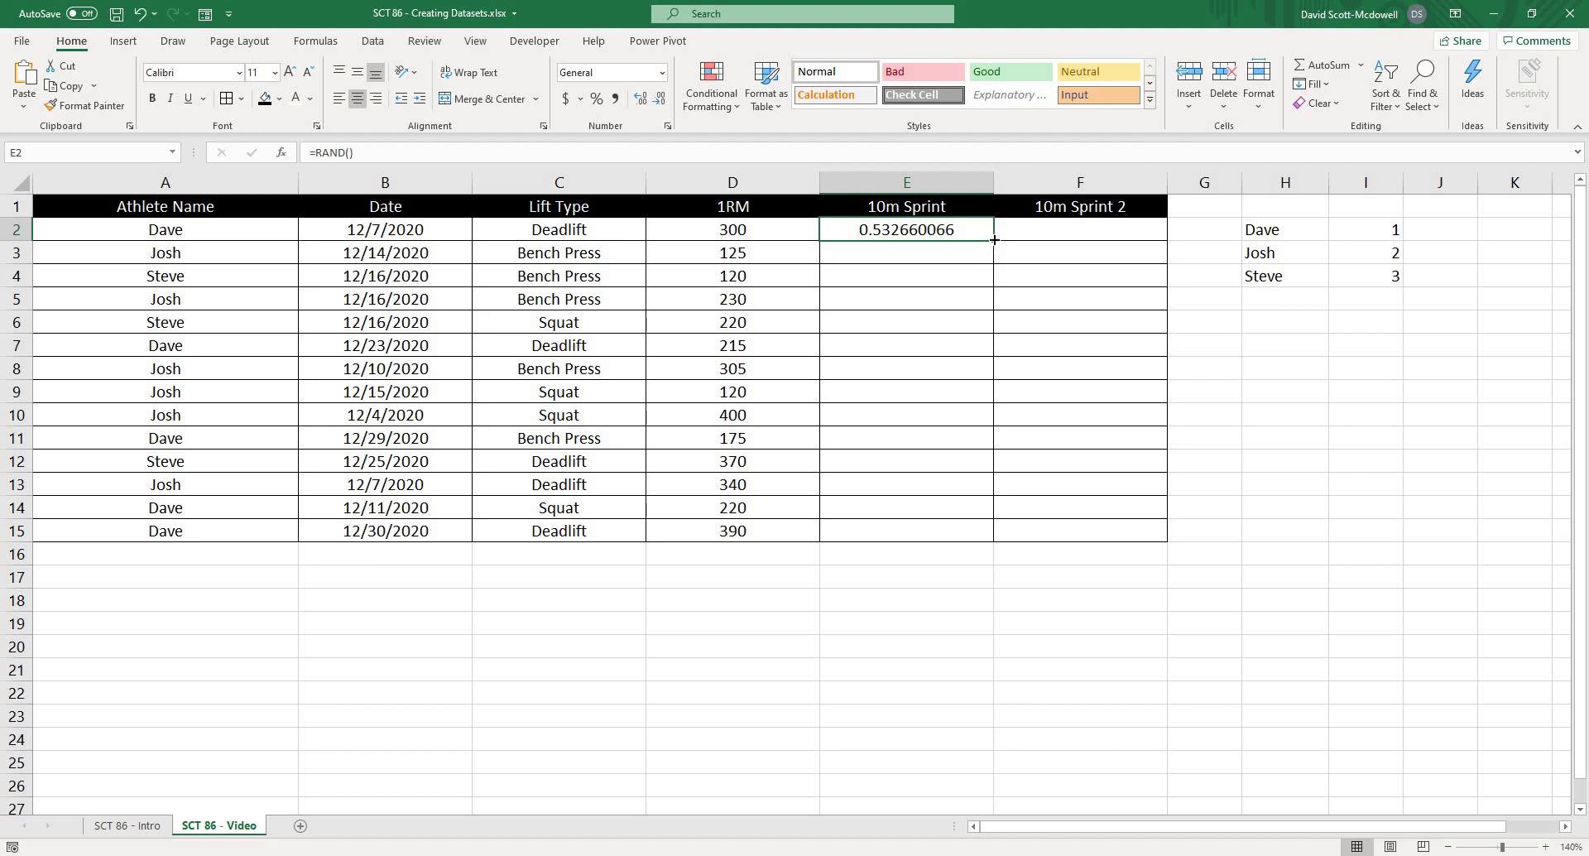
pyautogui.moveTo(987, 286); pyautogui.dragTo(934, 575)
pyautogui.click(922, 626)
pyautogui.click(901, 232)
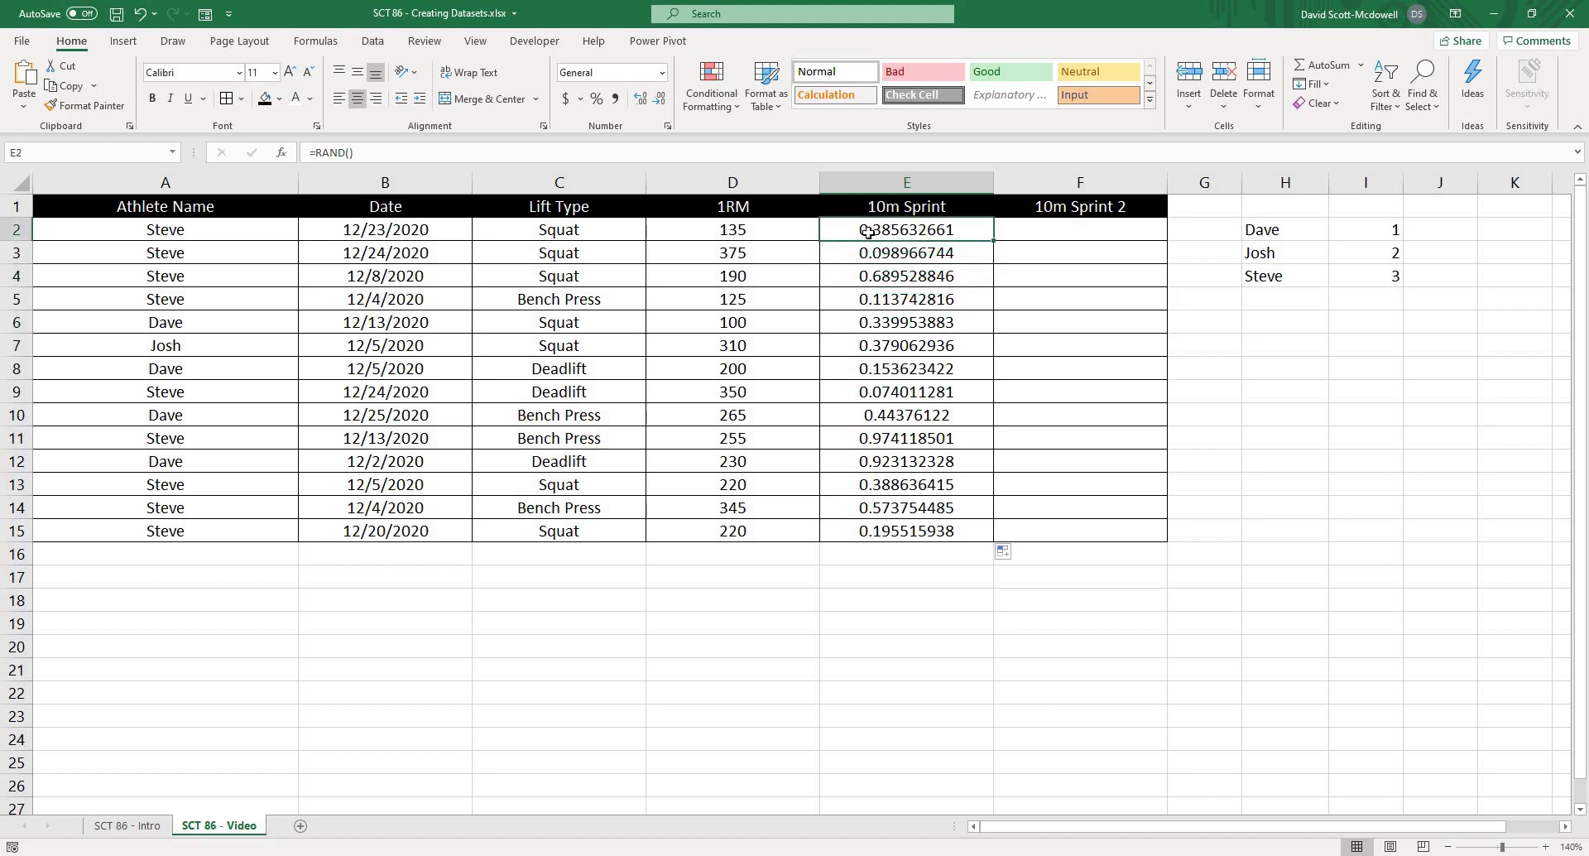
# - Change E2 to =RAND()*(2-1)+1 and fill it down to E15
pyautogui.click(404, 153)
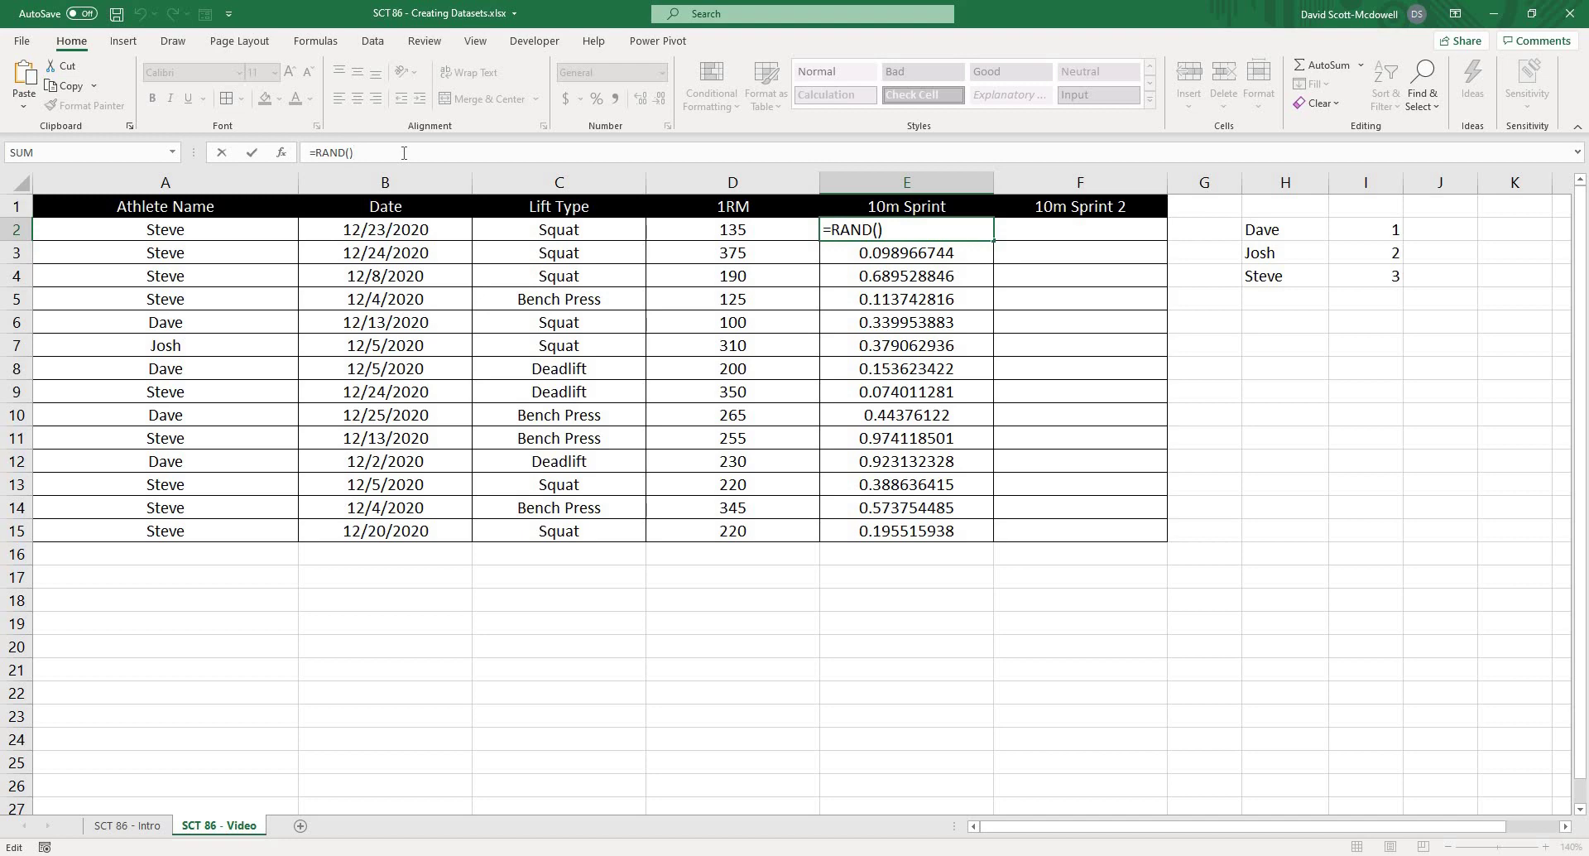
pyautogui.write('*(')
pyautogui.write('2-1)+1')
pyautogui.hotkey('ctrl', 'Return')
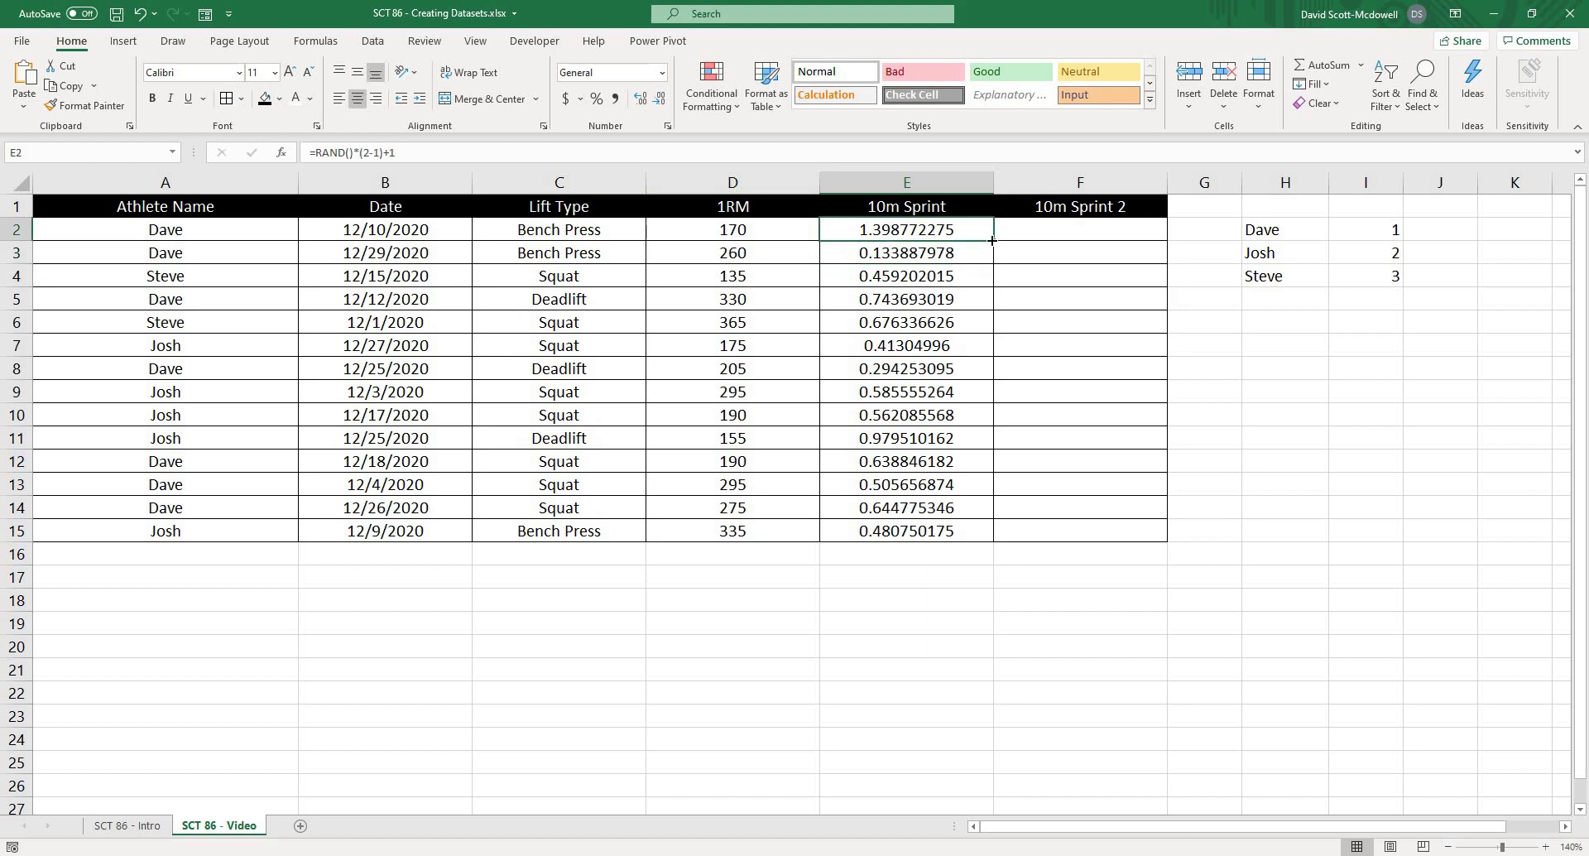
pyautogui.moveTo(993, 240); pyautogui.dragTo(924, 533)
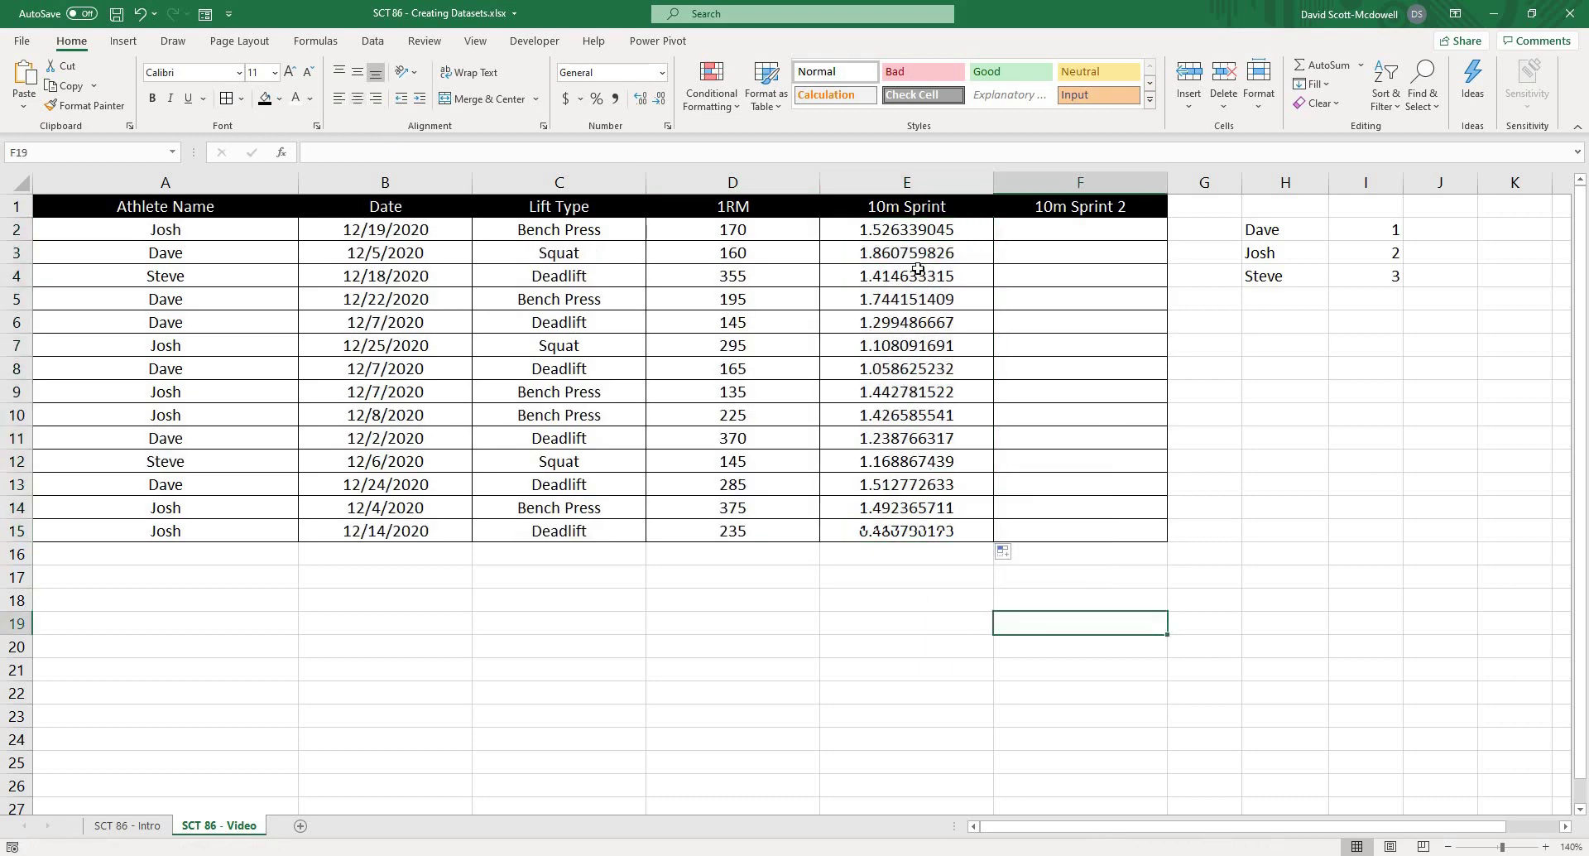
# - Check the current sprint values in column E
pyautogui.click(916, 239)
pyautogui.press('Down')
pyautogui.press('Down')
pyautogui.press('Down')
pyautogui.press('Down')
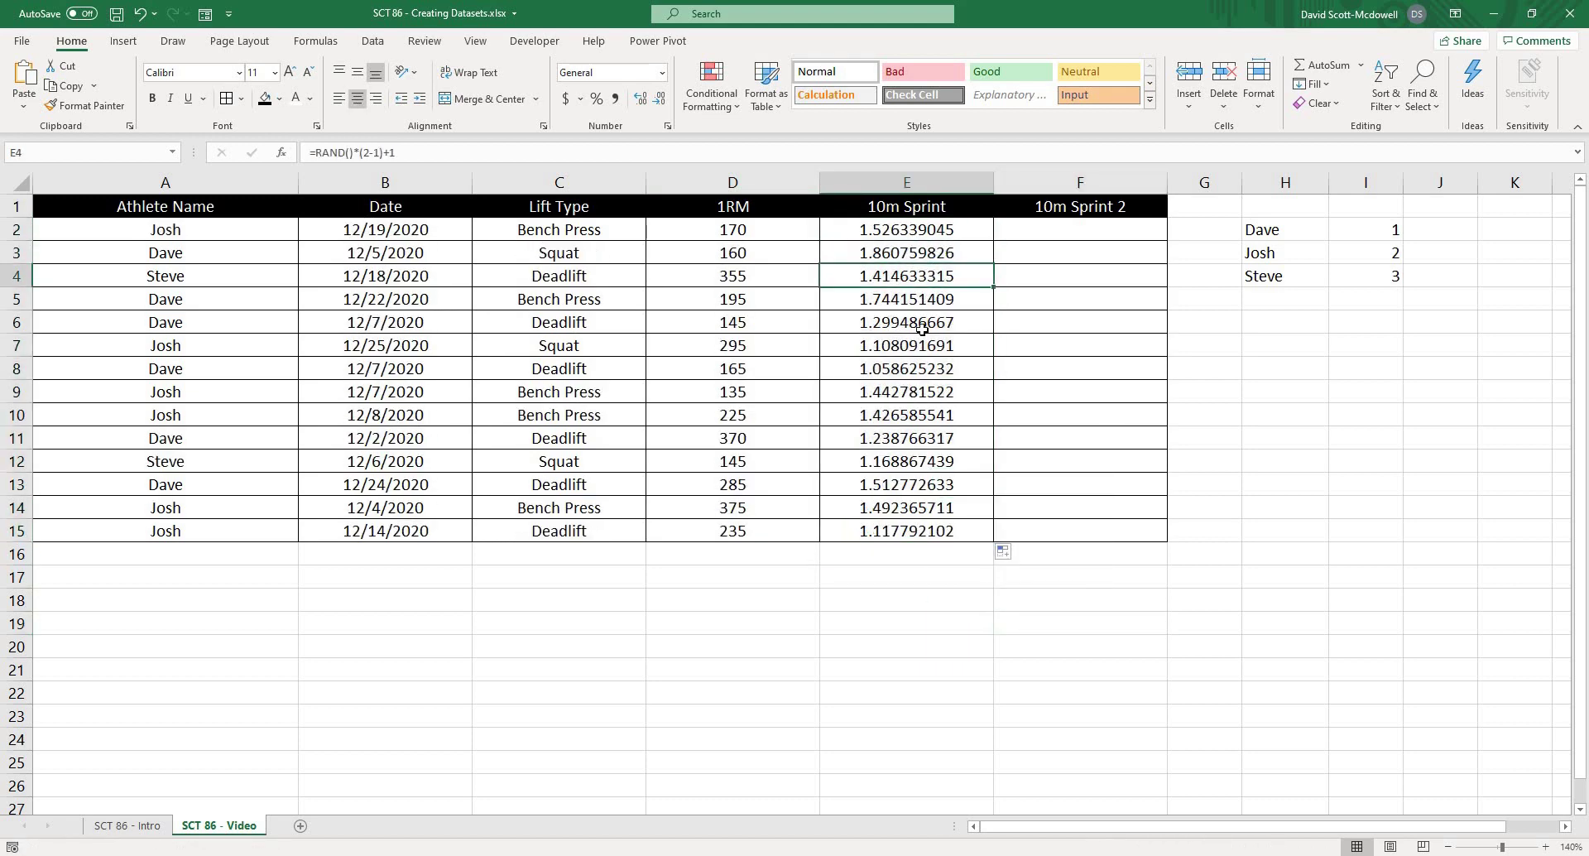
pyautogui.click(897, 346)
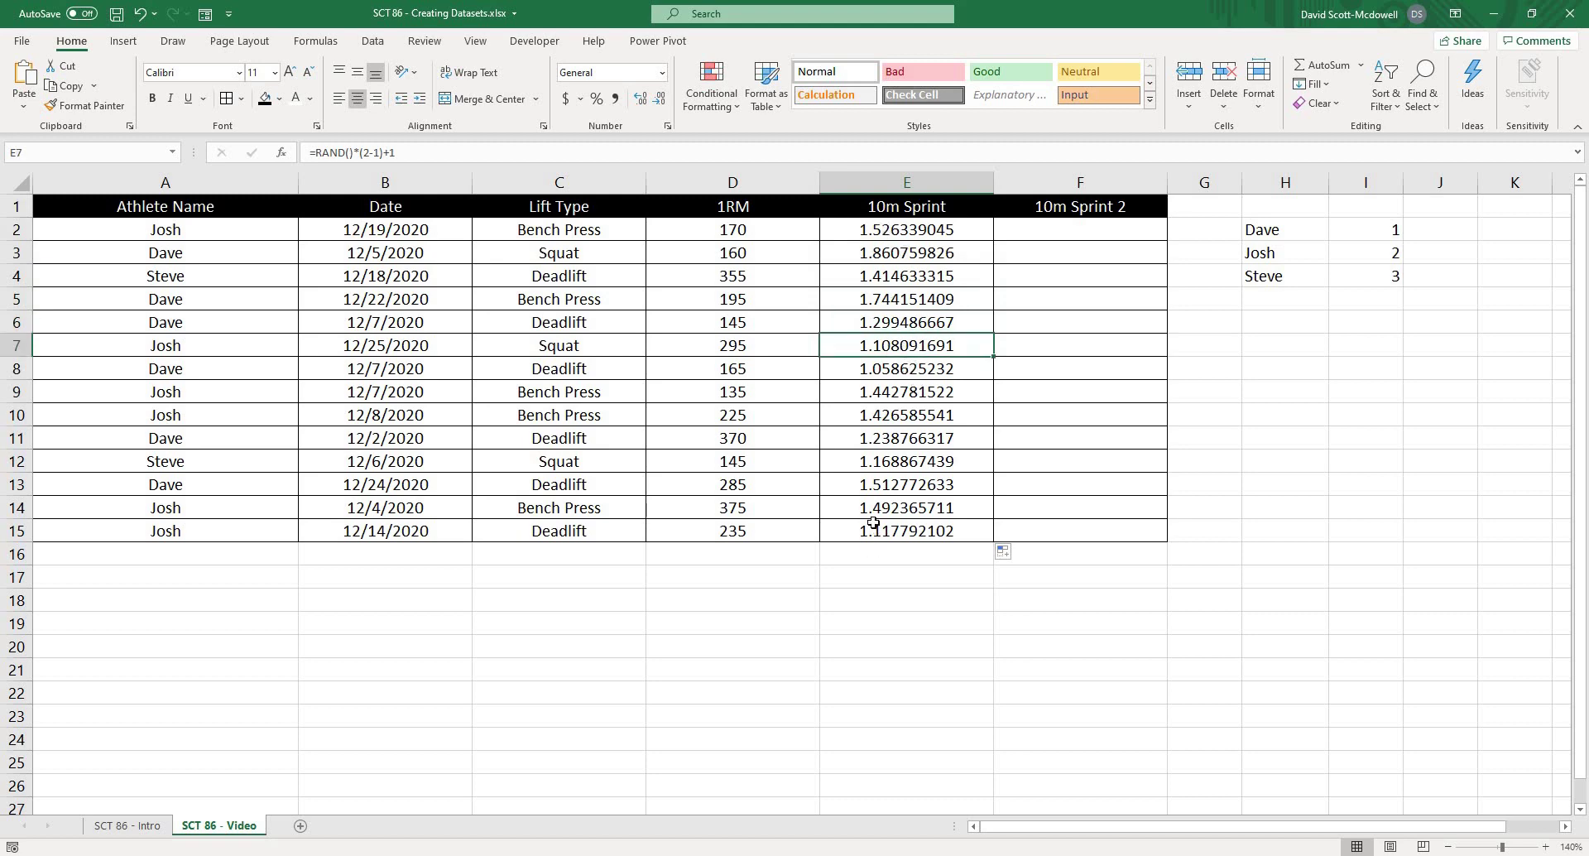
pyautogui.click(1305, 495)
# - Wrap E2's formula in MROUND to 0.01 and fill it down to E15
pyautogui.click(873, 232)
pyautogui.click(314, 152)
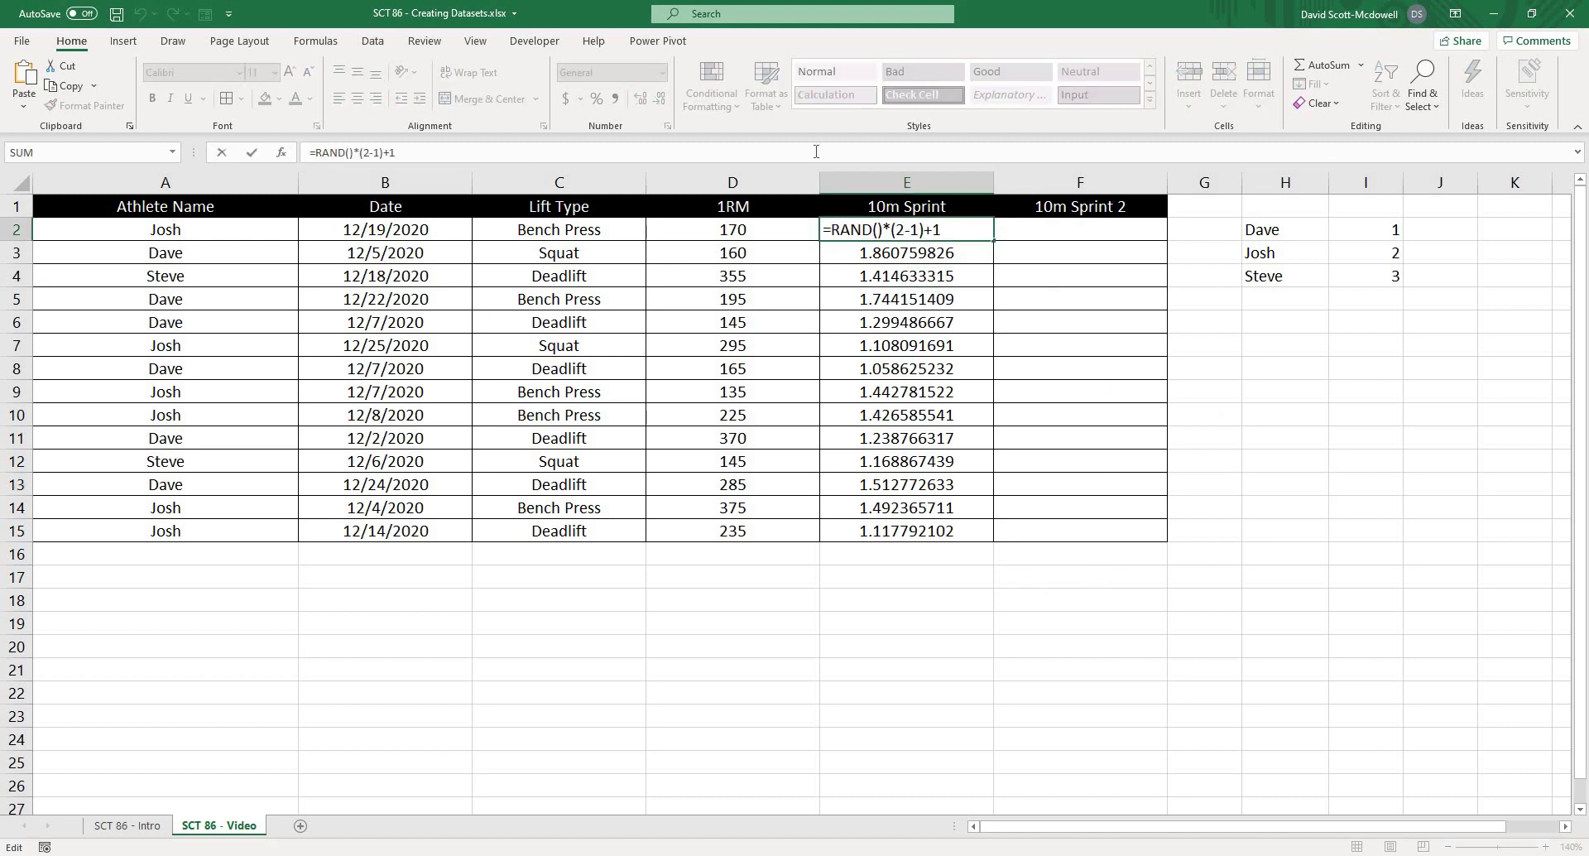
pyautogui.write('mround(')
pyautogui.click(597, 155)
pyautogui.click(370, 152)
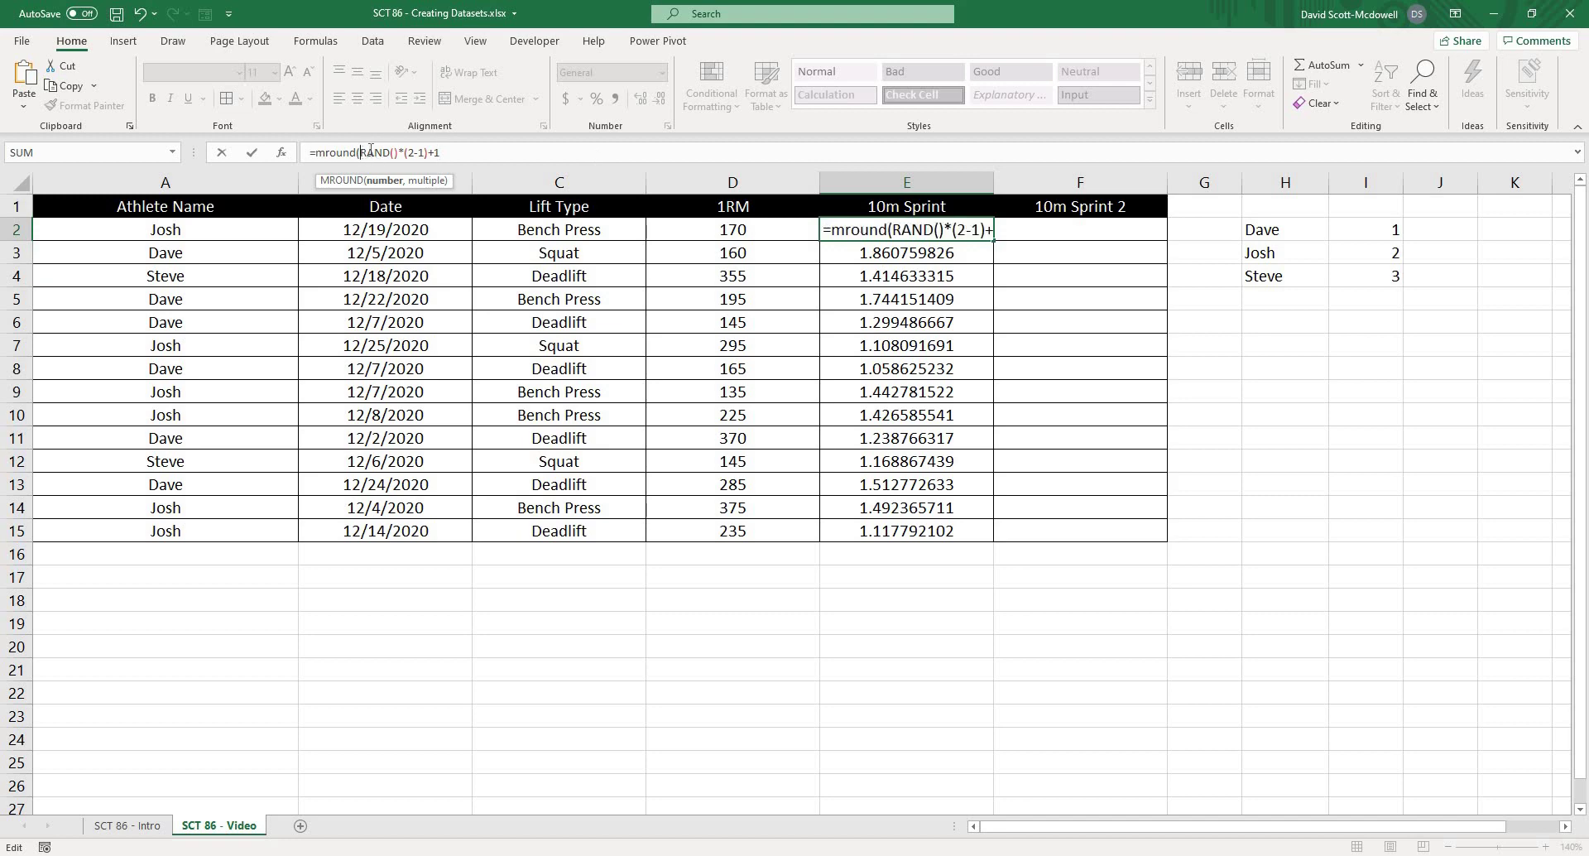
pyautogui.click(486, 146)
pyautogui.write(',')
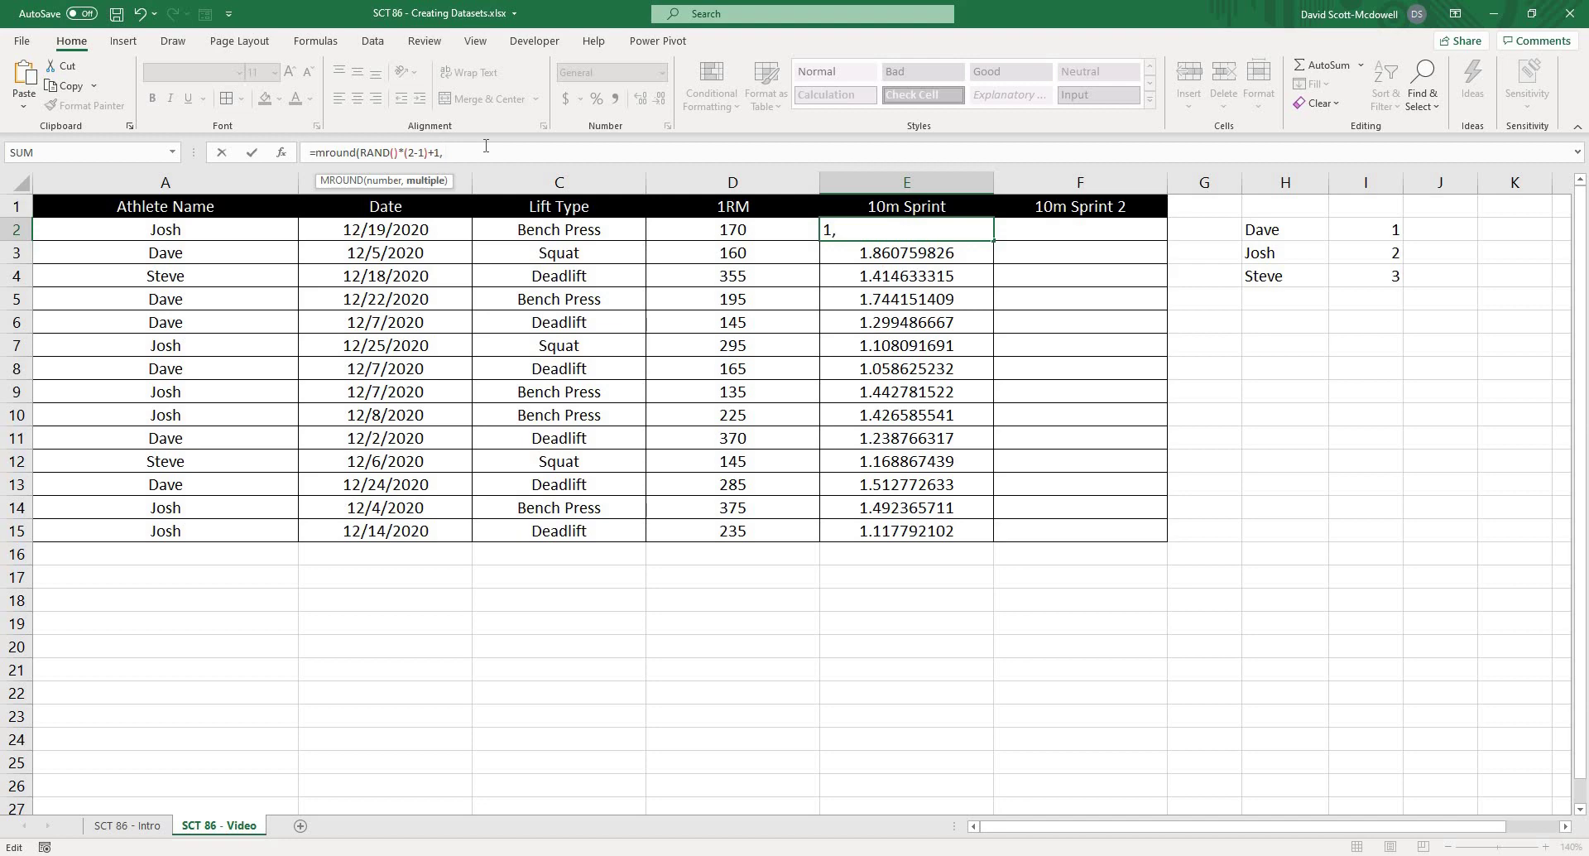
pyautogui.write(' .01)')
pyautogui.hotkey('ctrl', 'Return')
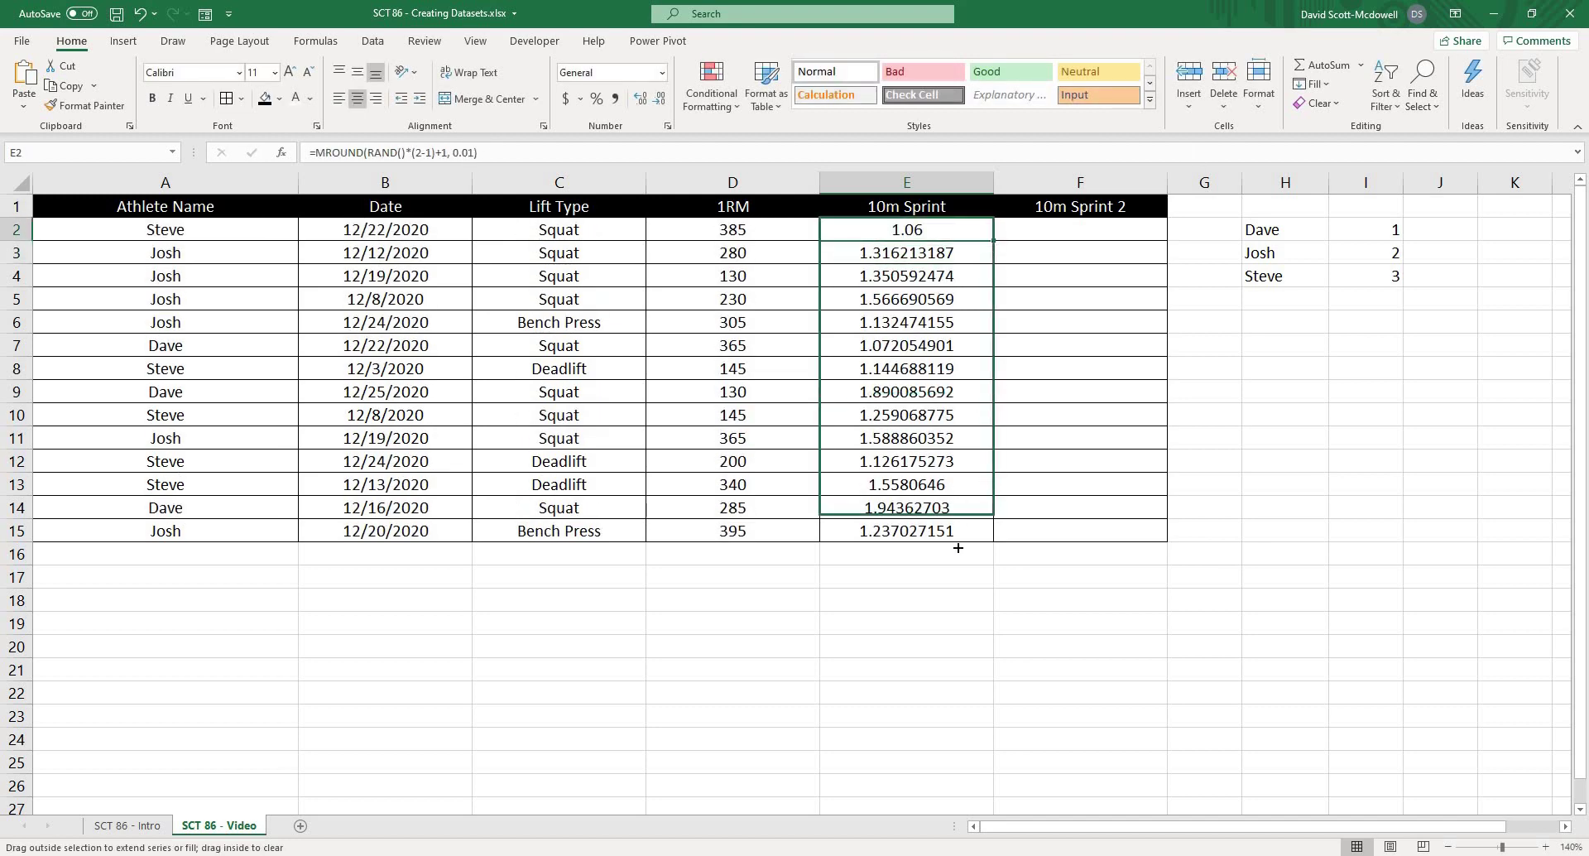
pyautogui.moveTo(957, 547); pyautogui.dragTo(958, 546)
pyautogui.click(979, 602)
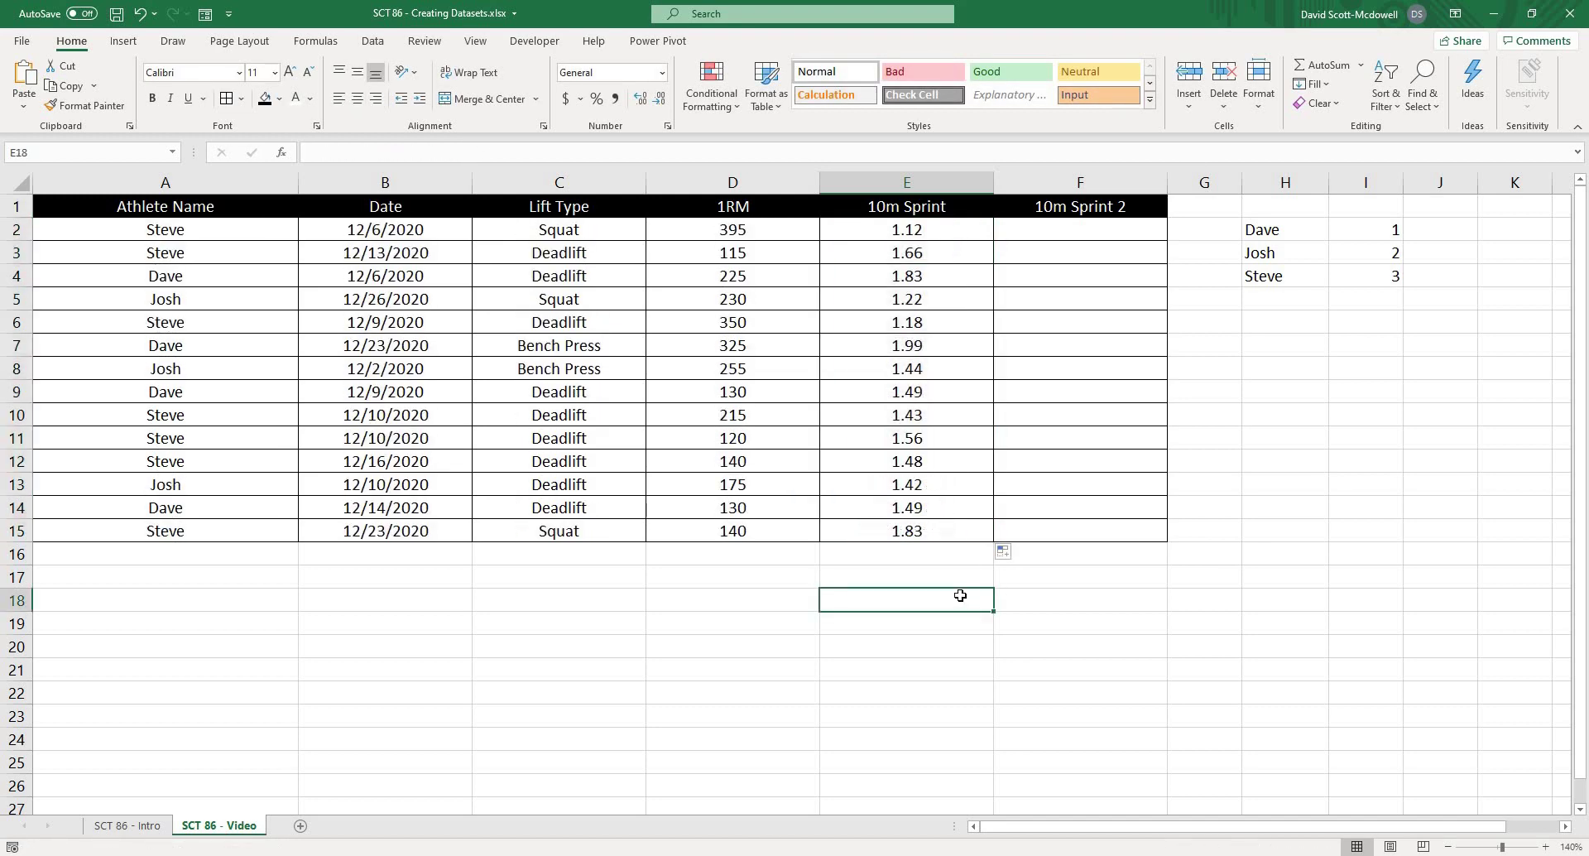
pyautogui.click(1358, 561)
pyautogui.click(1278, 453)
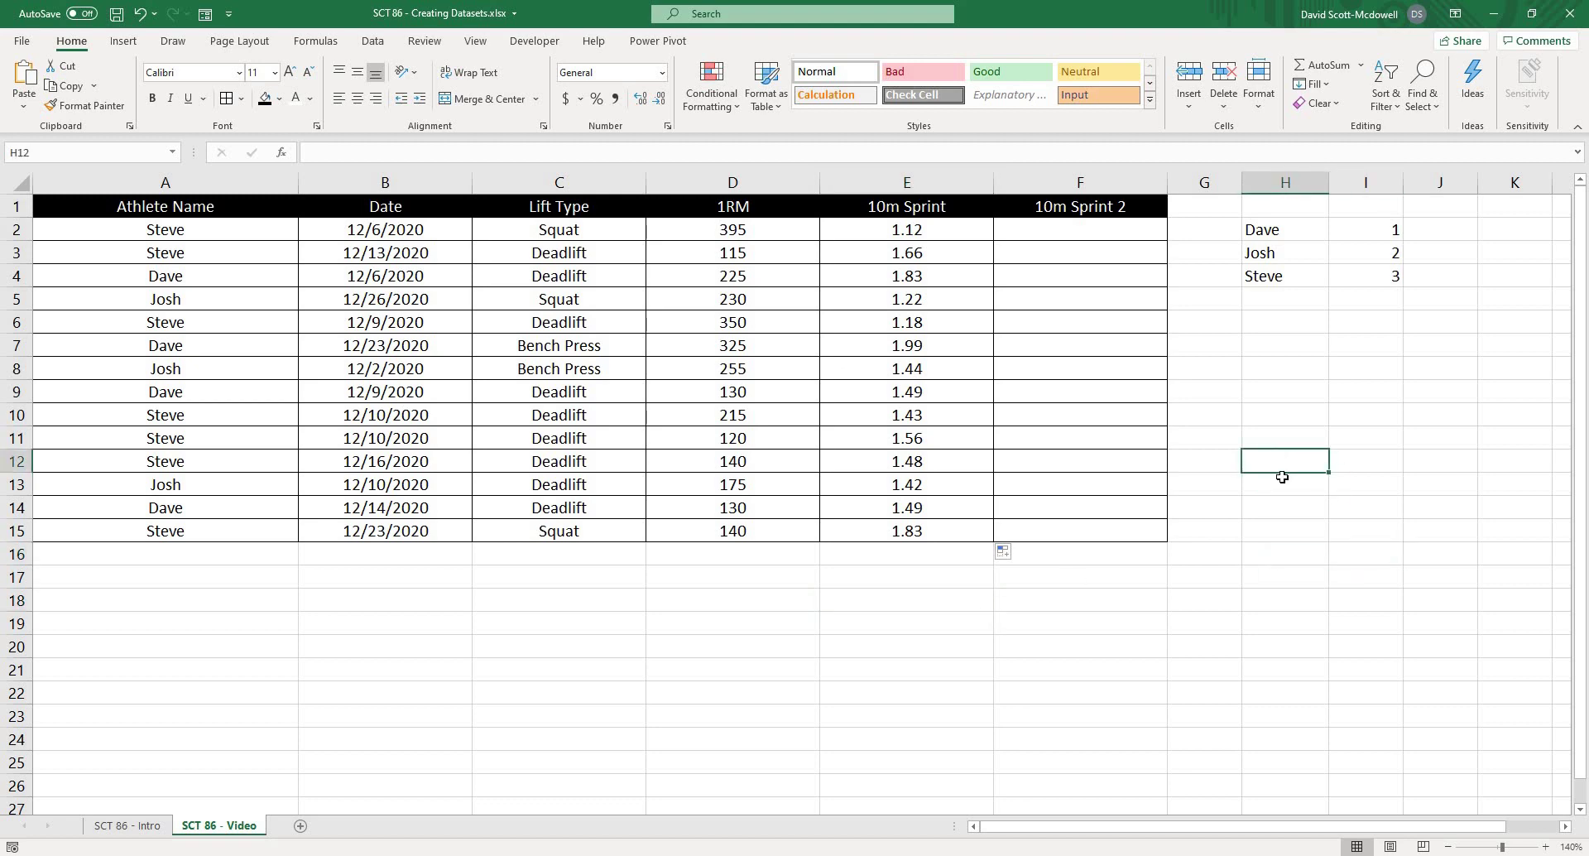
pyautogui.click(1093, 232)
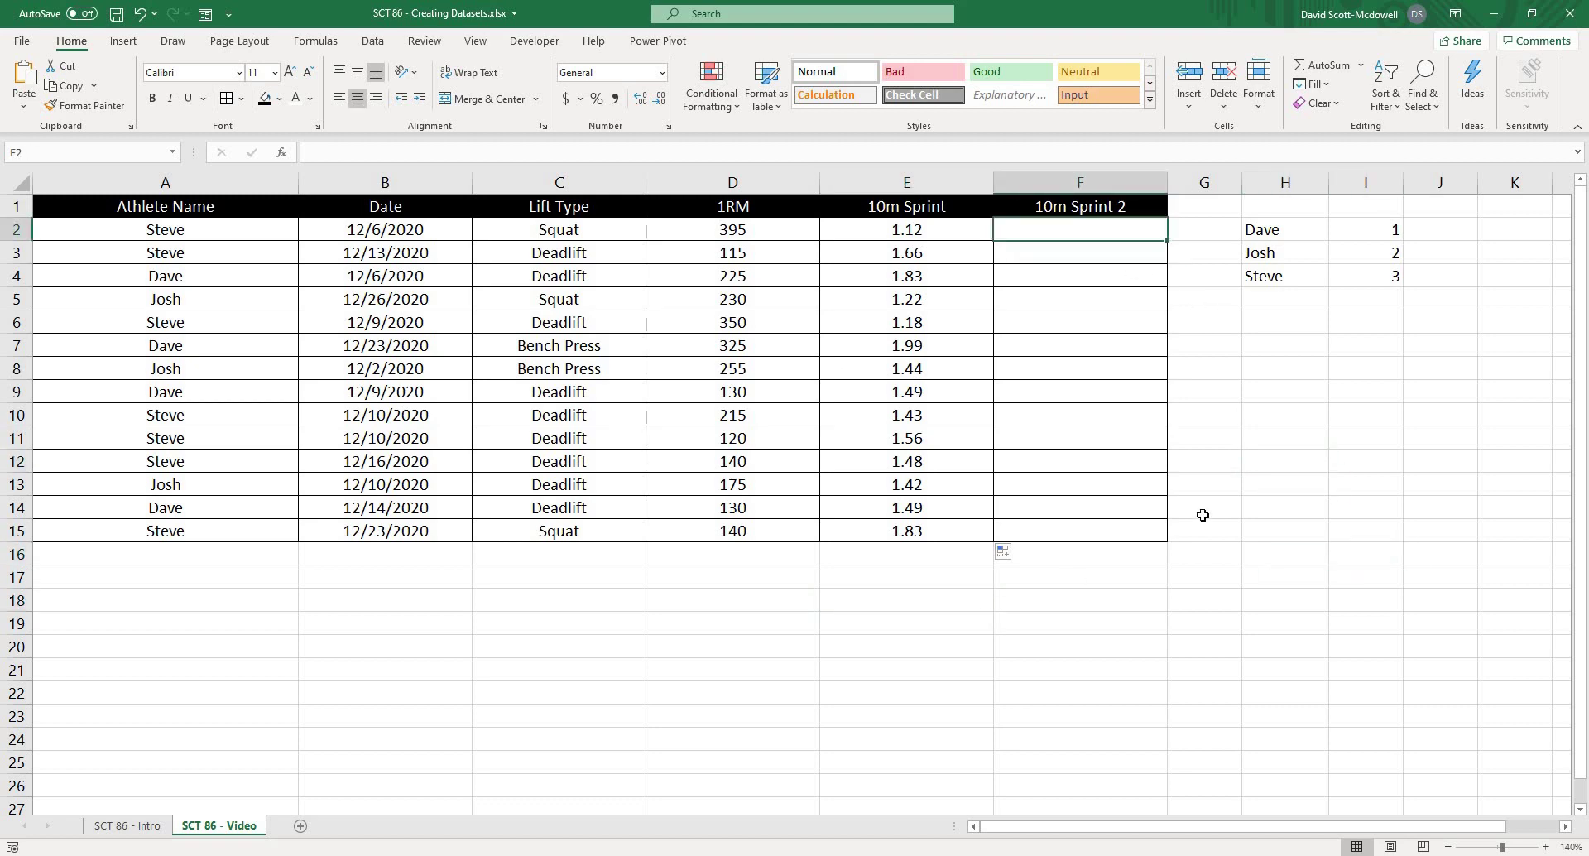
pyautogui.click(1273, 544)
pyautogui.click(1087, 228)
pyautogui.click(1195, 226)
pyautogui.click(1121, 230)
pyautogui.click(1078, 277)
pyautogui.click(1080, 299)
pyautogui.click(1081, 322)
pyautogui.click(1082, 345)
pyautogui.click(1081, 369)
pyautogui.click(1084, 392)
pyautogui.click(1085, 414)
pyautogui.click(1087, 436)
pyautogui.click(1084, 460)
pyautogui.click(1076, 484)
pyautogui.click(1064, 501)
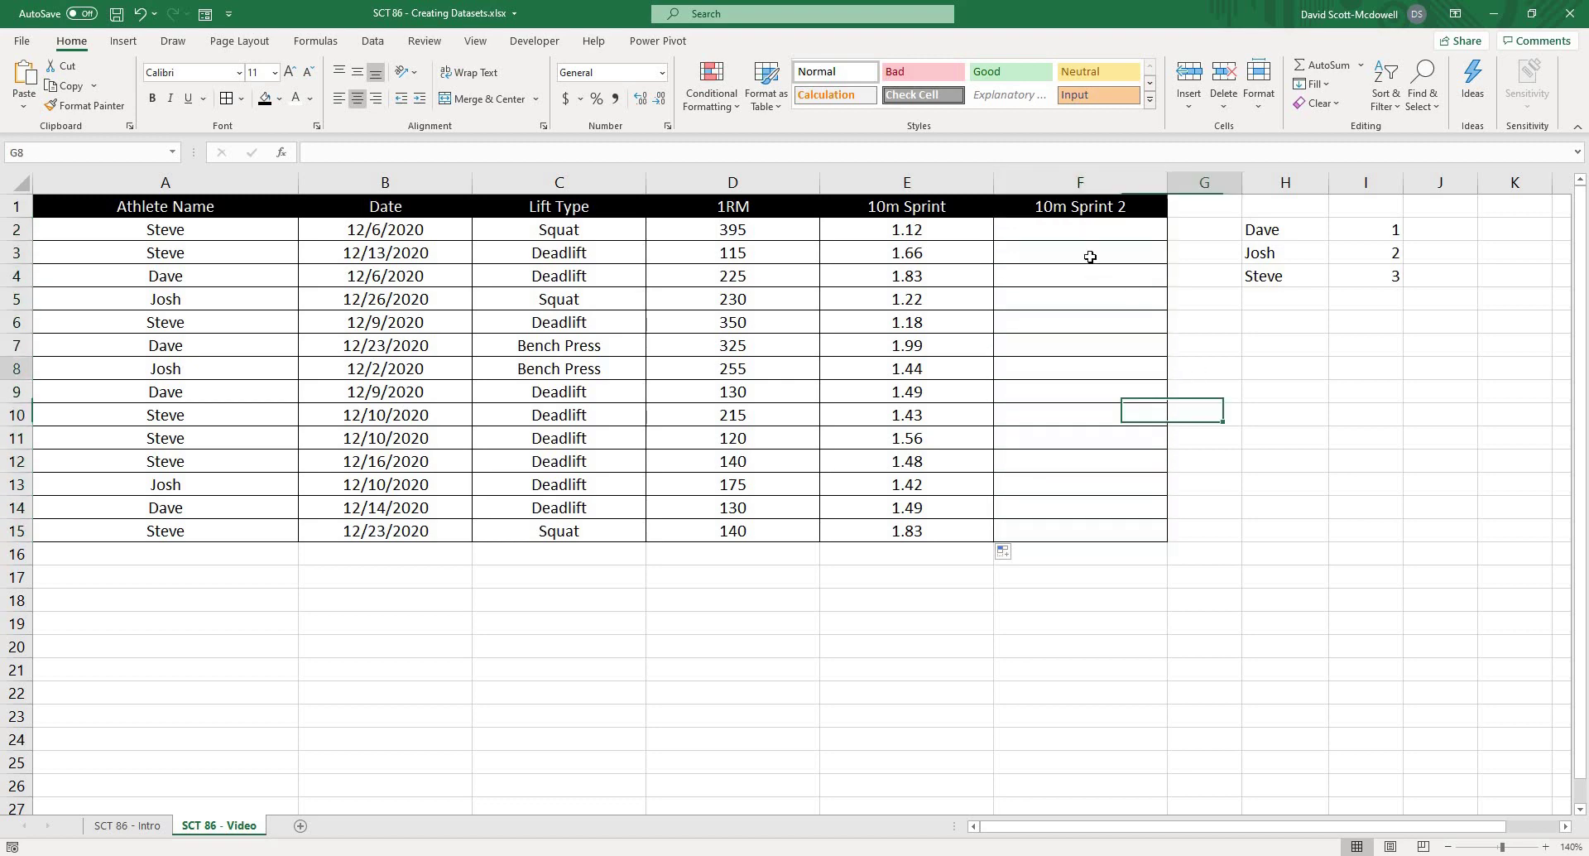
pyautogui.click(1059, 227)
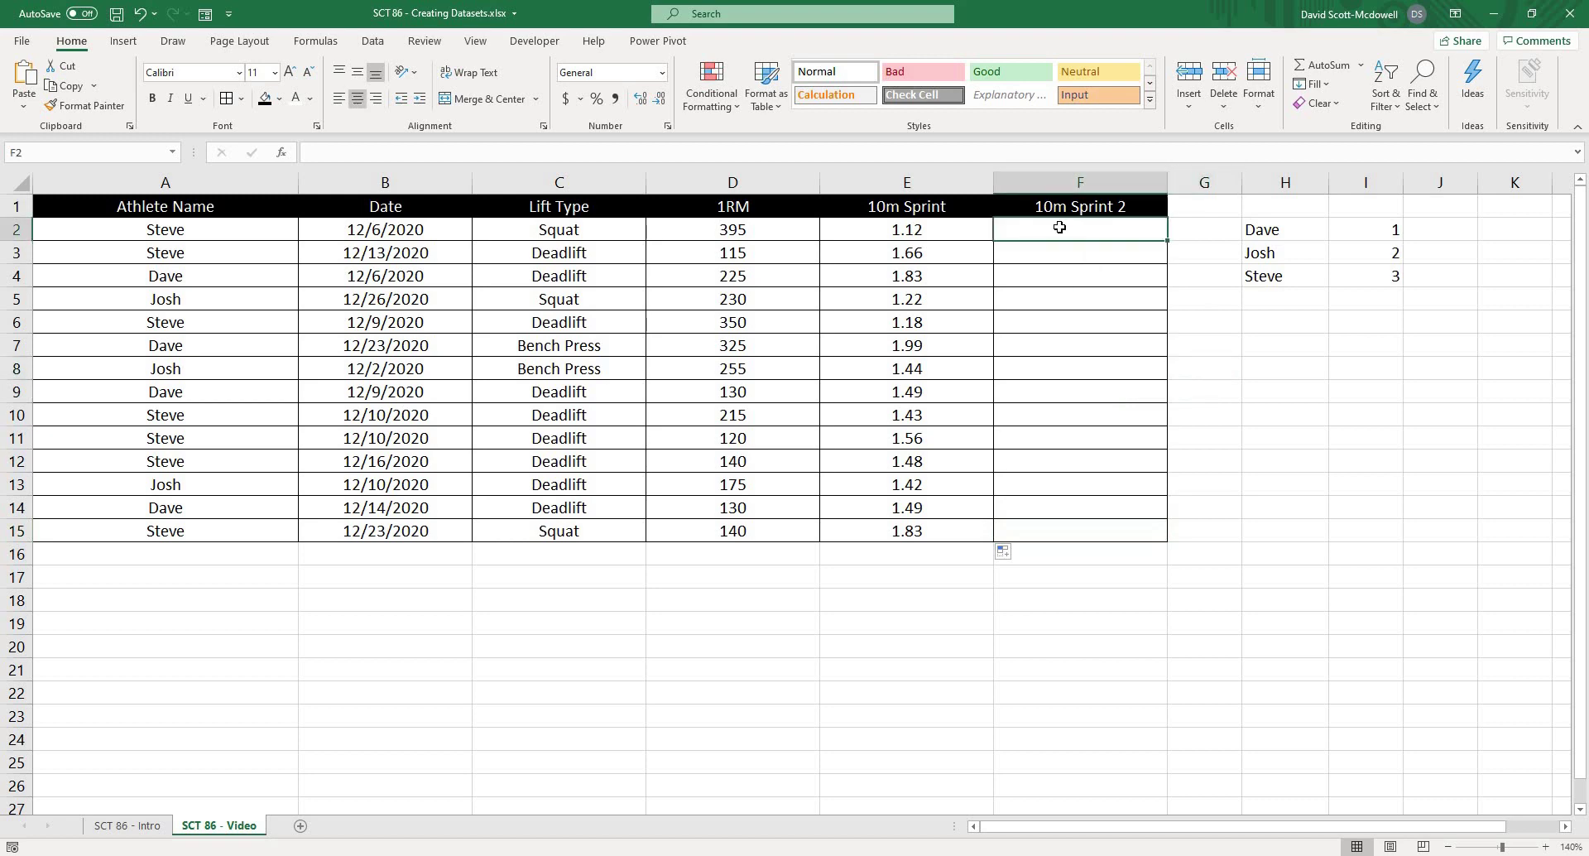
# - Enter =RANDARRAY(14,,1,2,FALSE) in F2 so decimal times spill to F15
pyautogui.write('=randarra')
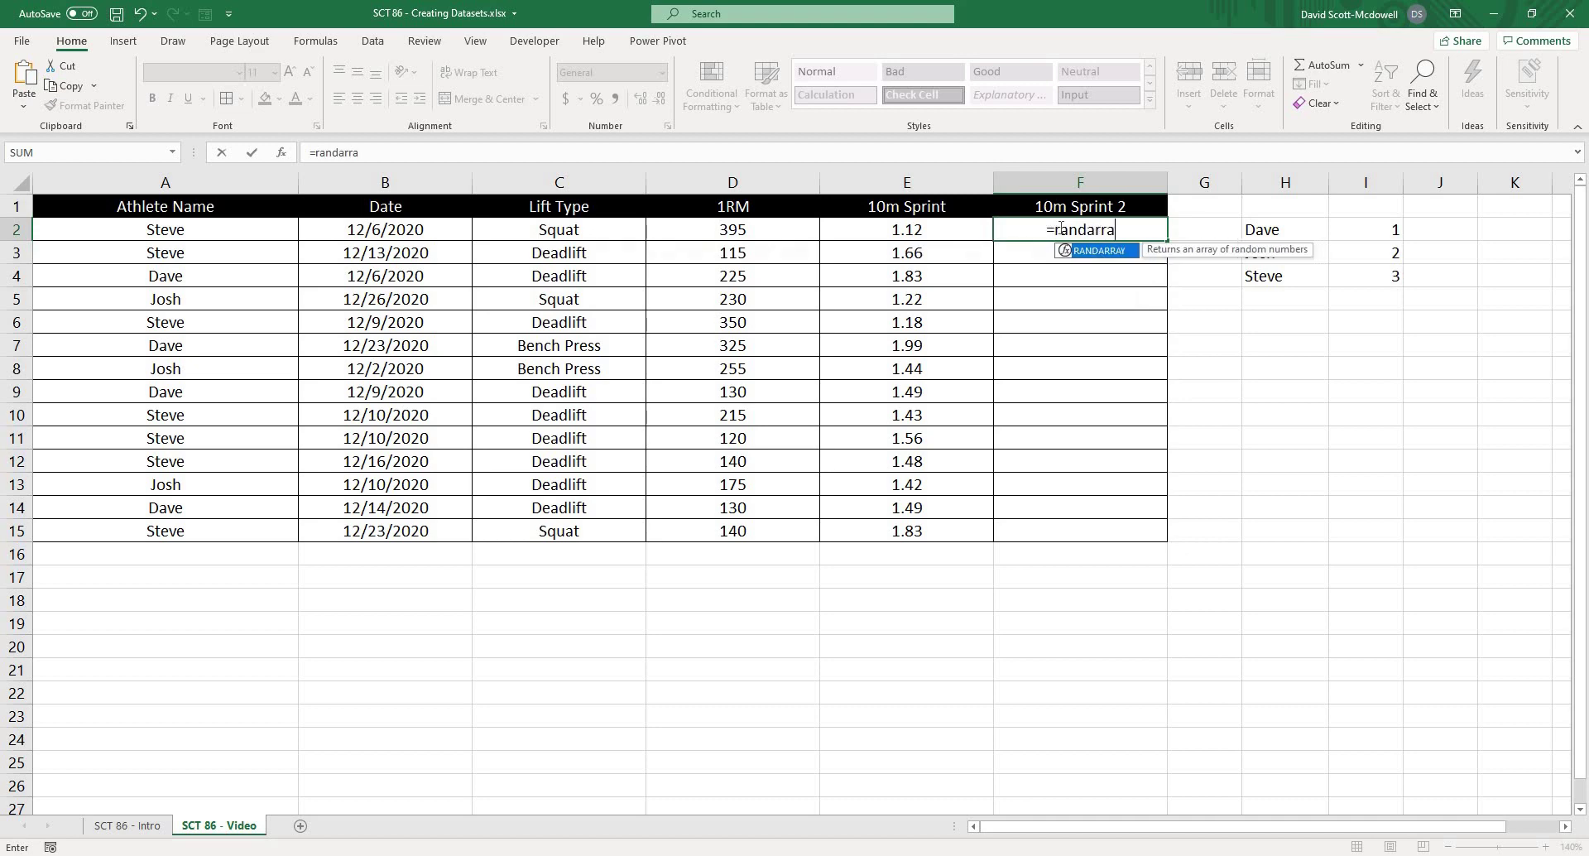
pyautogui.write('y(')
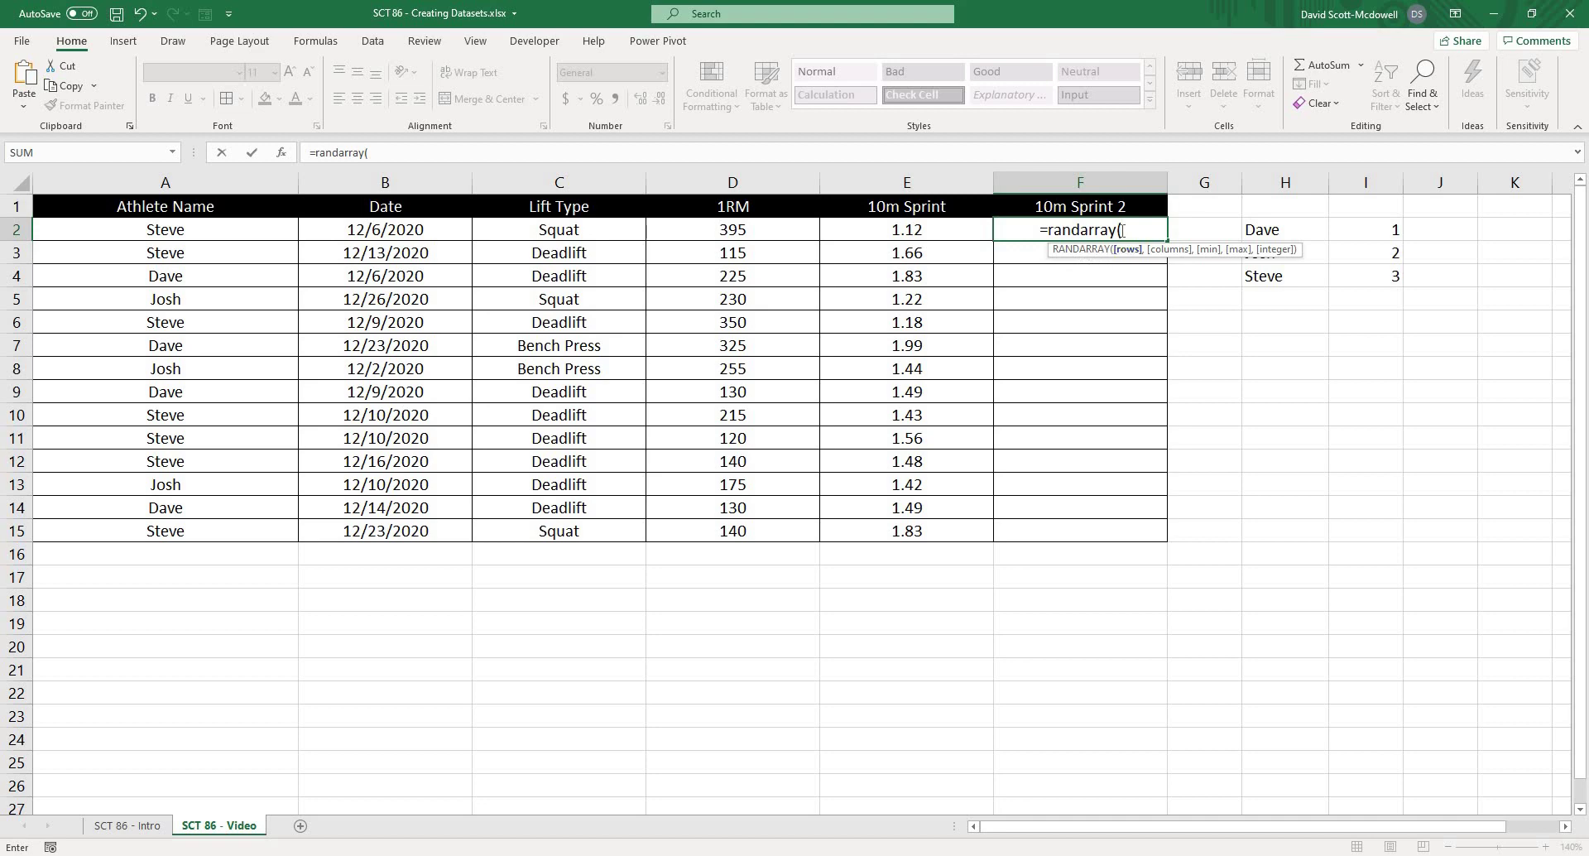
pyautogui.click(1128, 230)
pyautogui.write('14')
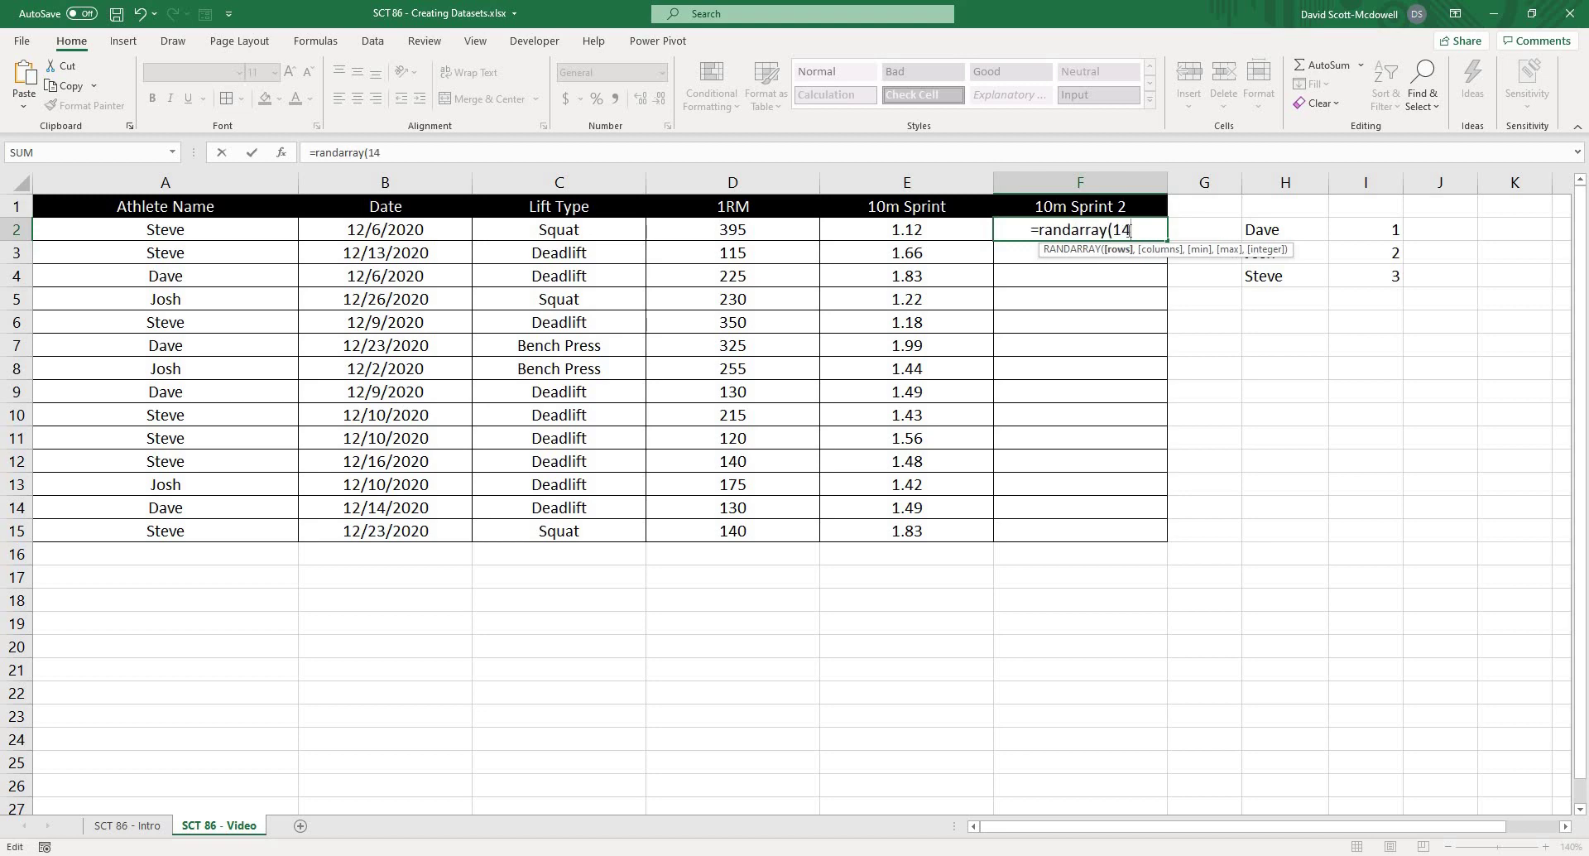
pyautogui.write(',')
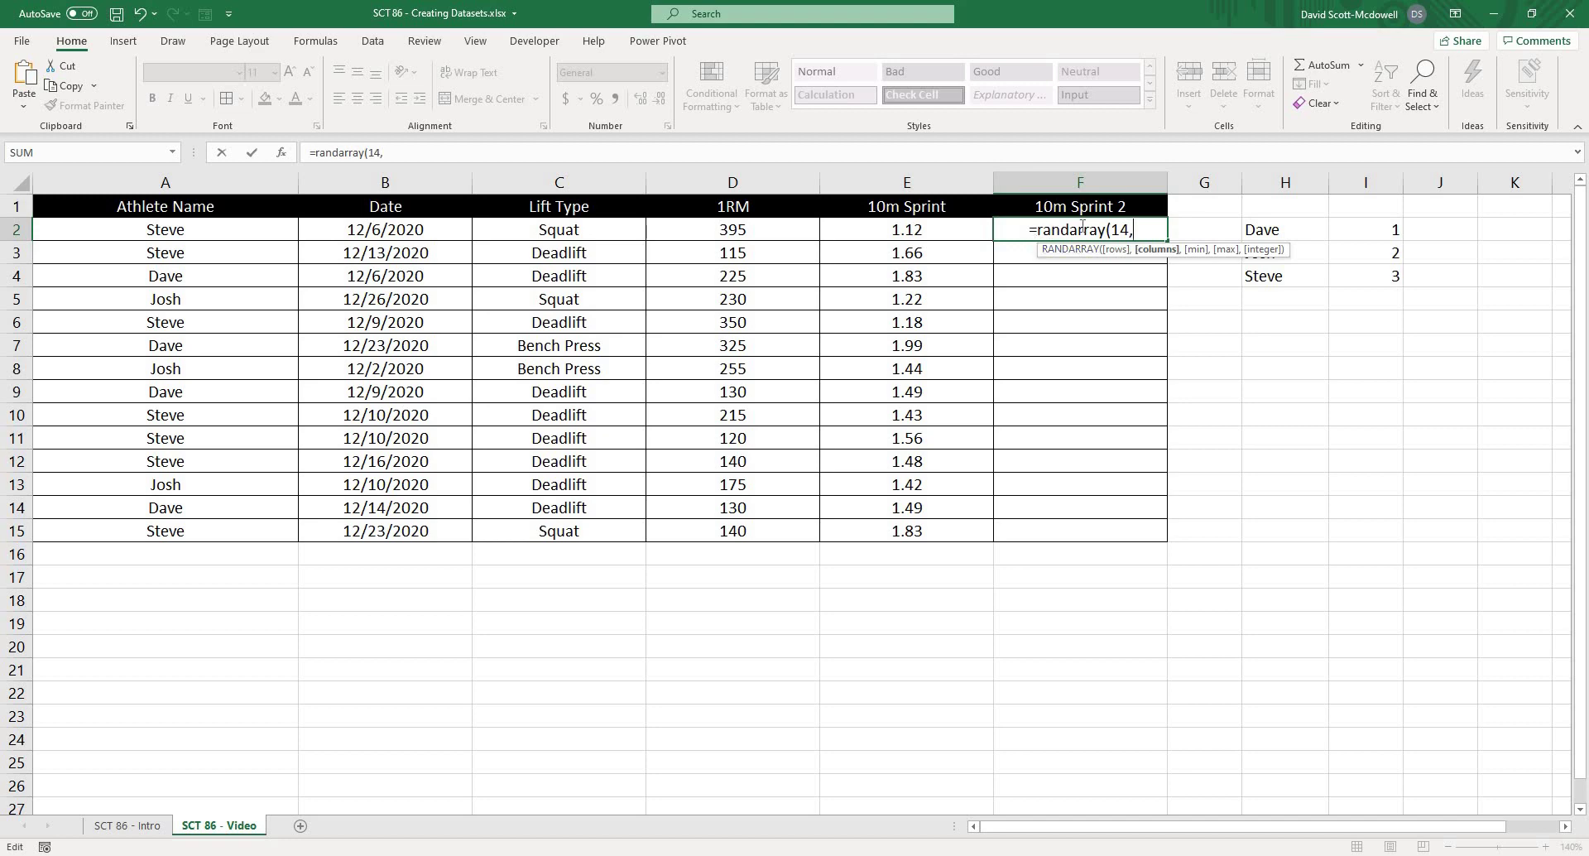
pyautogui.write(',')
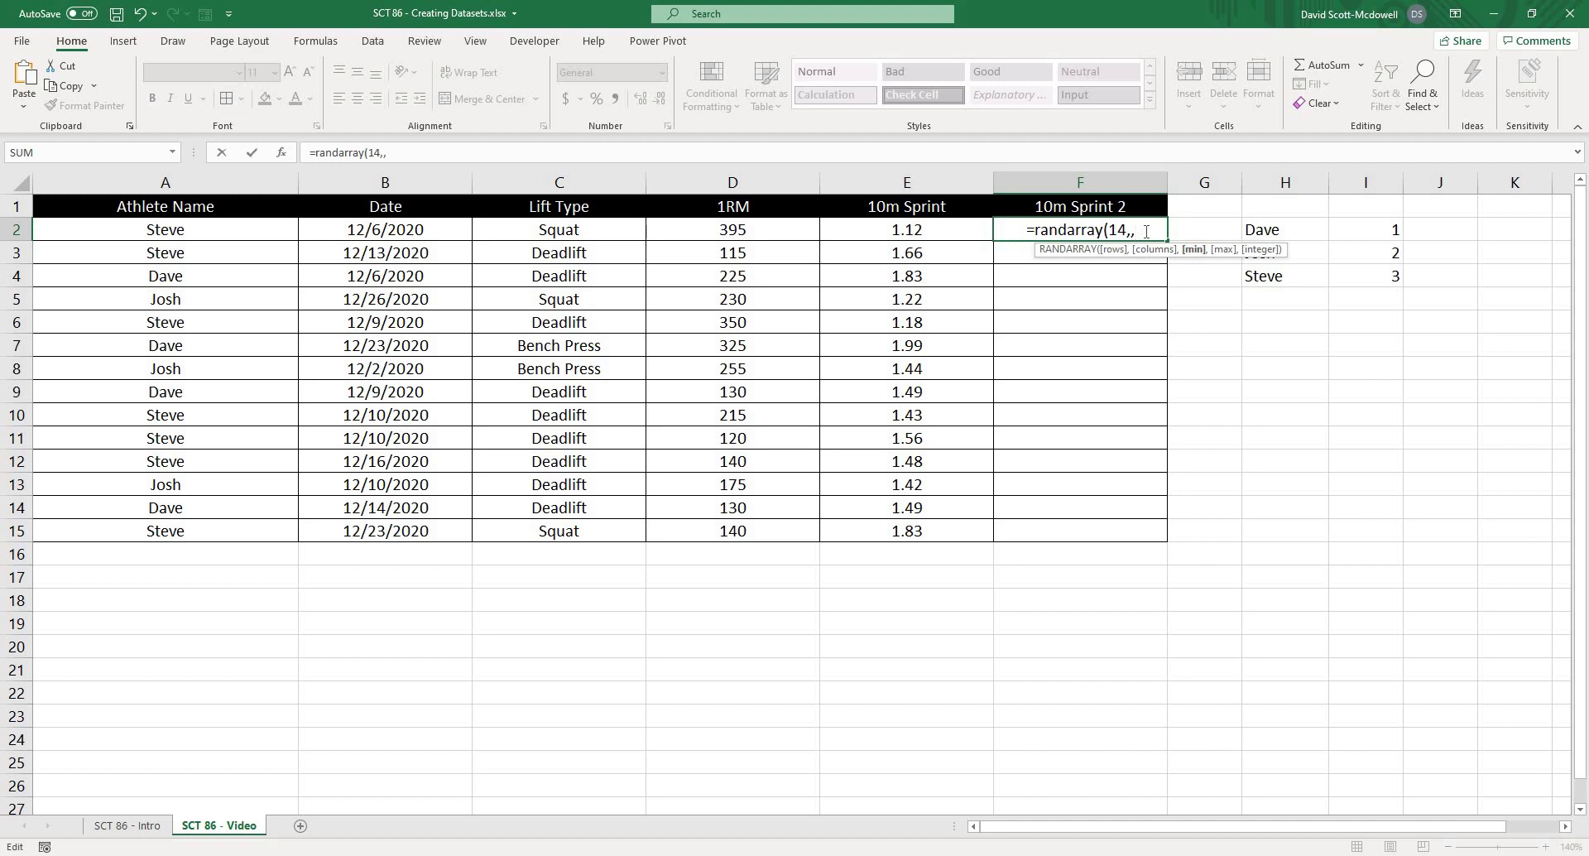
pyautogui.write('1,')
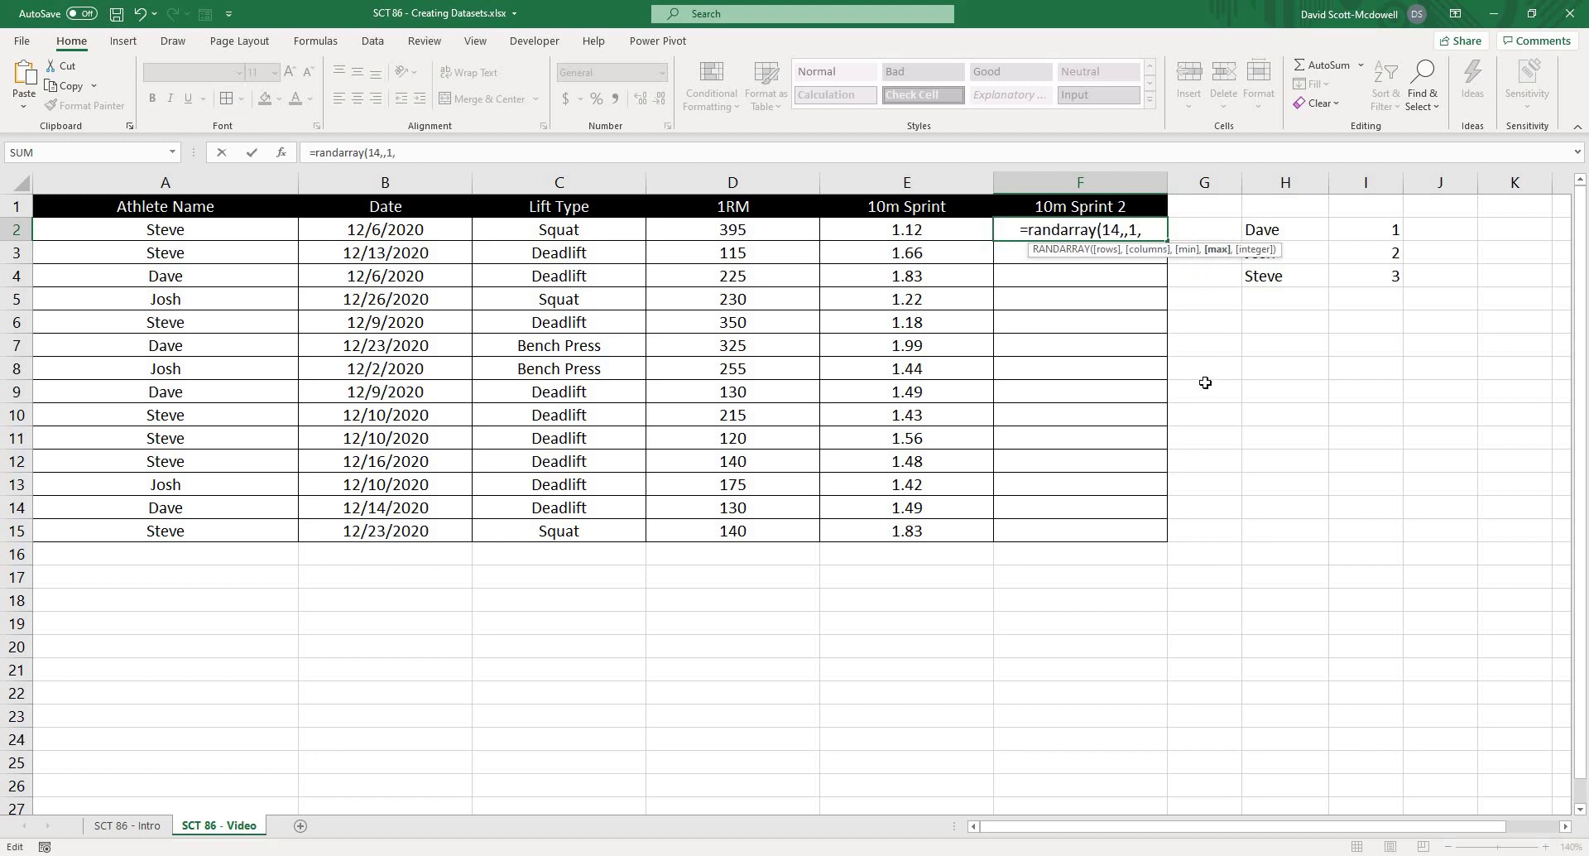
pyautogui.write('2')
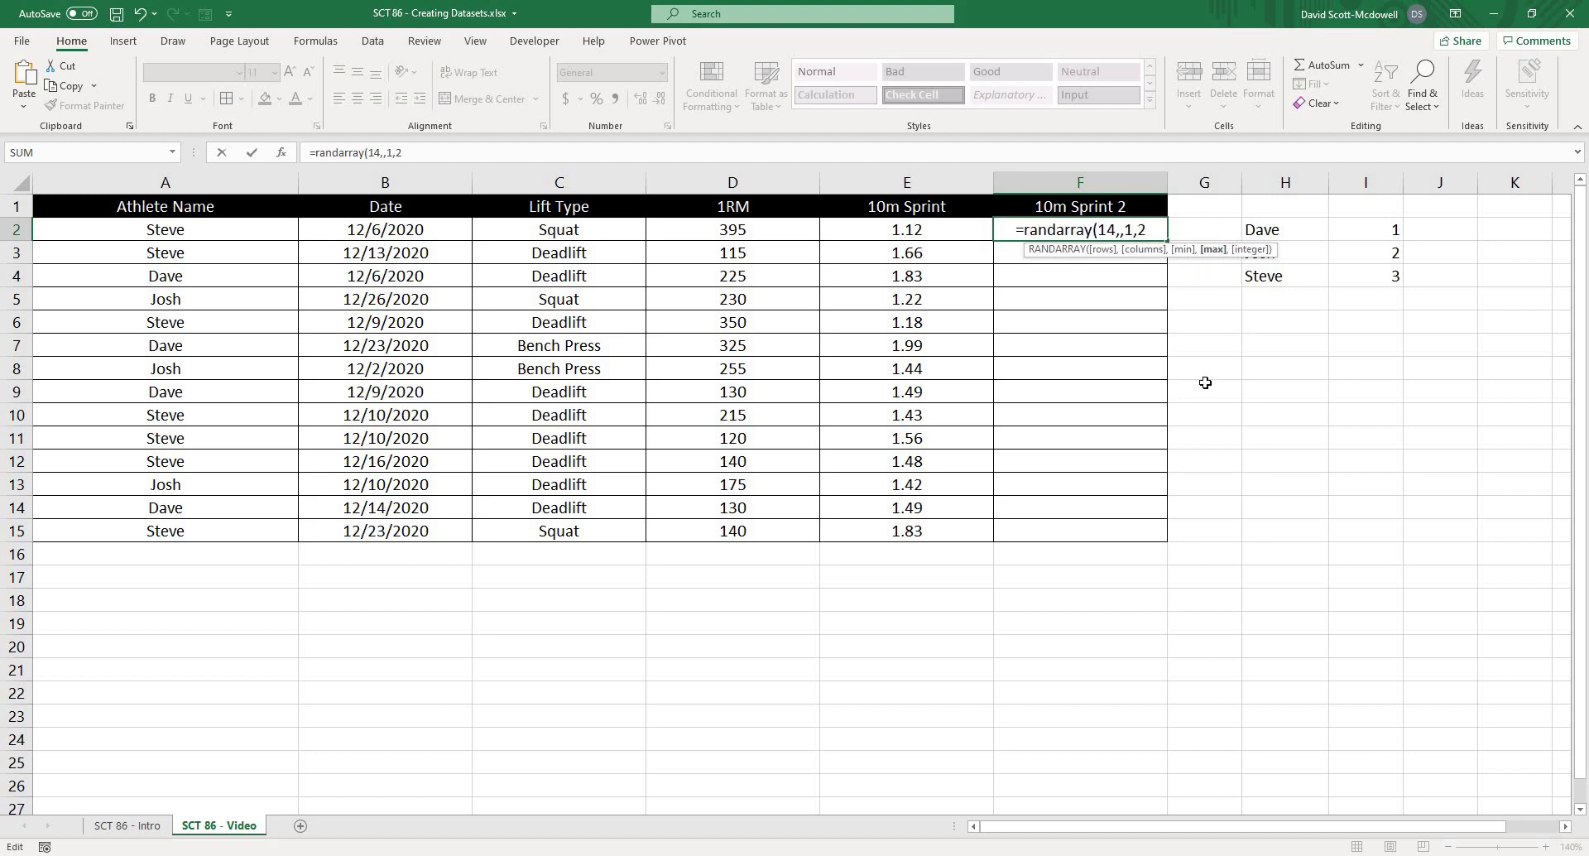
pyautogui.write(',')
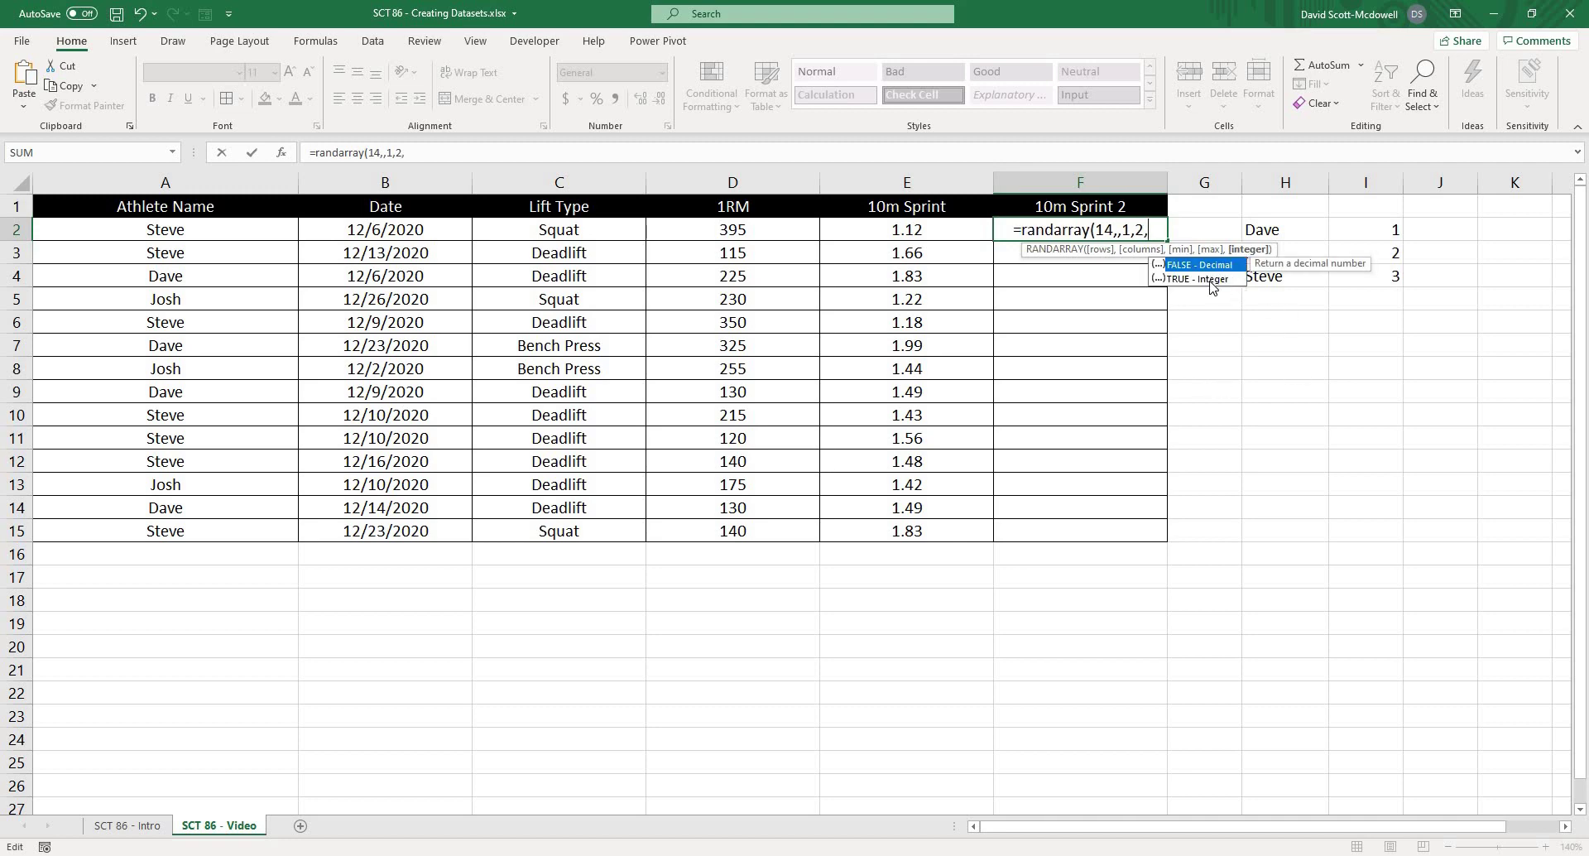
pyautogui.doubleClick(1192, 267)
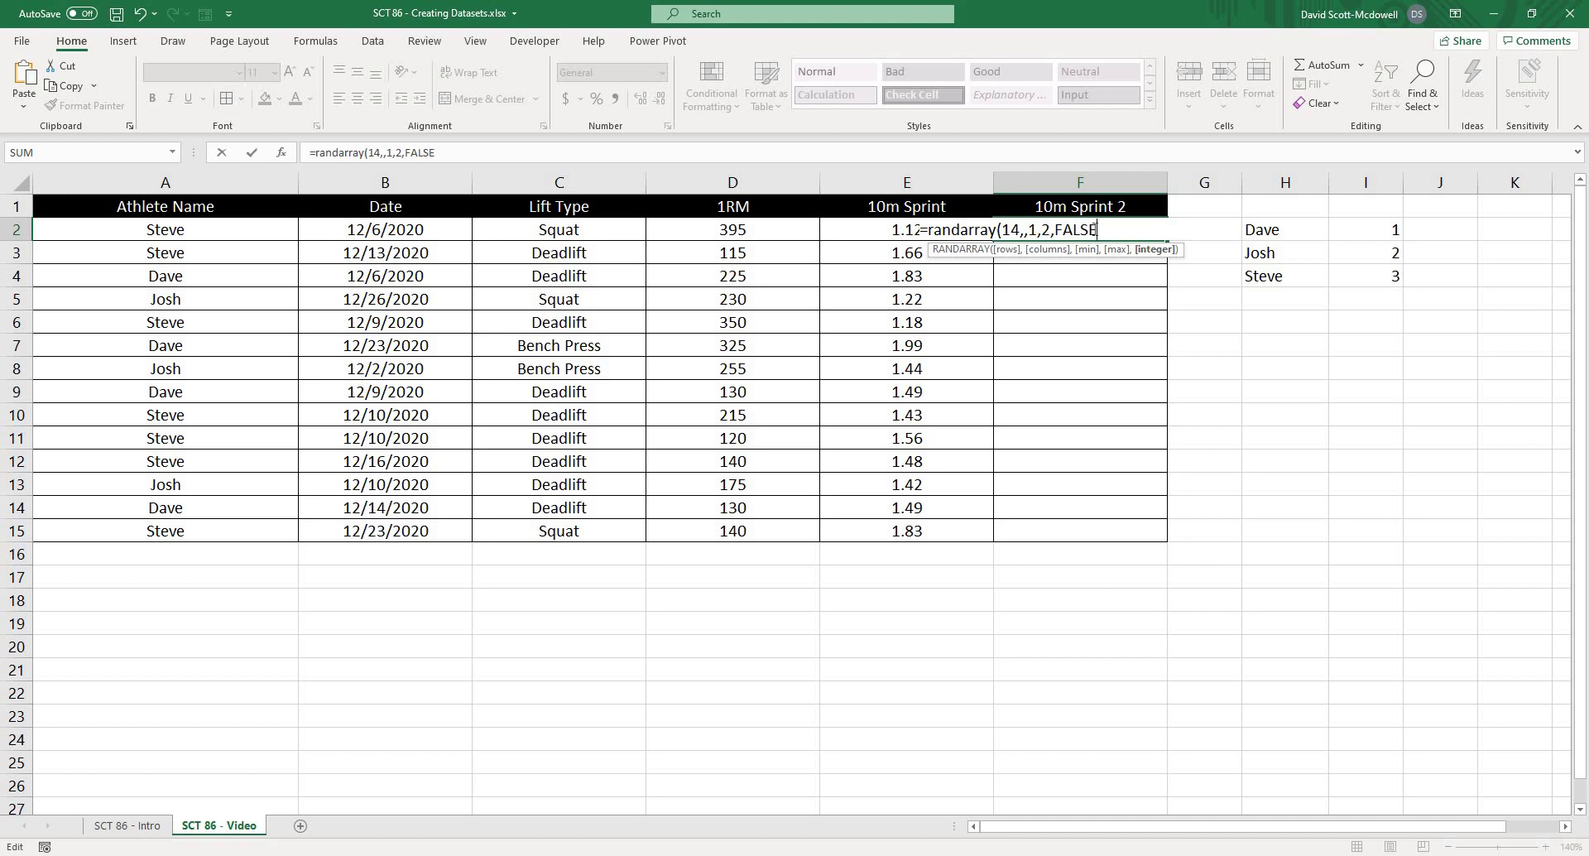
pyautogui.write(')')
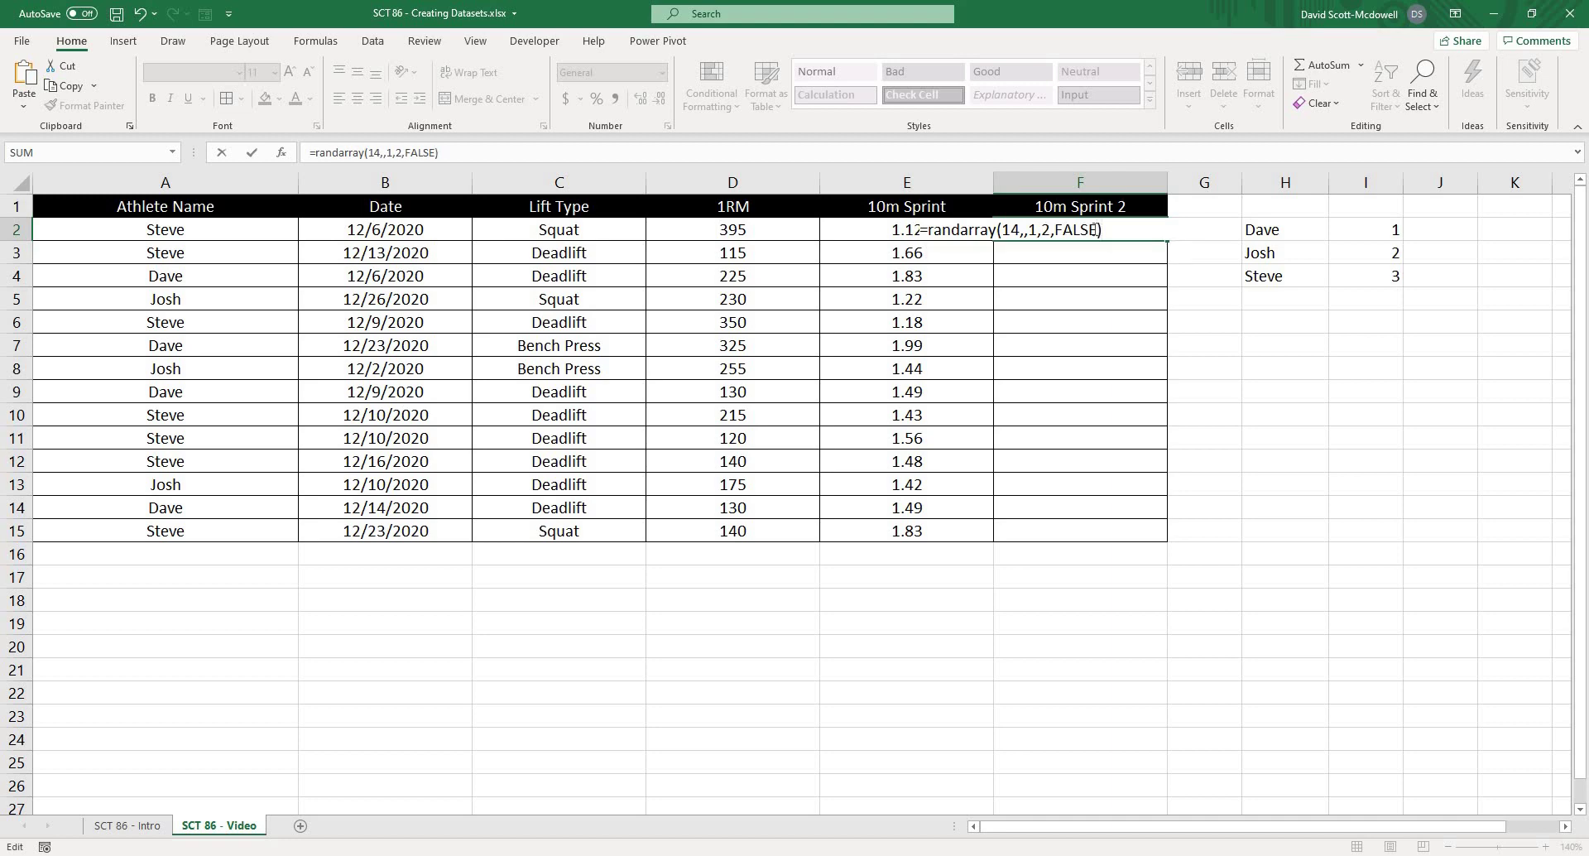
pyautogui.hotkey('ctrl', 'Return')
pyautogui.moveTo(1096, 322)
pyautogui.mouseDown()
pyautogui.moveTo(1028, 525)
pyautogui.moveTo(1064, 521)
pyautogui.mouseUp()
pyautogui.click(1365, 530)
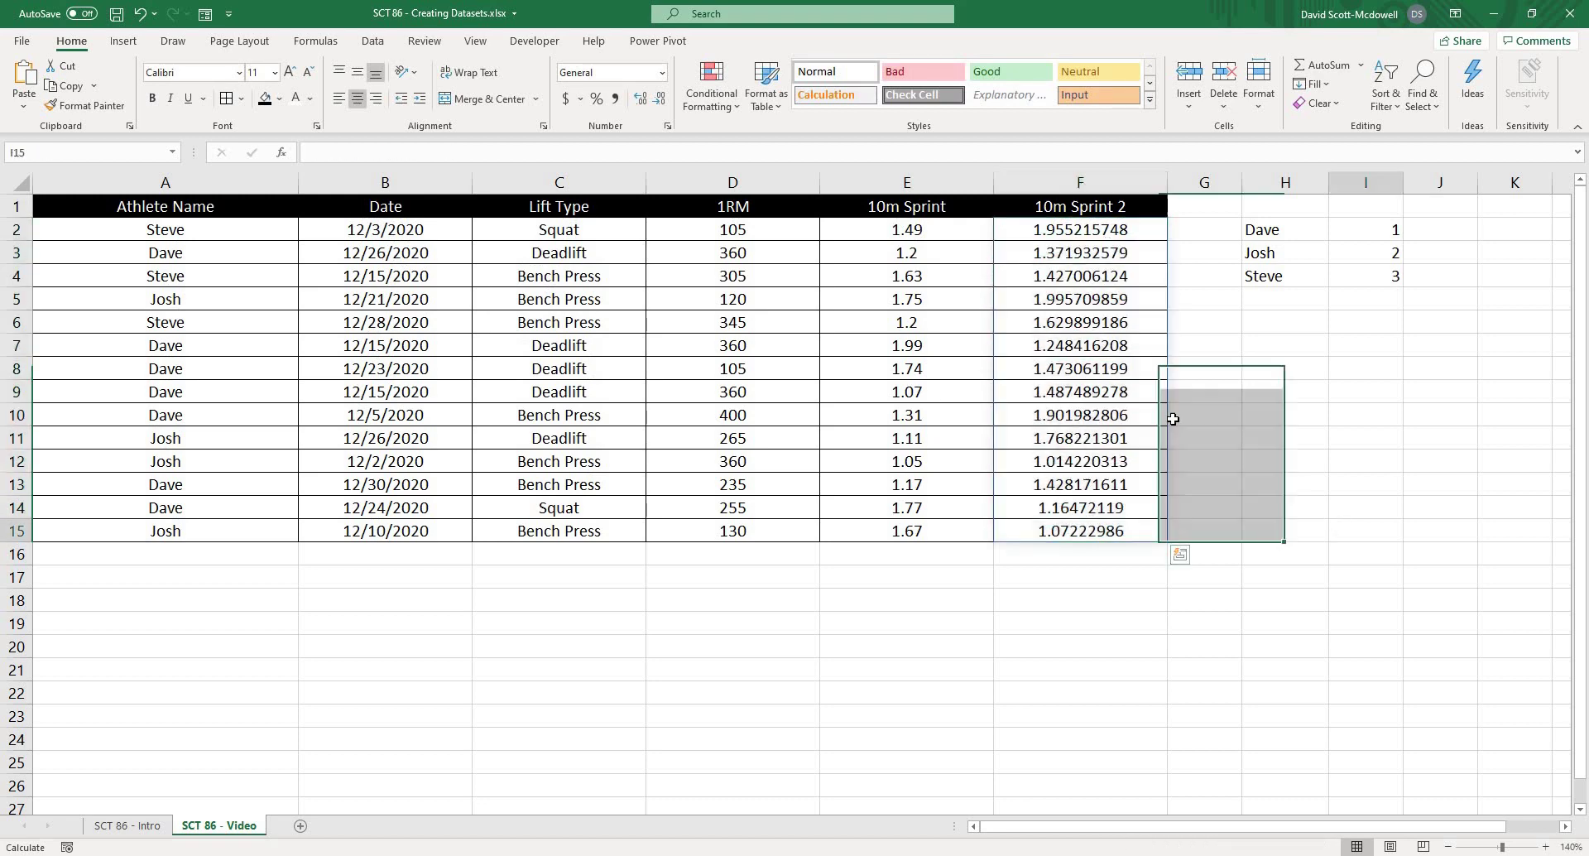
# - Inspect the spilled 10m Sprint 2 values and the RANDARRAY formula in F2
pyautogui.click(1111, 227)
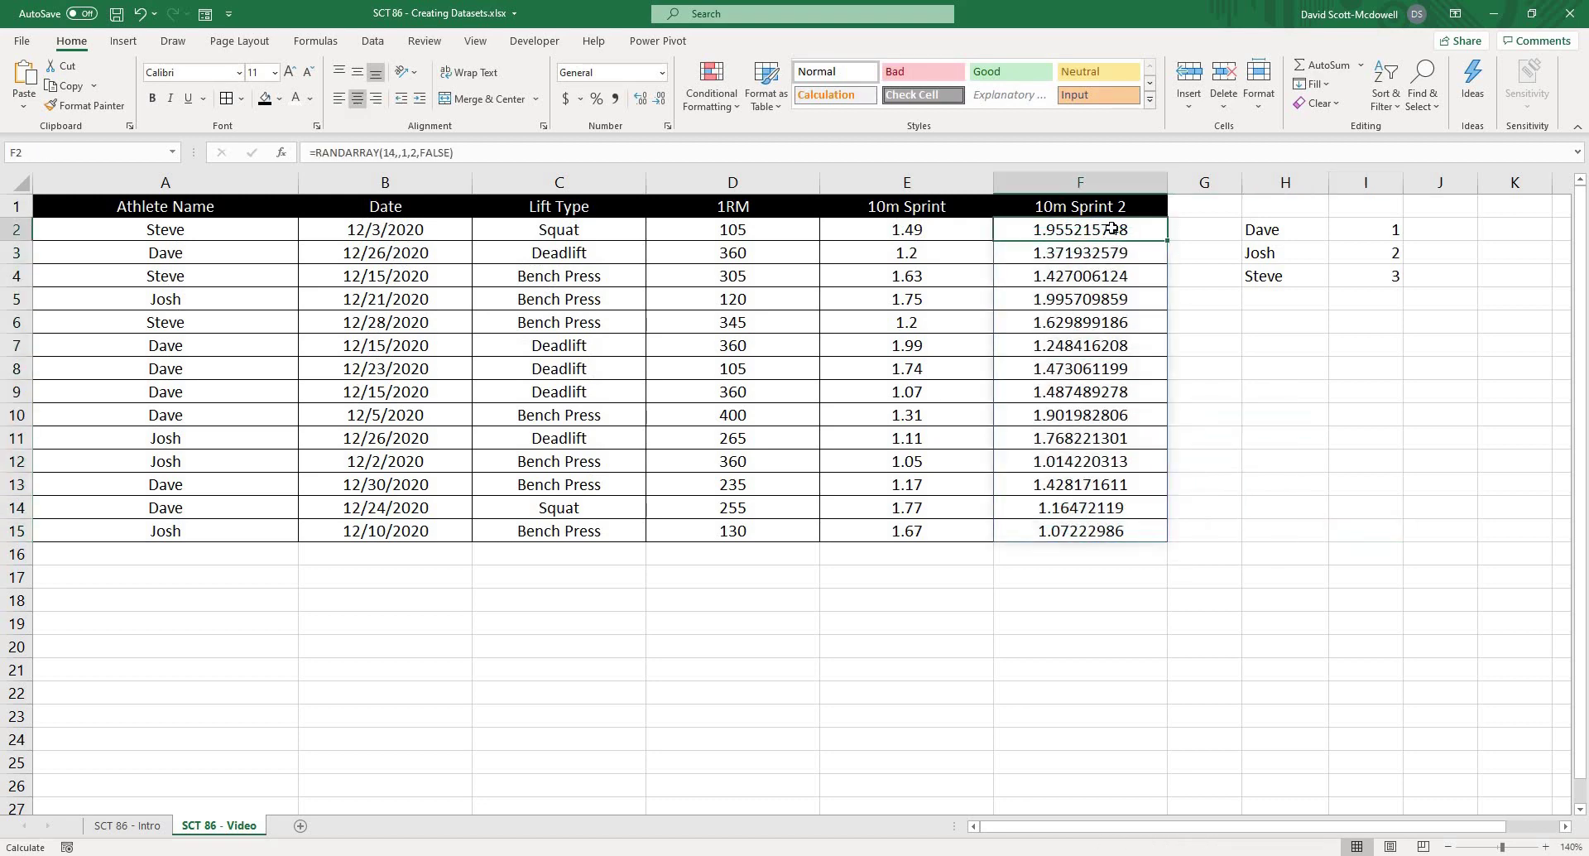
pyautogui.click(1081, 530)
pyautogui.click(1334, 522)
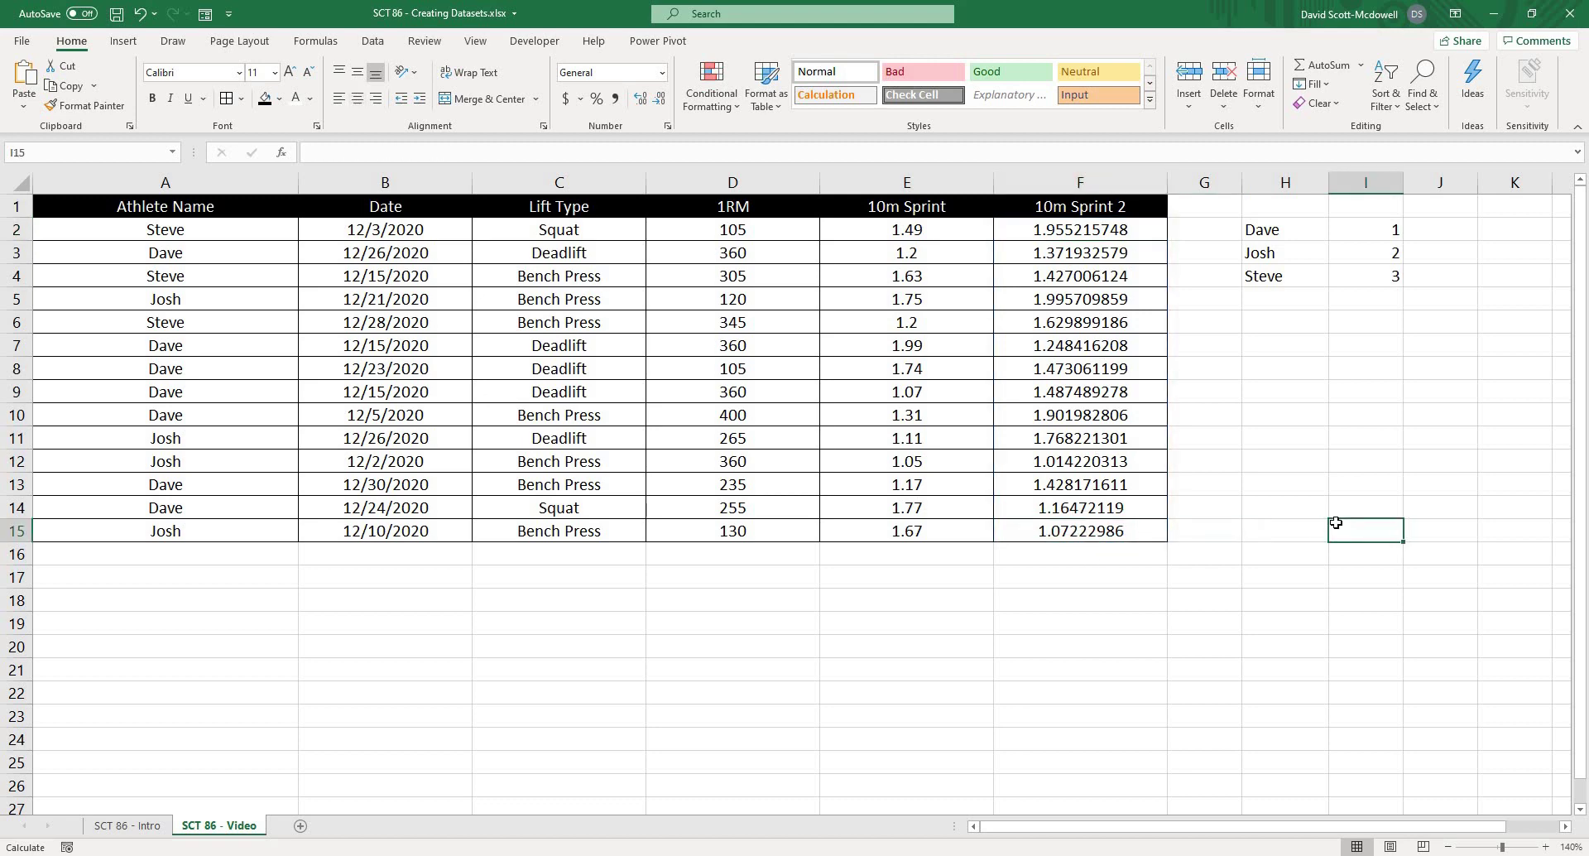
pyautogui.click(1119, 222)
pyautogui.click(1106, 529)
pyautogui.moveTo(1078, 236)
pyautogui.mouseDown()
pyautogui.moveTo(1122, 545)
pyautogui.moveTo(1092, 229)
pyautogui.mouseUp()
pyautogui.click(1366, 461)
pyautogui.click(1058, 223)
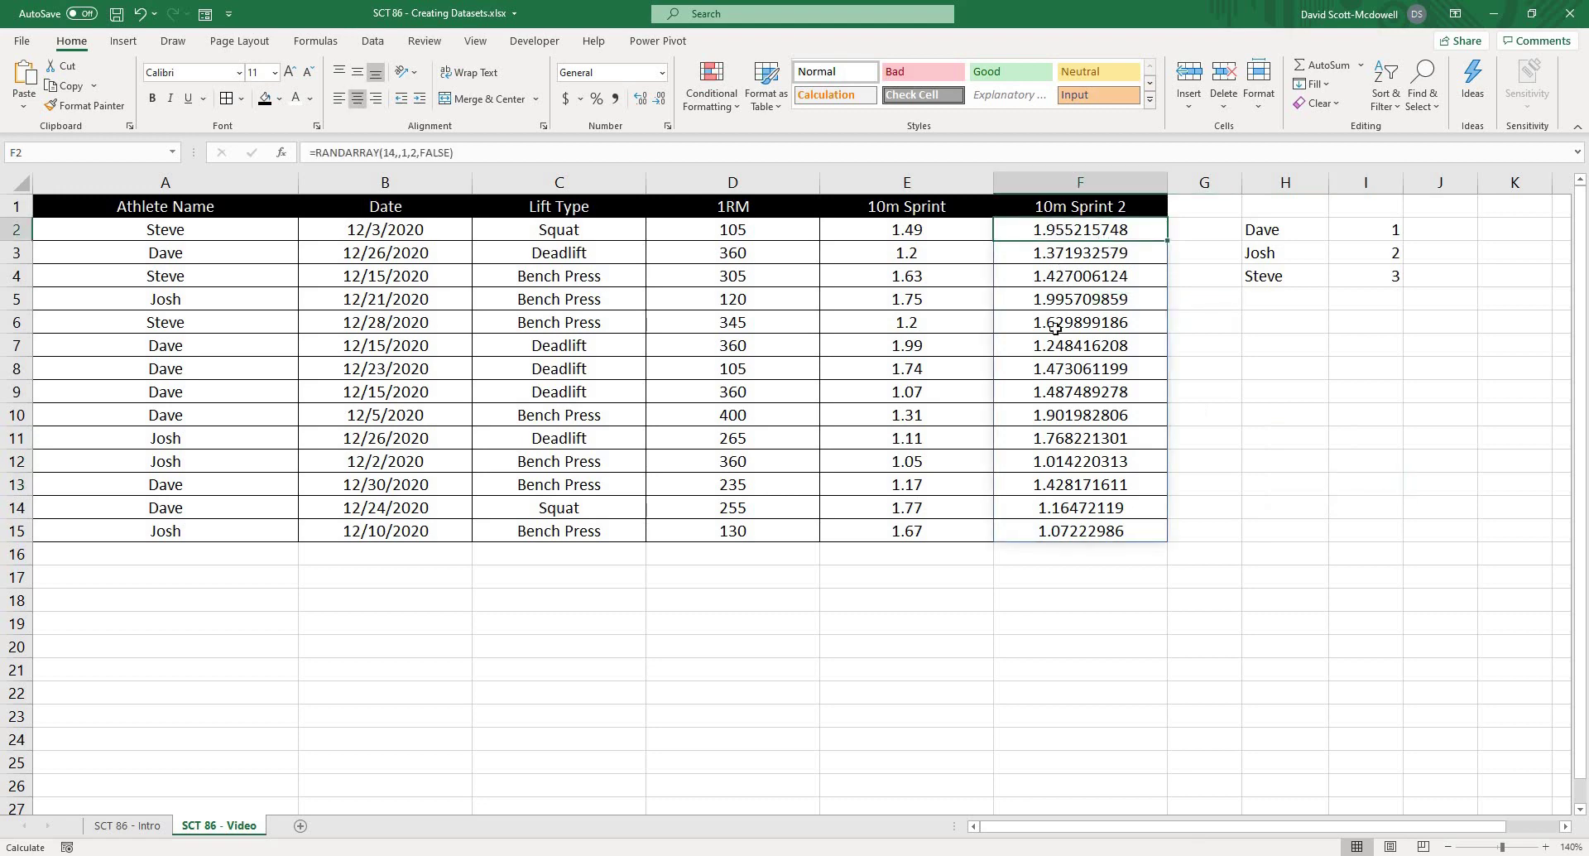
# - Change F2 to =MROUND(RANDARRAY(14,,1,2,FALSE),.01) and check the two-decimal results
pyautogui.click(321, 149)
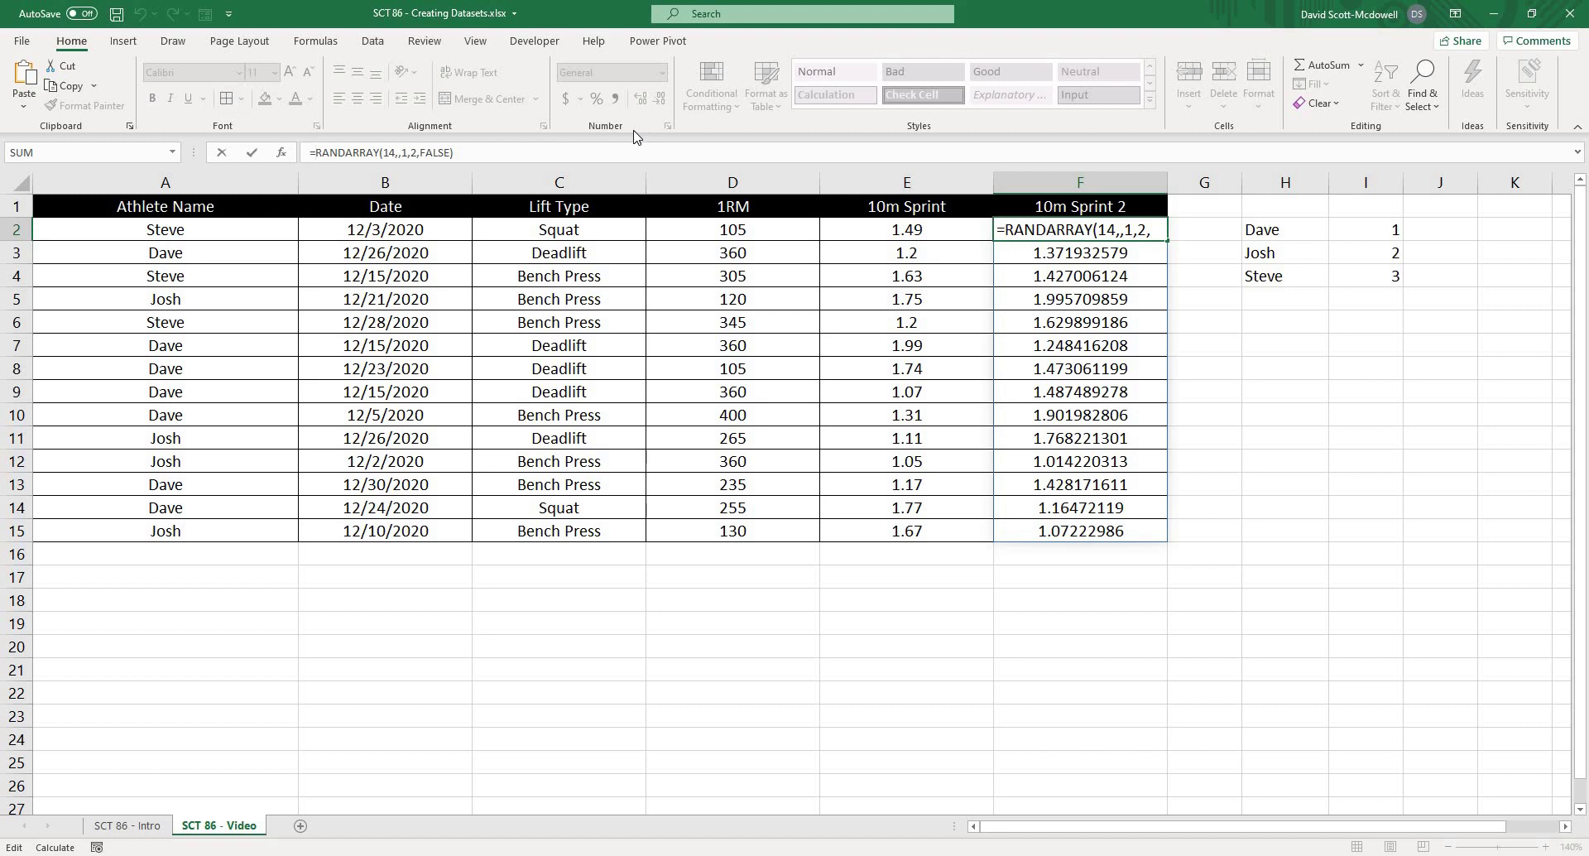
pyautogui.write('mround(')
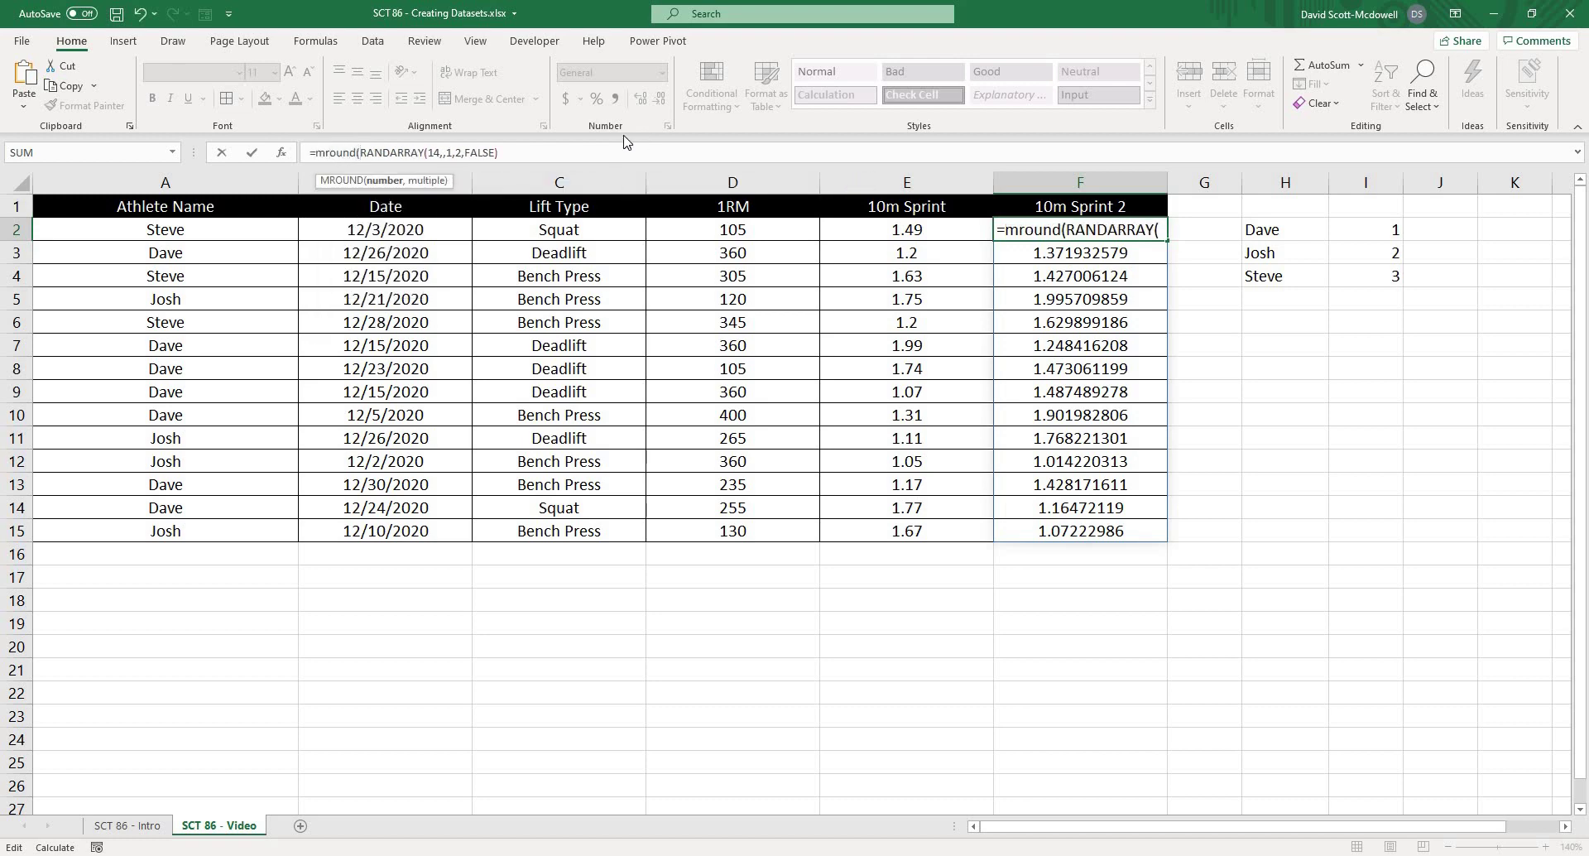
pyautogui.press('End')
pyautogui.write(',')
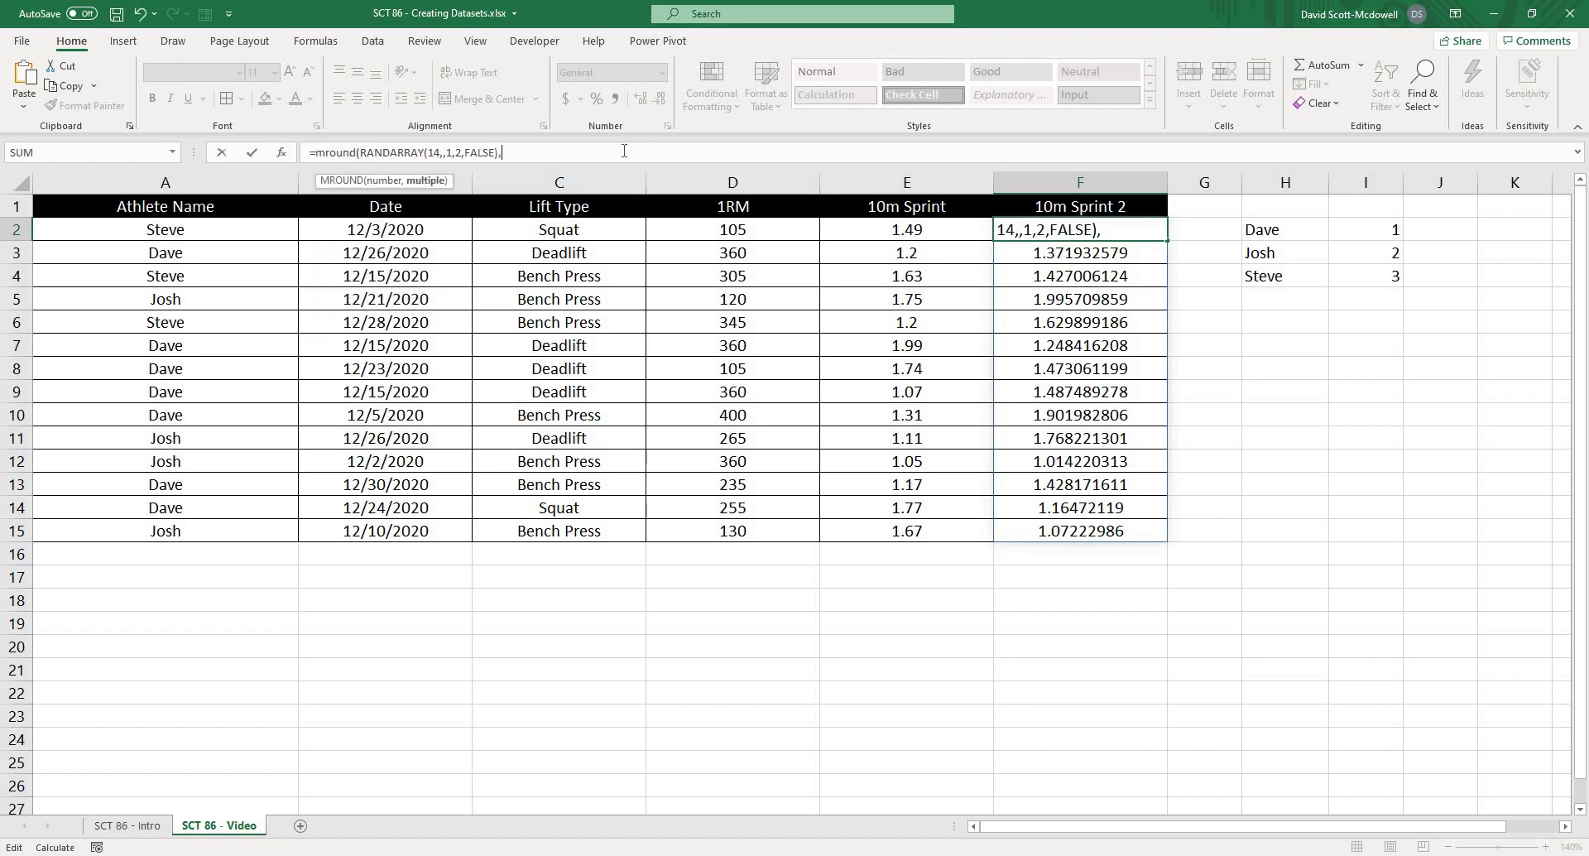
pyautogui.write('.01)')
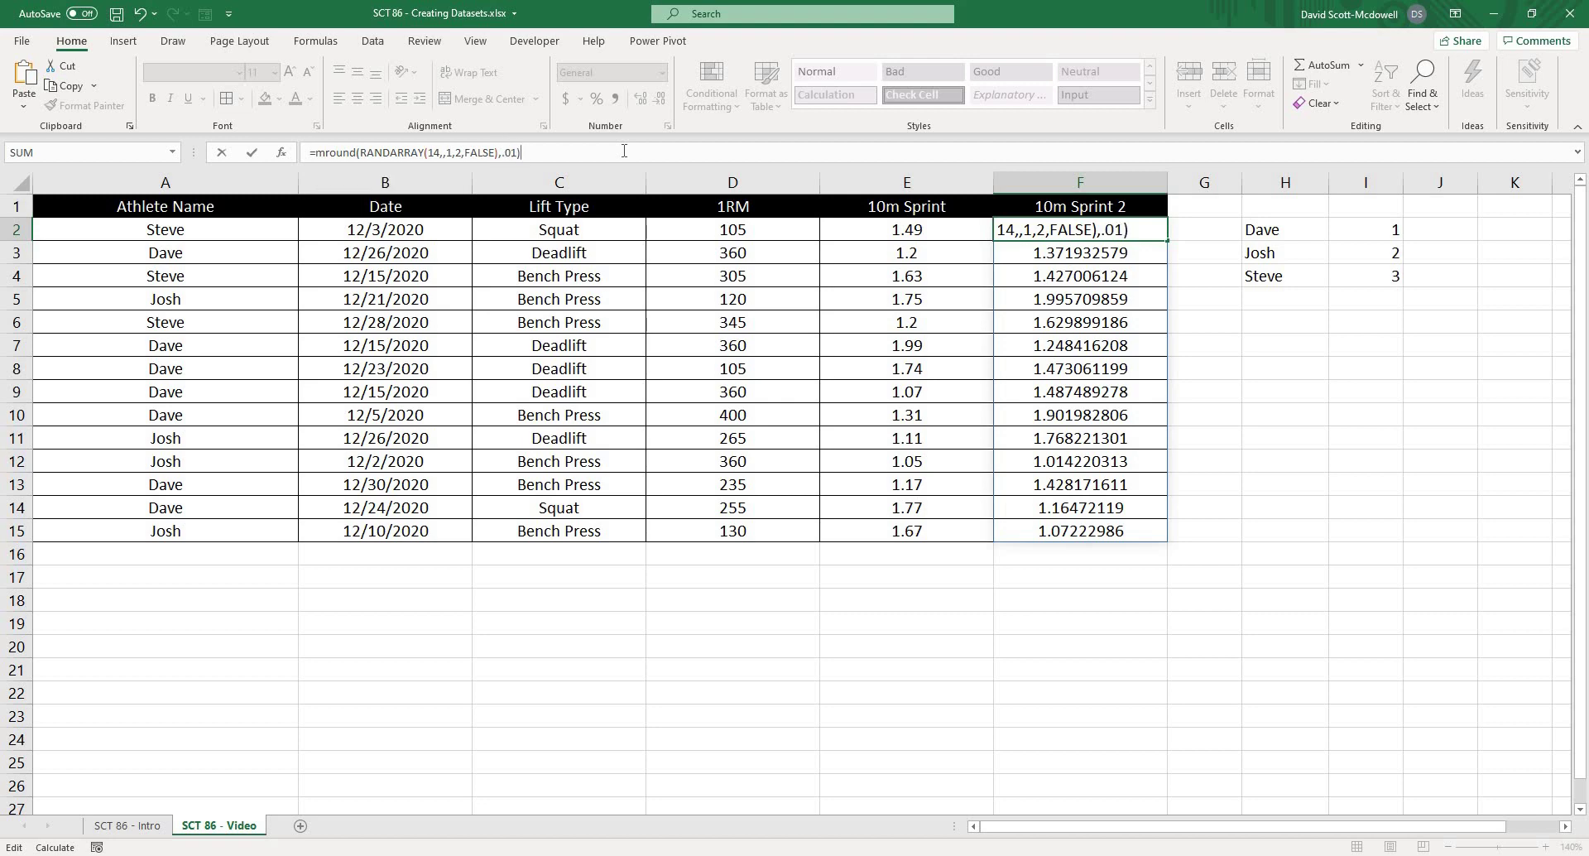
pyautogui.press('Return')
pyautogui.click(1274, 459)
pyautogui.click(1090, 281)
pyautogui.moveTo(1106, 230); pyautogui.dragTo(1088, 533)
pyautogui.click(1440, 460)
pyautogui.click(754, 642)
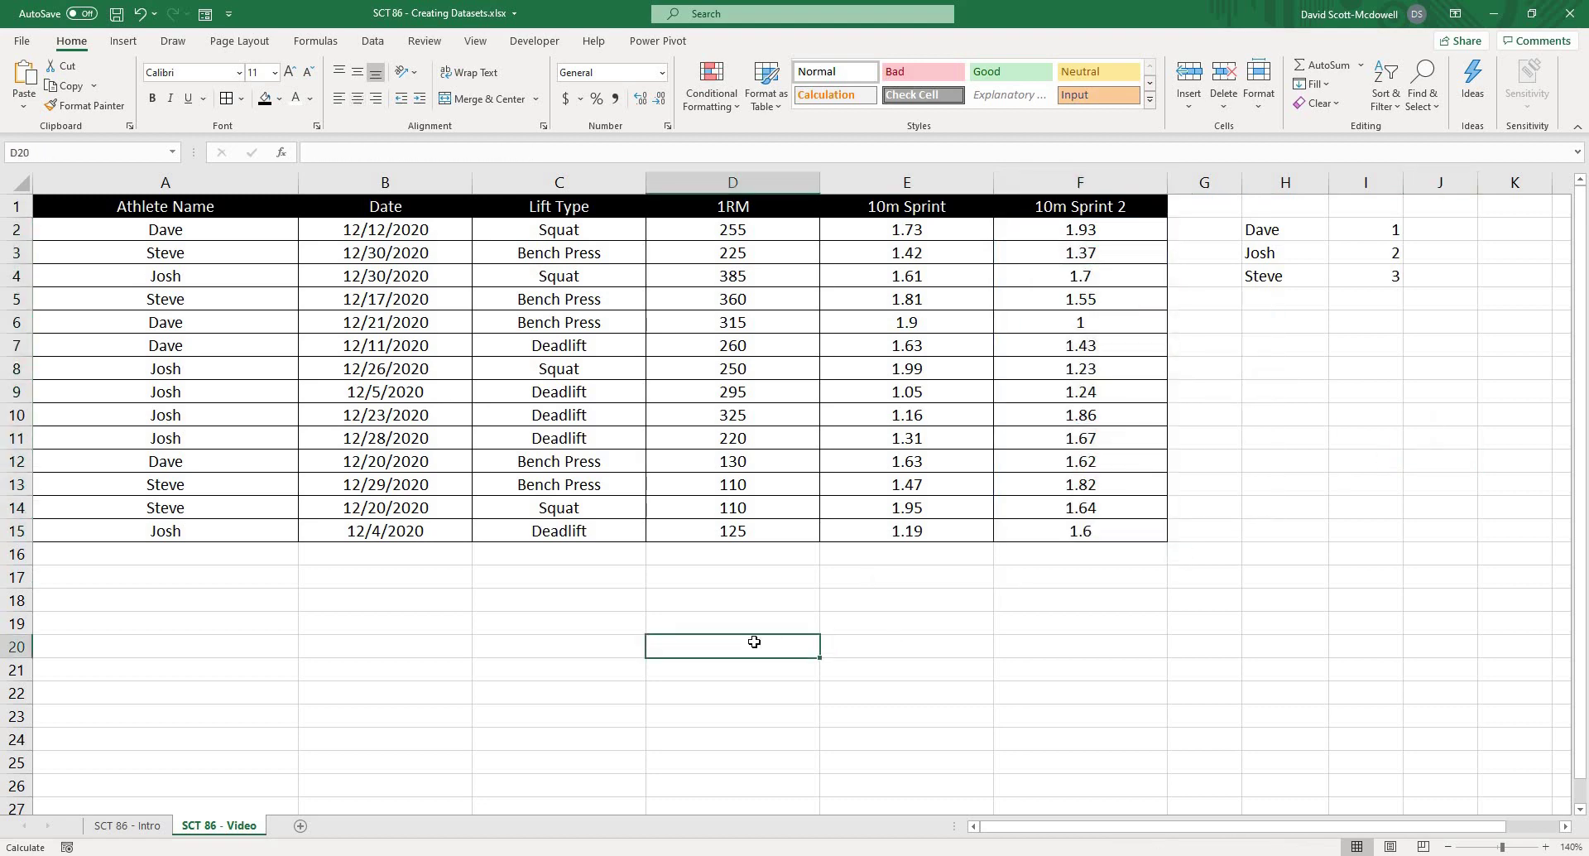
pyautogui.click(496, 639)
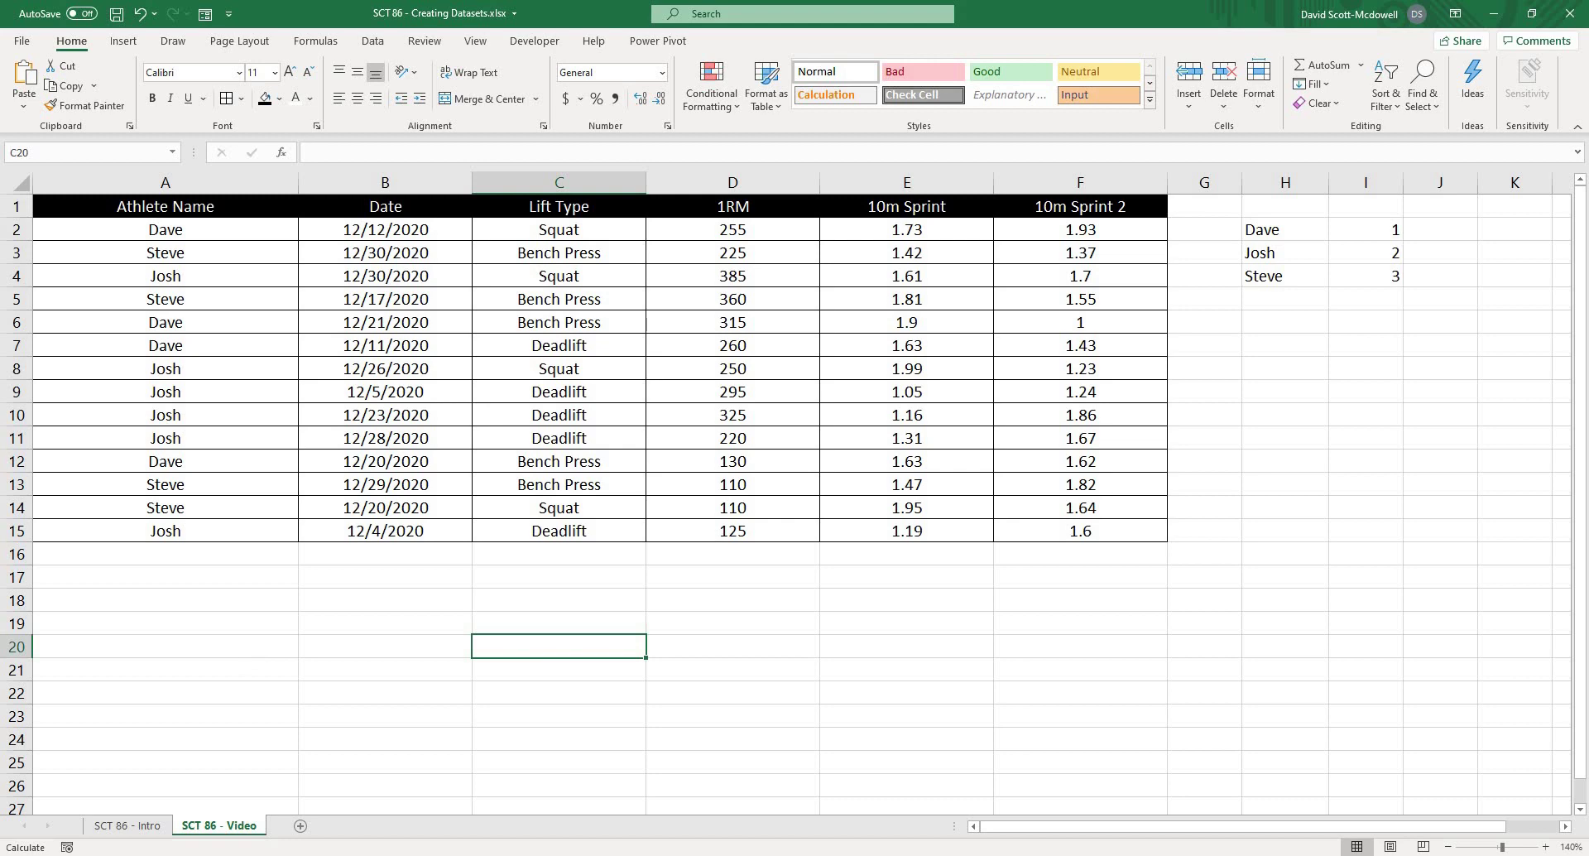
pyautogui.moveTo(199, 275); pyautogui.dragTo(311, 507)
pyautogui.moveTo(364, 275); pyautogui.dragTo(381, 463)
pyautogui.moveTo(559, 276); pyautogui.dragTo(553, 463)
pyautogui.moveTo(757, 299); pyautogui.dragTo(740, 486)
pyautogui.moveTo(910, 300); pyautogui.dragTo(1156, 518)
pyautogui.click(906, 692)
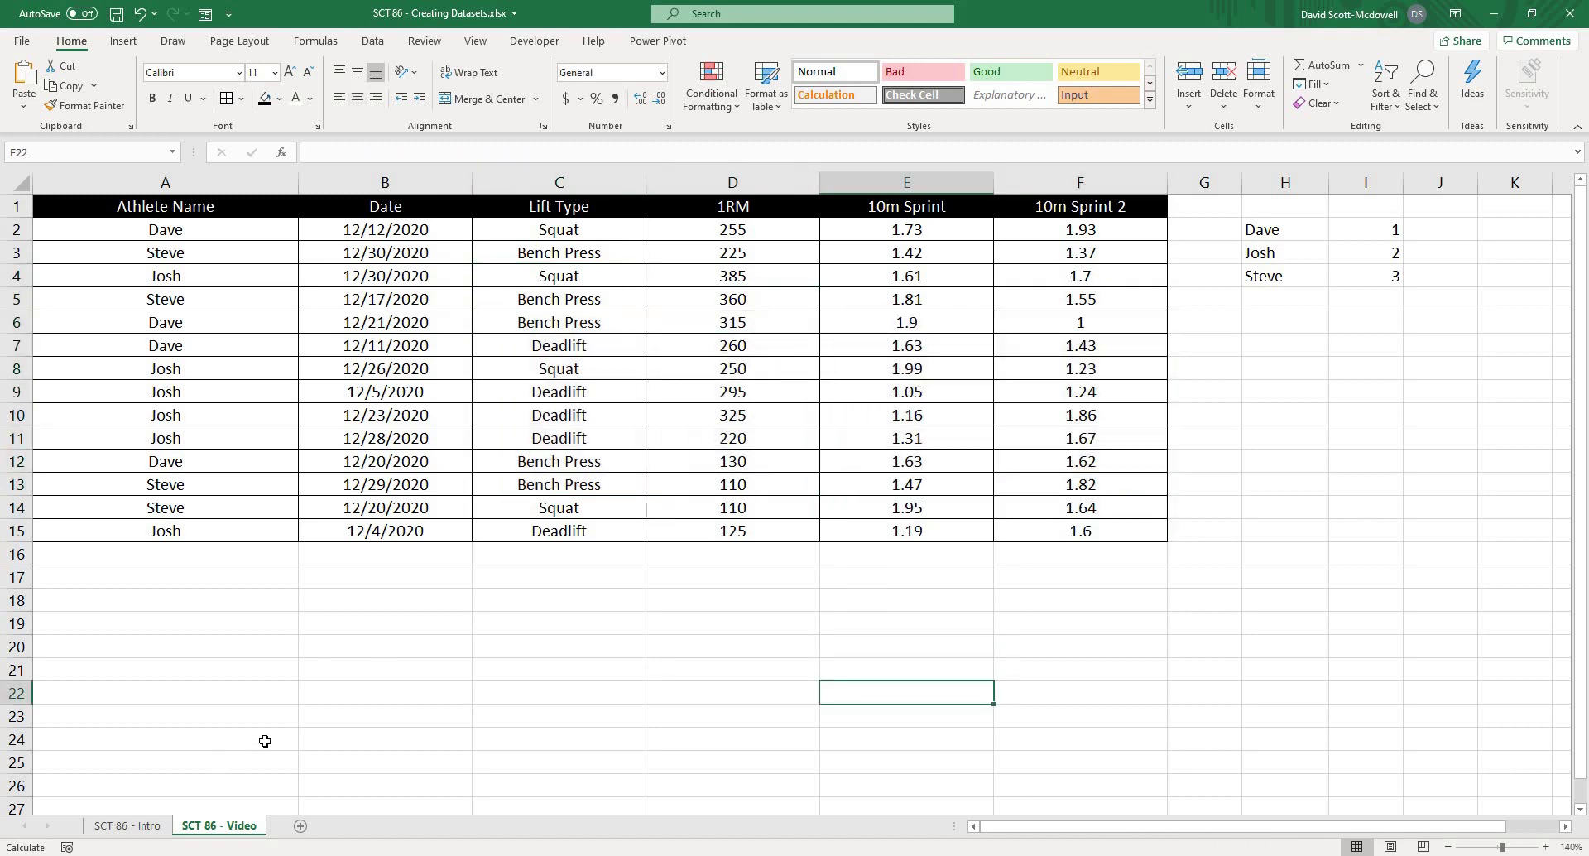